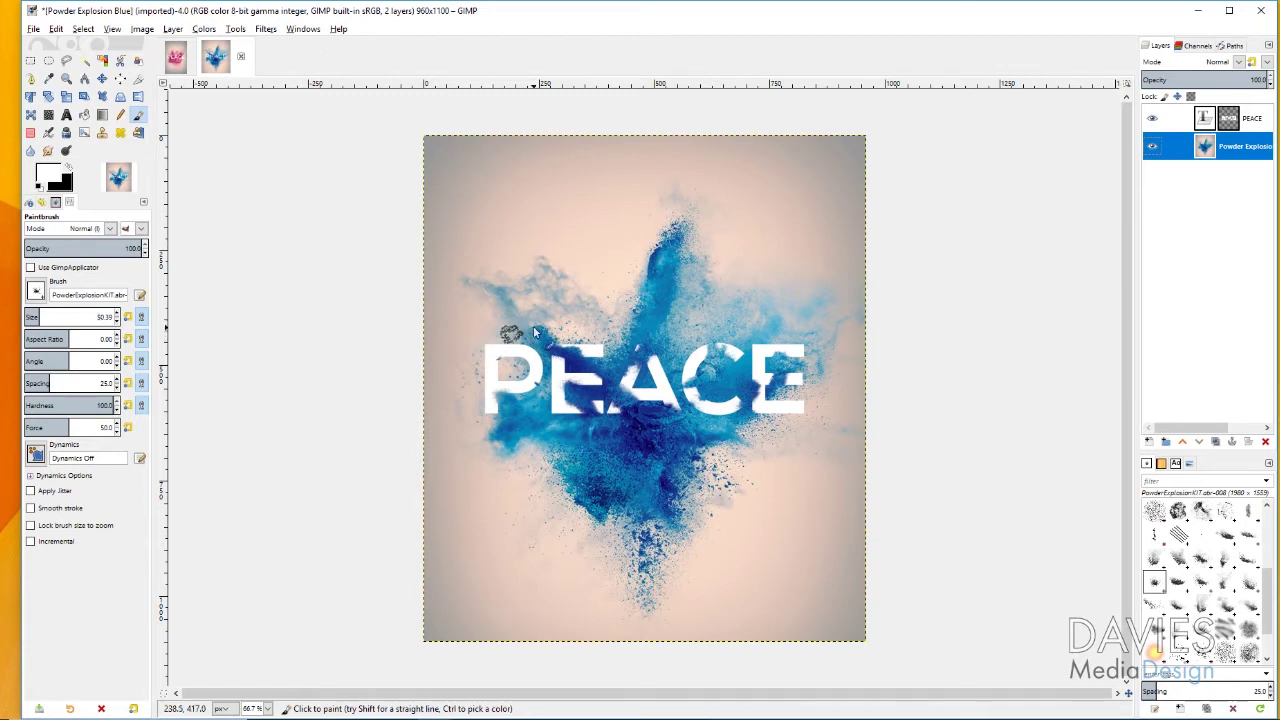
# Switch from GIMP to Chrome and scroll through the Davies Media Design tutorials page
pyautogui.press('m')
pyautogui.moveTo(368, 718)
pyautogui.click(415, 672)
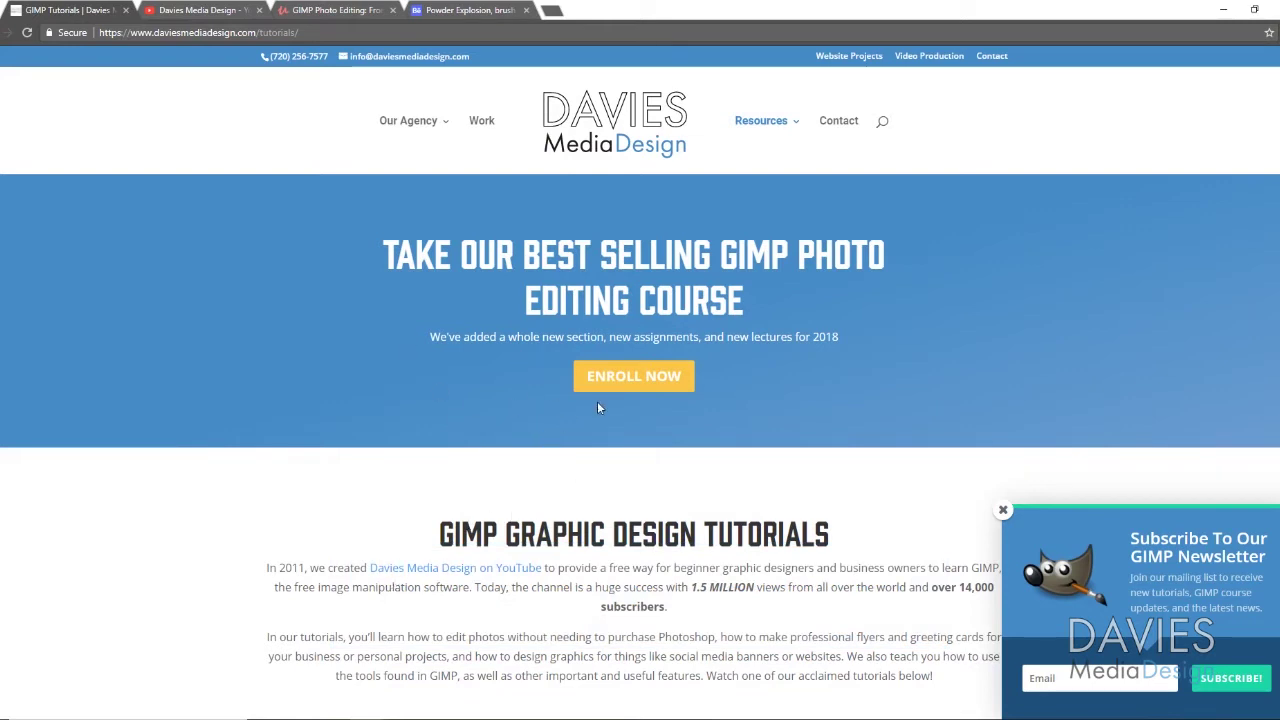
pyautogui.scroll(-1, 616, 537)
pyautogui.scroll(-7, 616, 537)
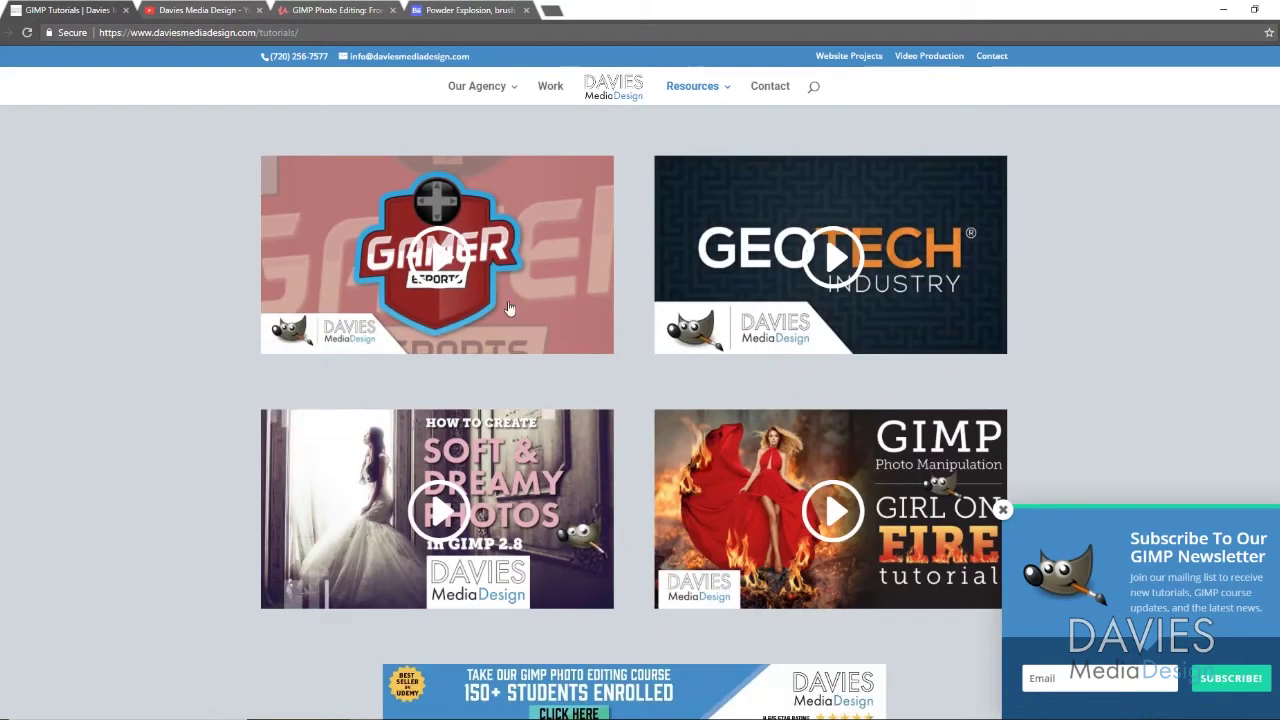
pyautogui.scroll(-5, 771, 490)
pyautogui.scroll(-8, 771, 490)
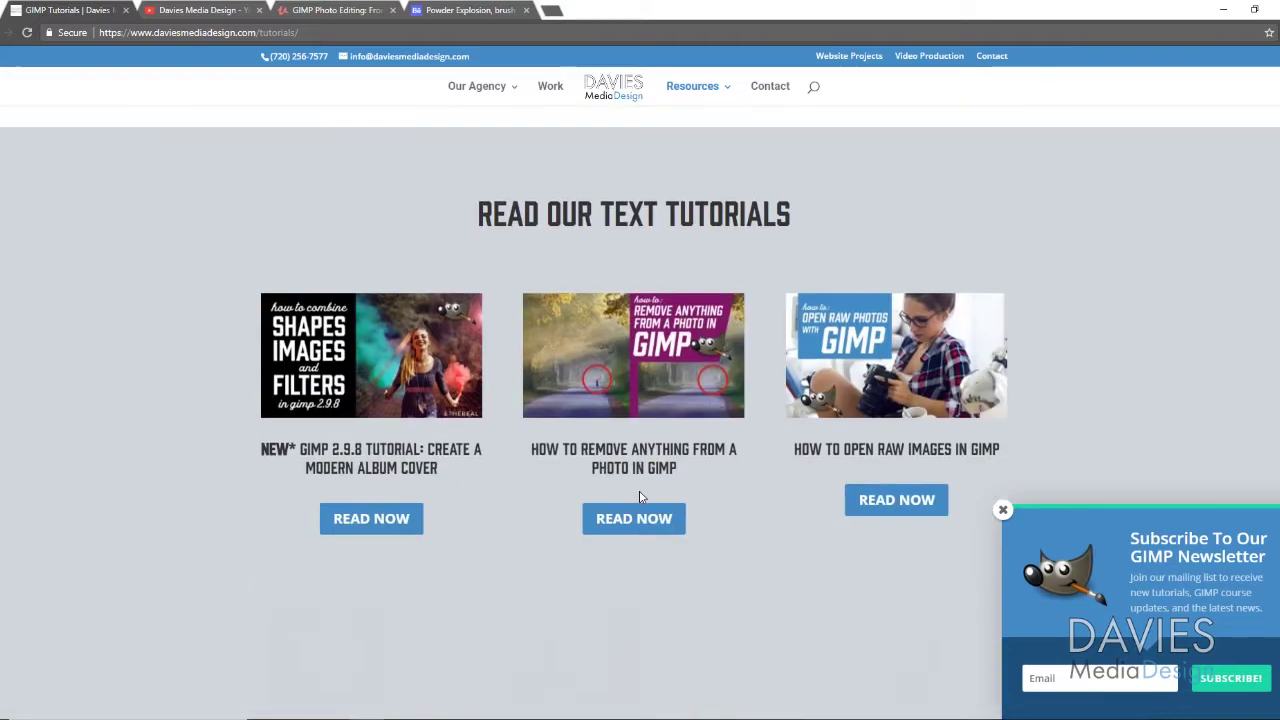
pyautogui.scroll(2, 614, 500)
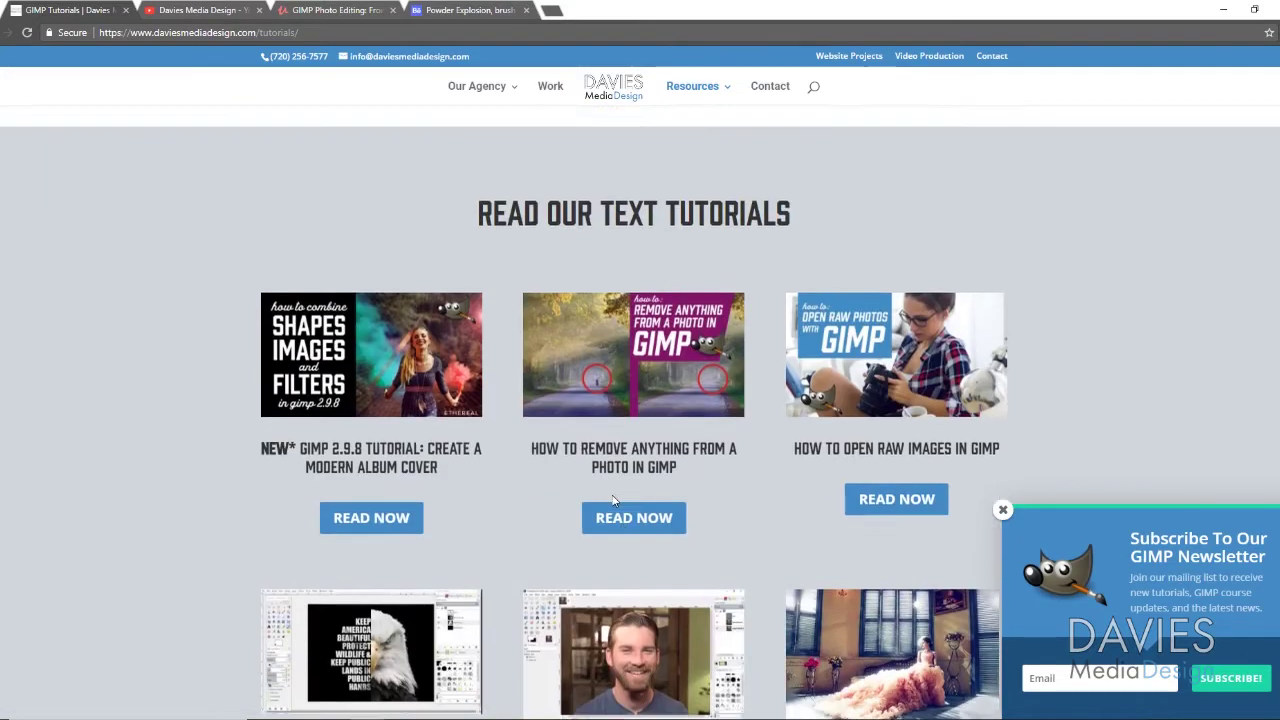
# View the YouTube channel, Udemy GIMP course and Behance Powder Explosion brush set tabs
pyautogui.click(200, 10)
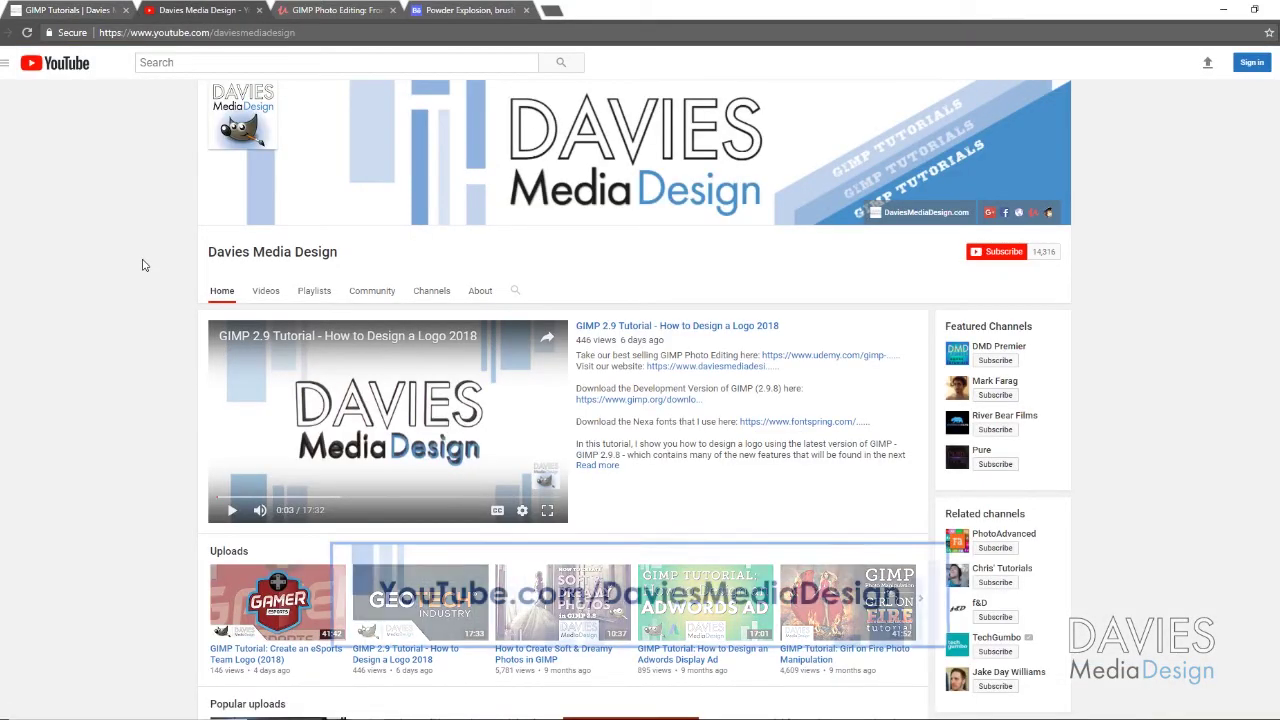
pyautogui.click(326, 8)
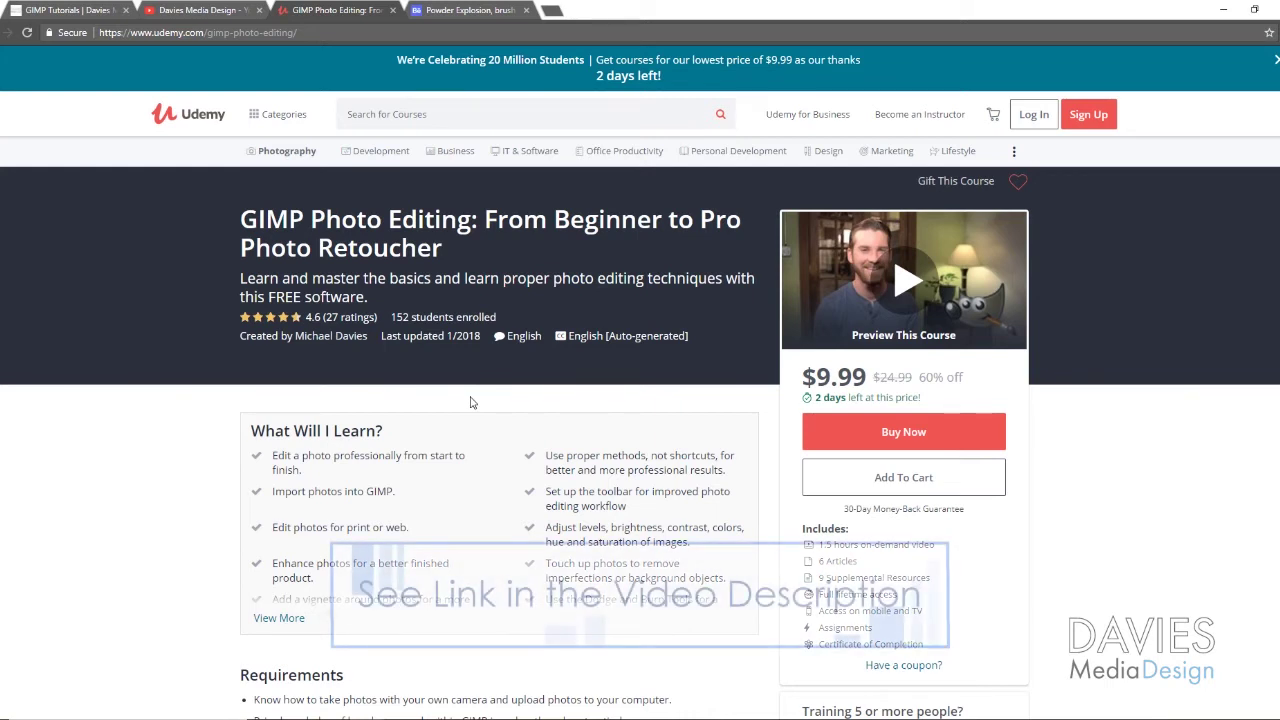
pyautogui.click(427, 8)
# Browse the Powder Explosion brush set images on Behance, then minimize the browser back to GIMP
pyautogui.scroll(-7, 540, 434)
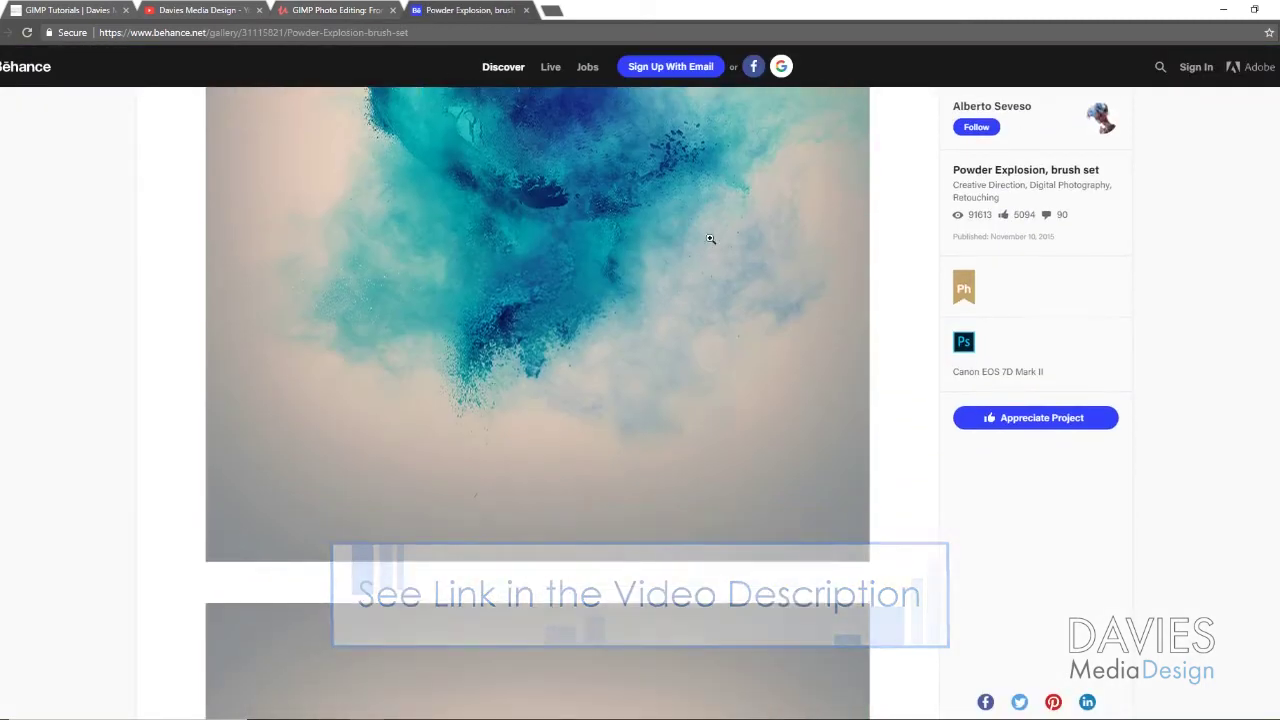
pyautogui.scroll(-10, 710, 238)
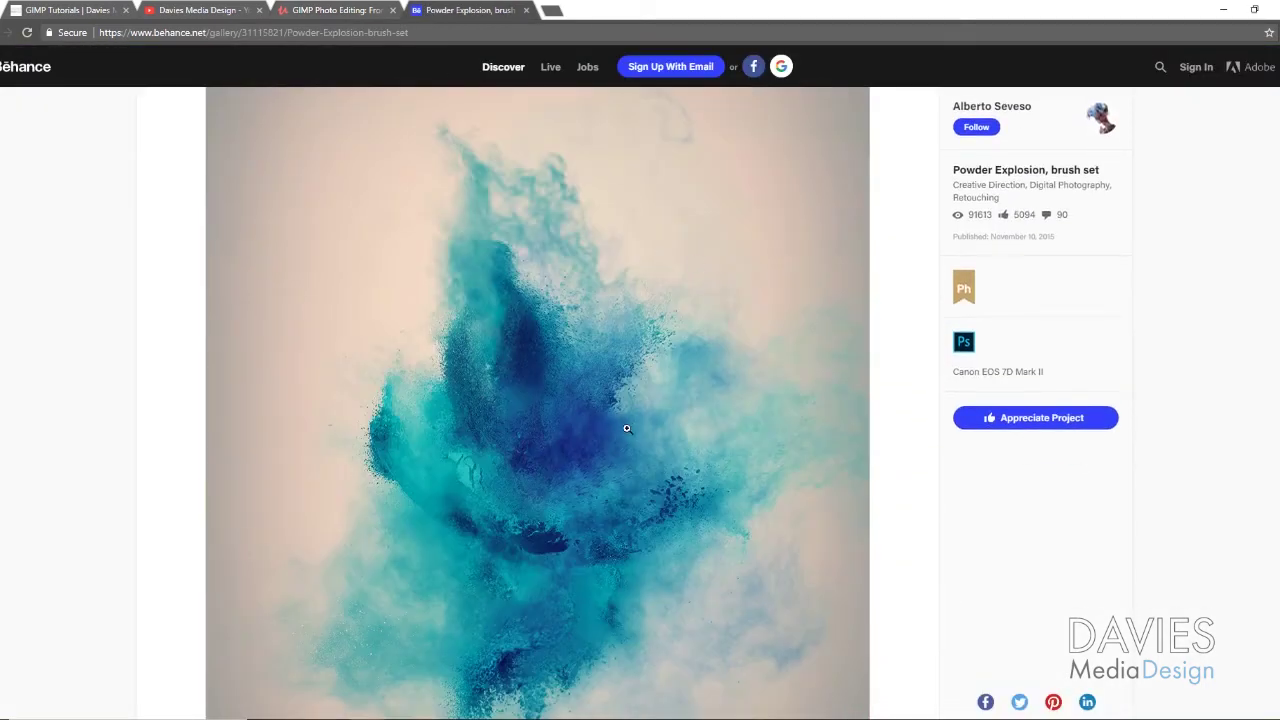
pyautogui.scroll(-8, 580, 483)
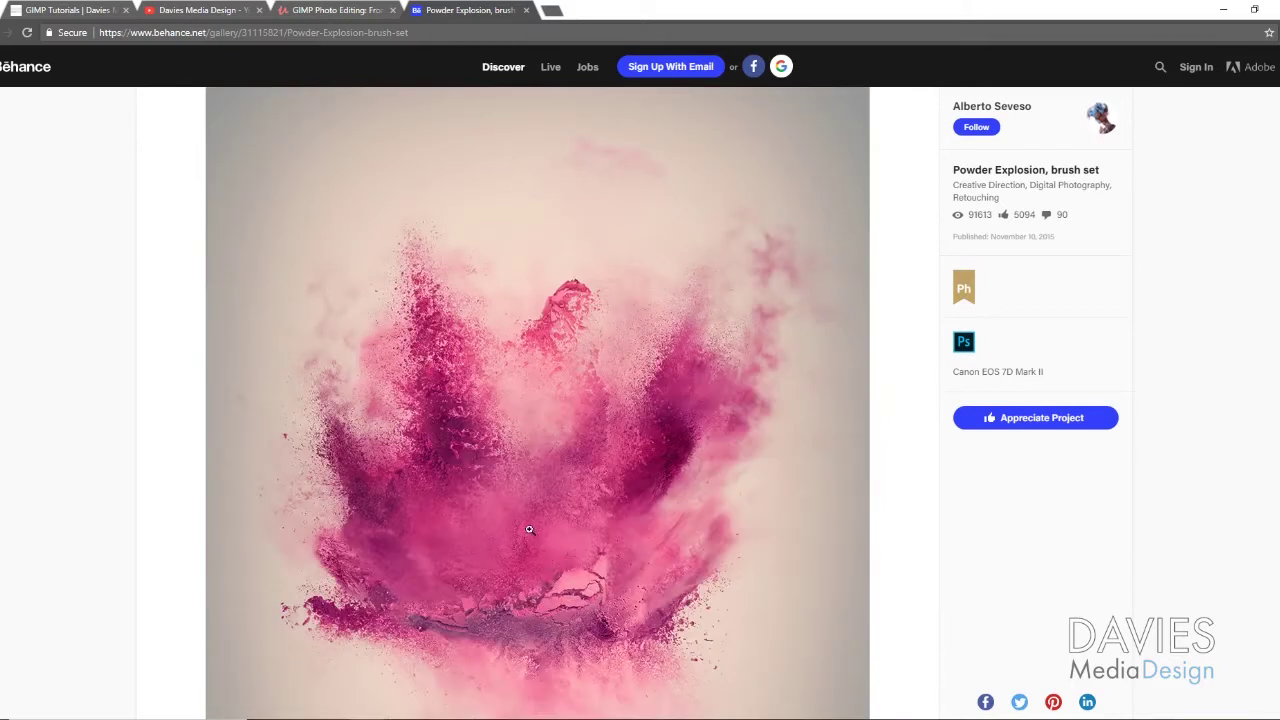
pyautogui.scroll(20, 435, 445)
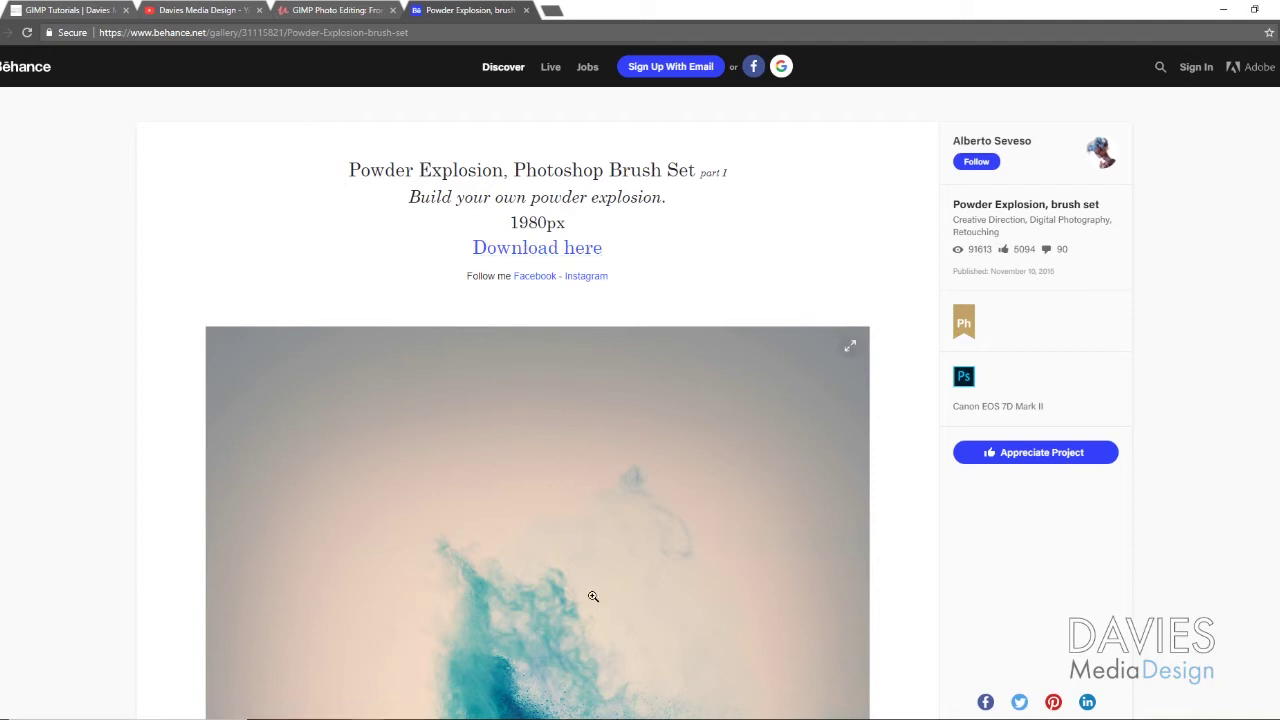
pyautogui.click(1226, 10)
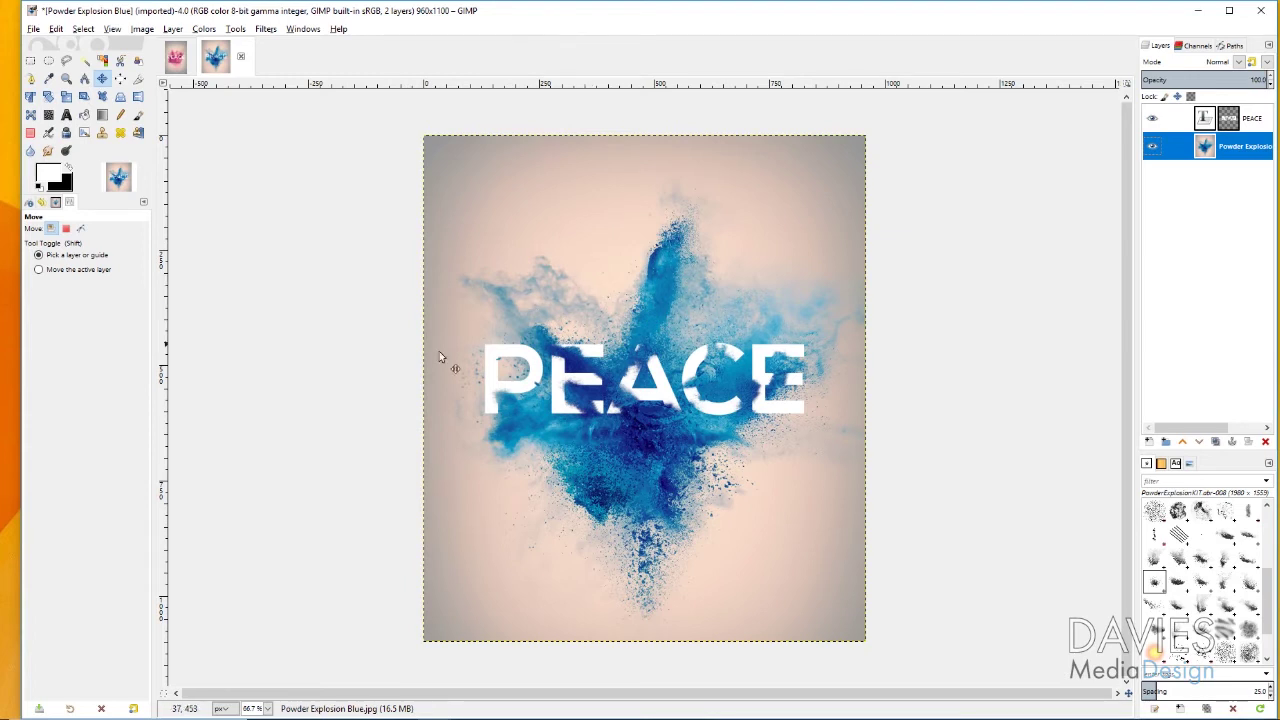
# Open Powder Explosion Blue.jpg (960×1440, one layer) in a new GIMP image tab
pyautogui.click(33, 29)
pyautogui.click(60, 74)
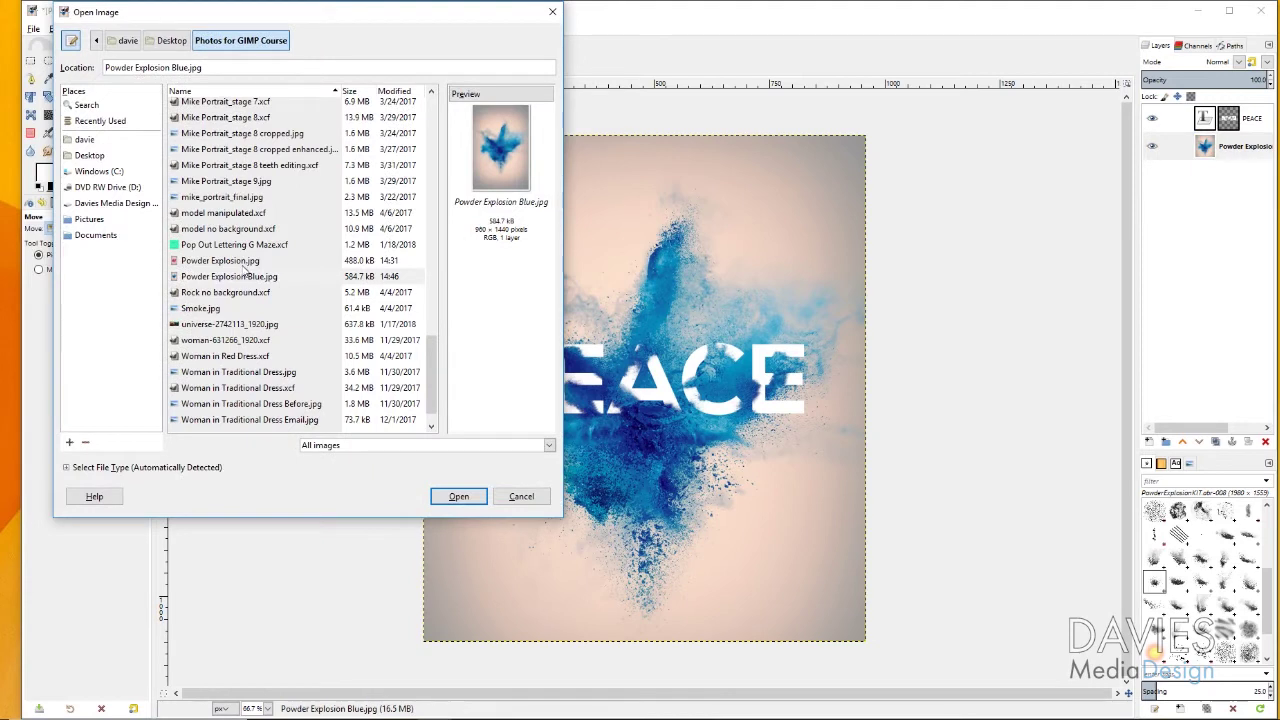
pyautogui.click(245, 276)
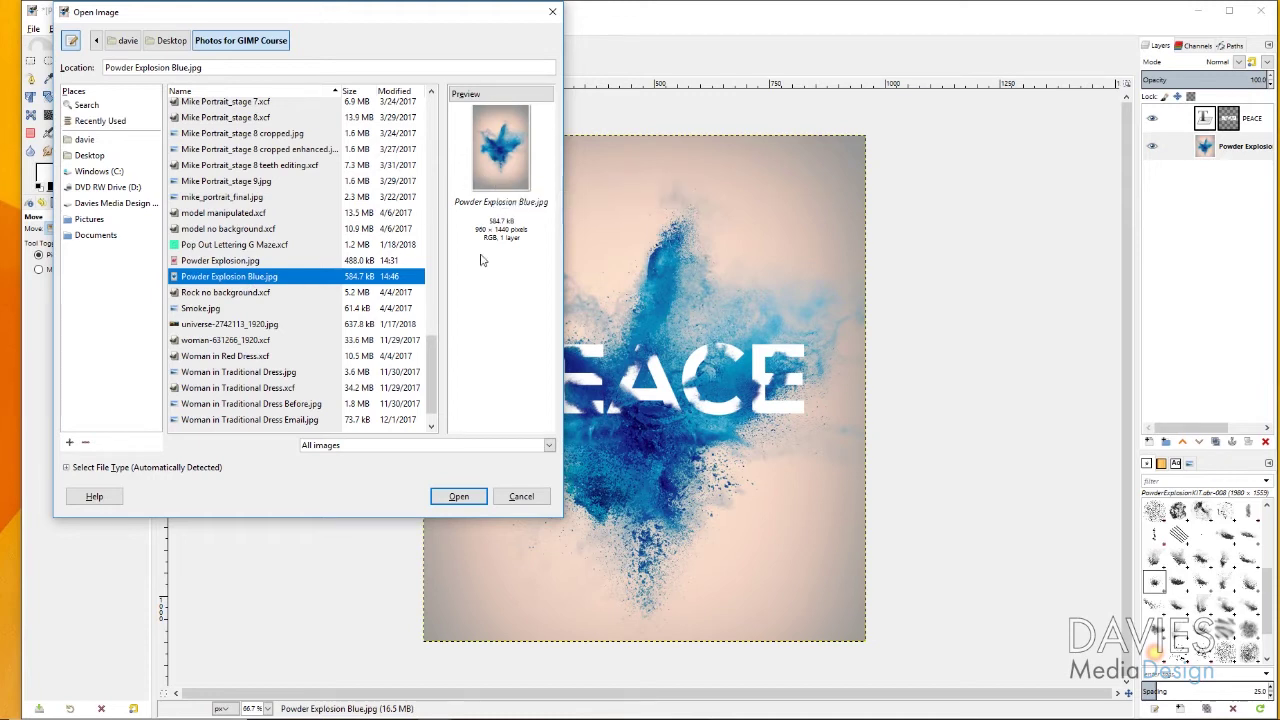
pyautogui.click(458, 497)
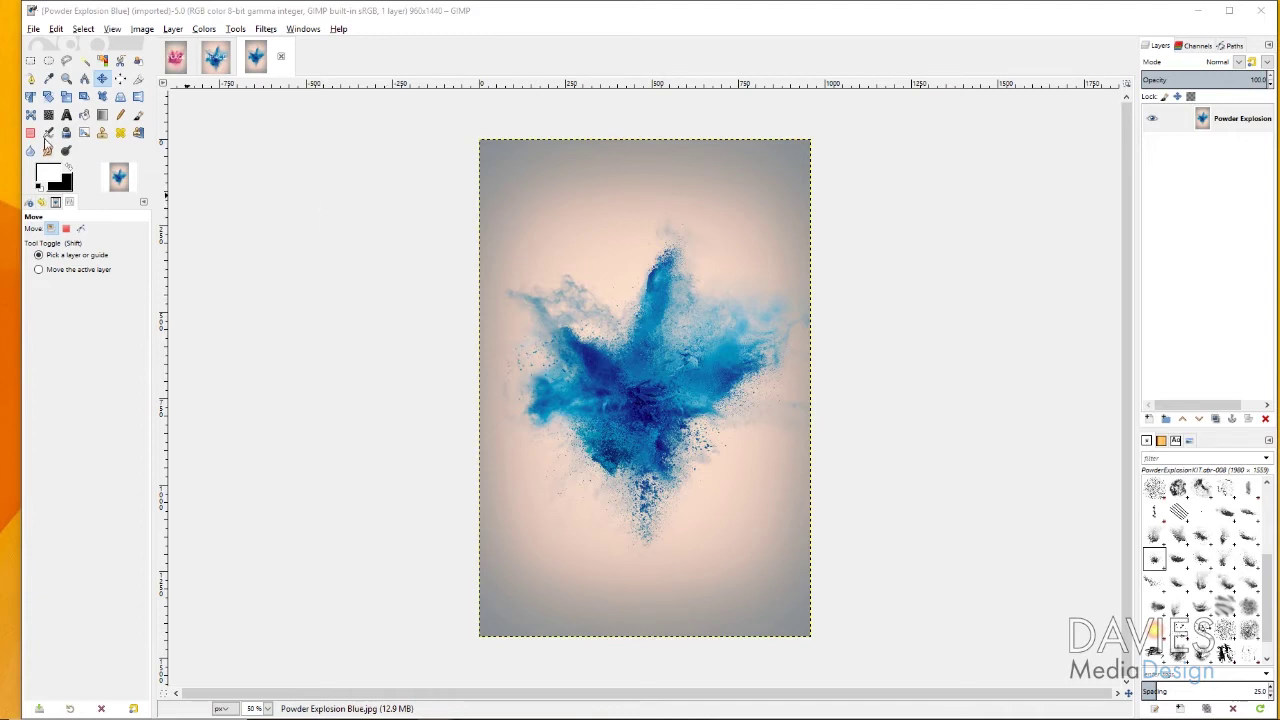
pyautogui.click(140, 78)
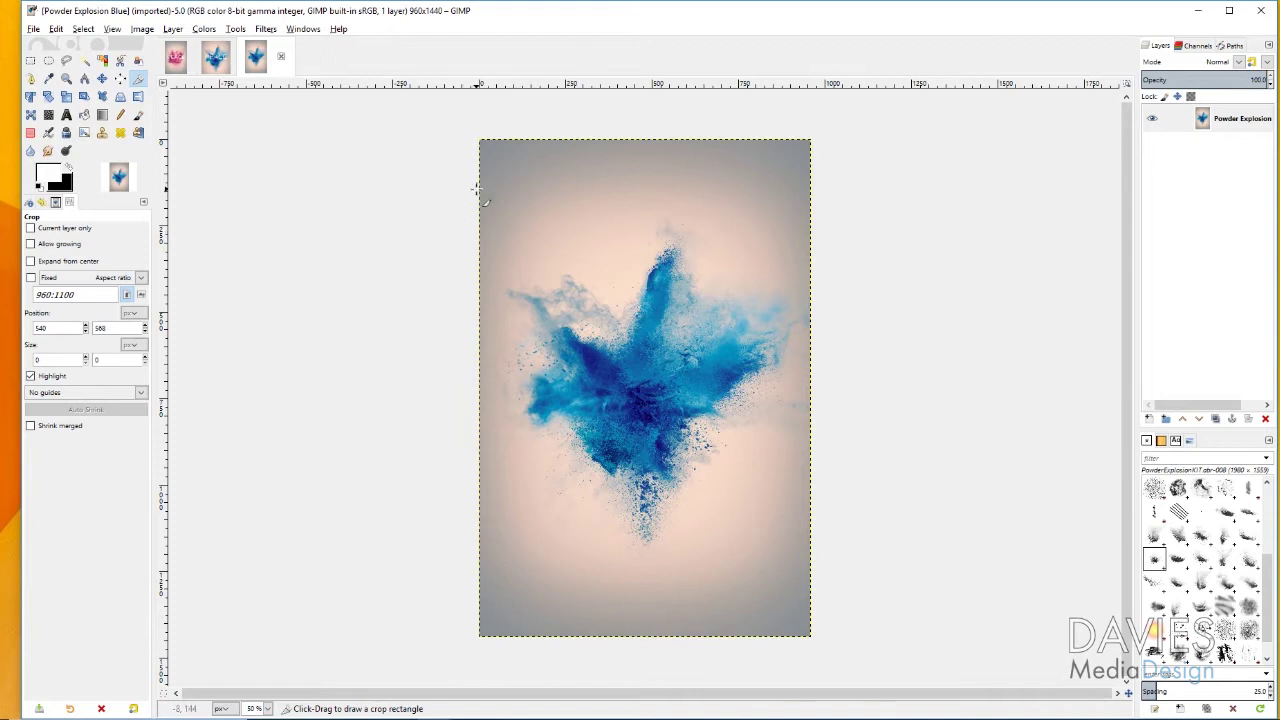
# Crop the photo to 960×1084 at full width, trimming the grey bands top and bottom
pyautogui.moveTo(479, 190)
pyautogui.mouseDown()
pyautogui.moveTo(671, 446)
pyautogui.moveTo(770, 545)
pyautogui.moveTo(820, 565)
pyautogui.mouseUp()
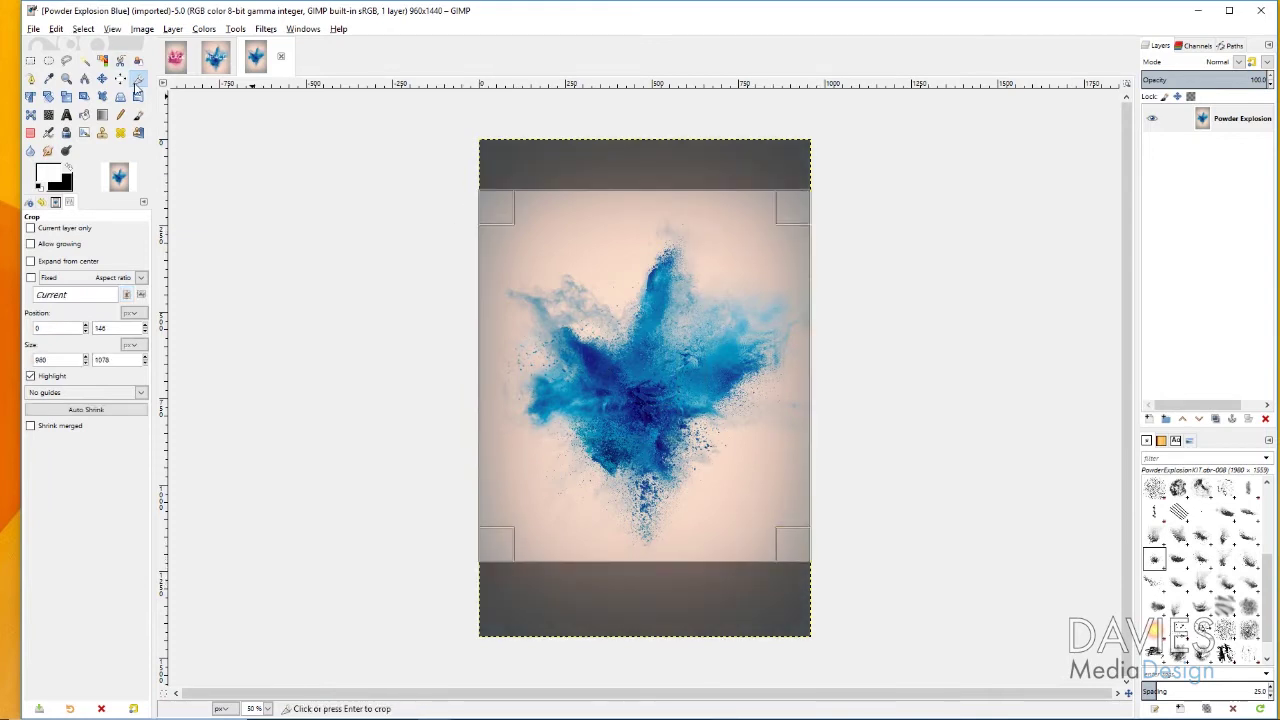
pyautogui.moveTo(662, 202); pyautogui.dragTo(662, 210)
pyautogui.moveTo(657, 537); pyautogui.dragTo(668, 570)
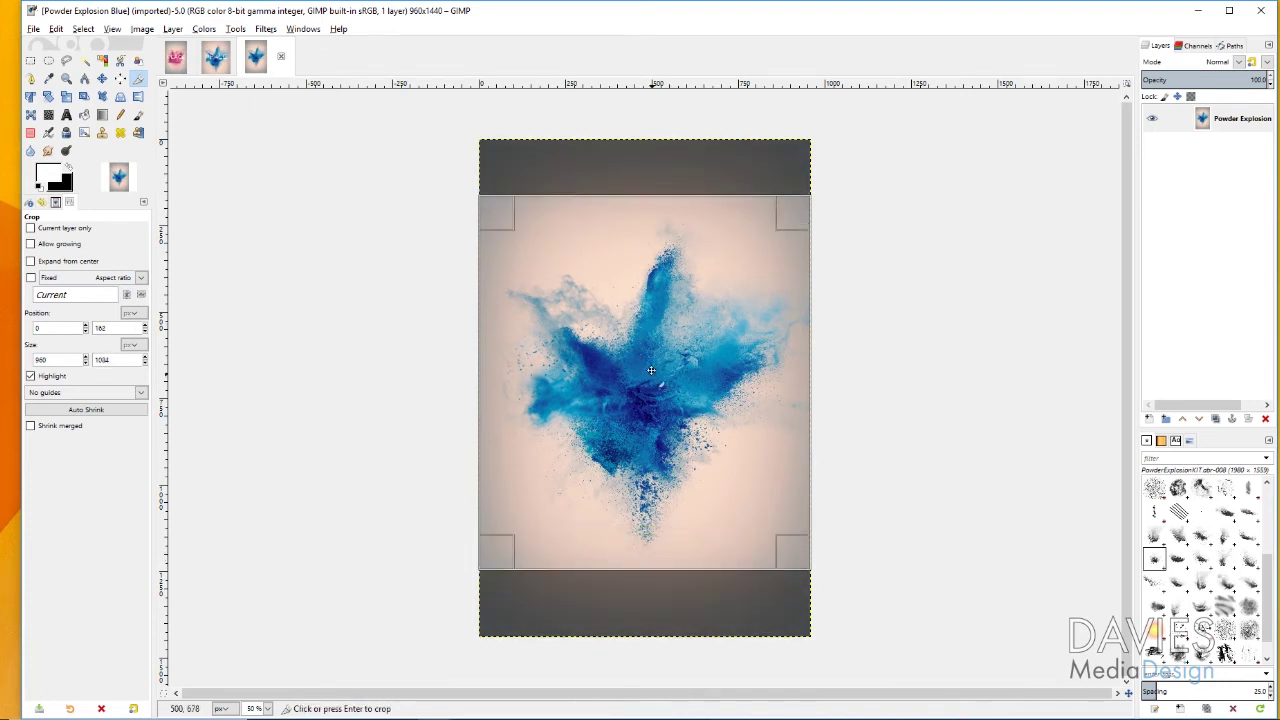
pyautogui.press('Return')
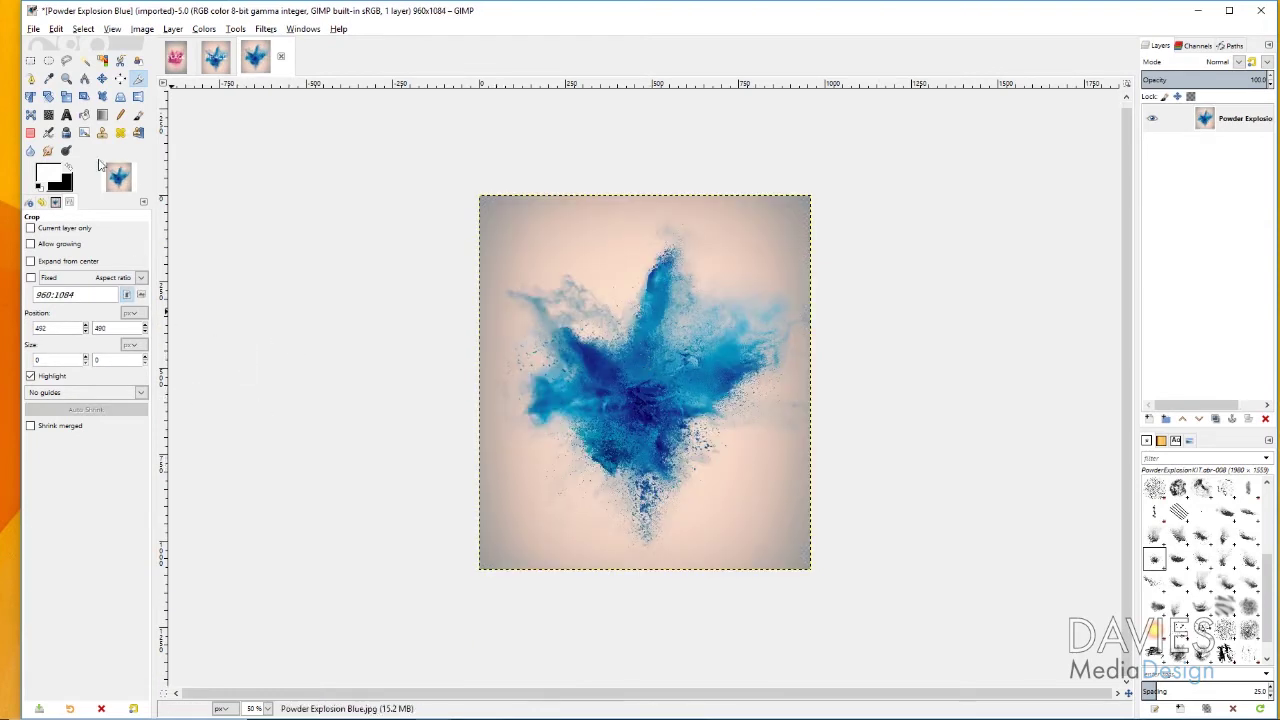
# Type white PEACE text in Nexa Bold onto the powder explosion
pyautogui.click(66, 115)
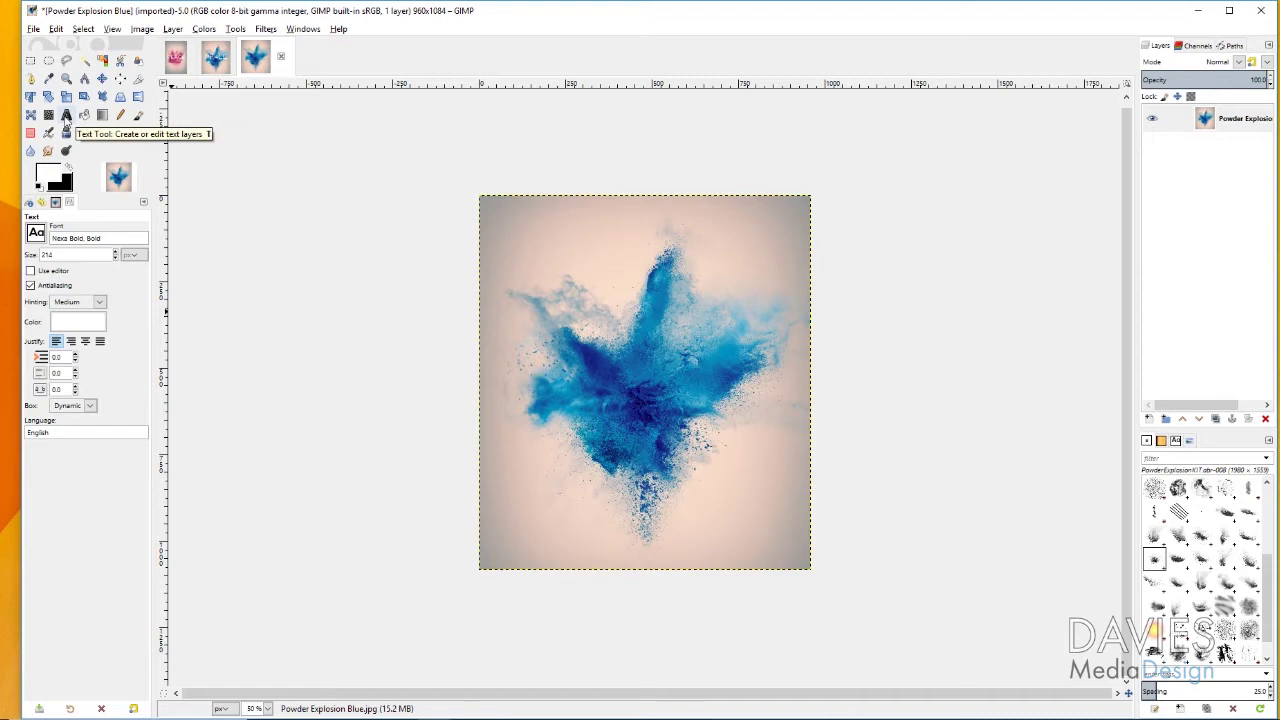
pyautogui.click(37, 233)
pyautogui.scroll(1, 55, 262)
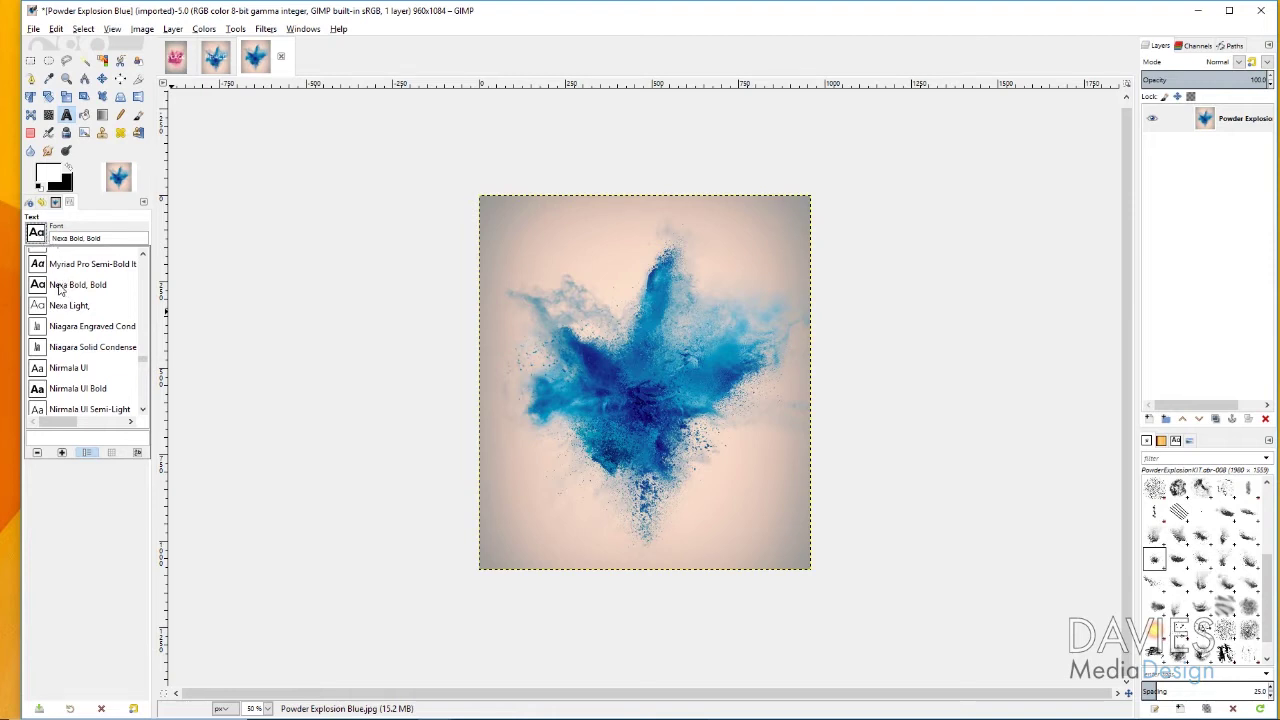
pyautogui.click(105, 243)
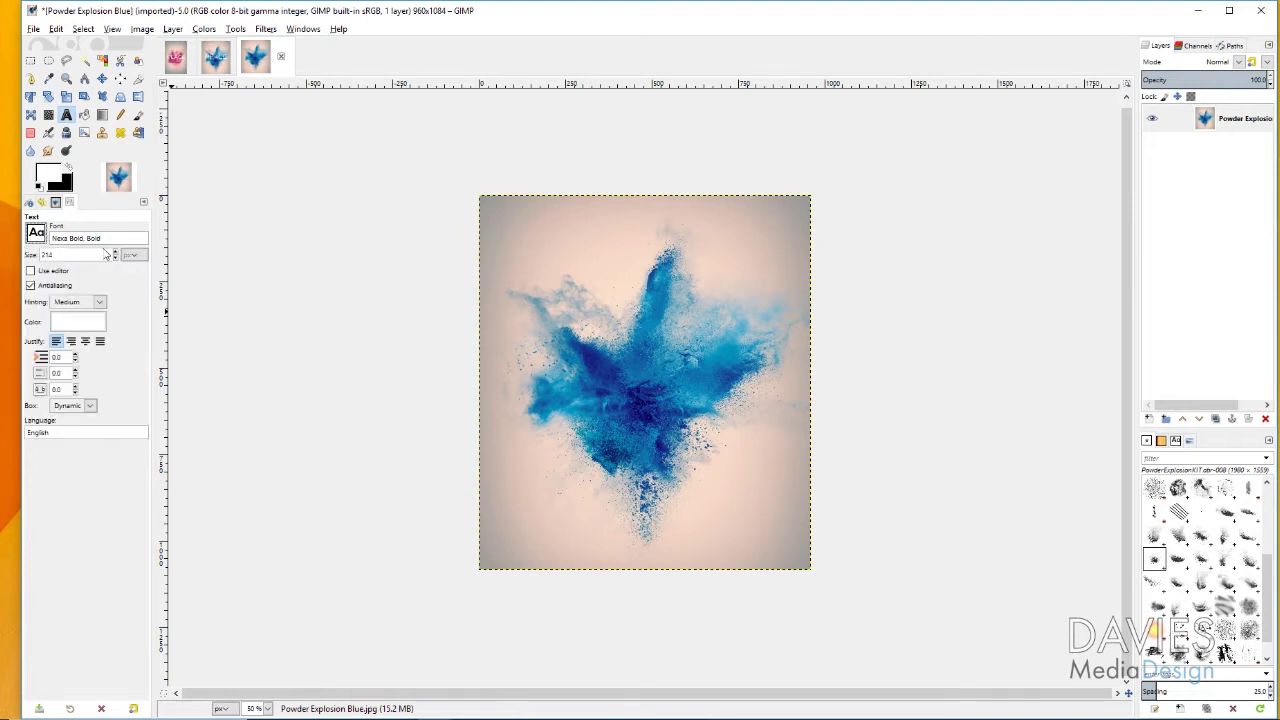
pyautogui.click(506, 334)
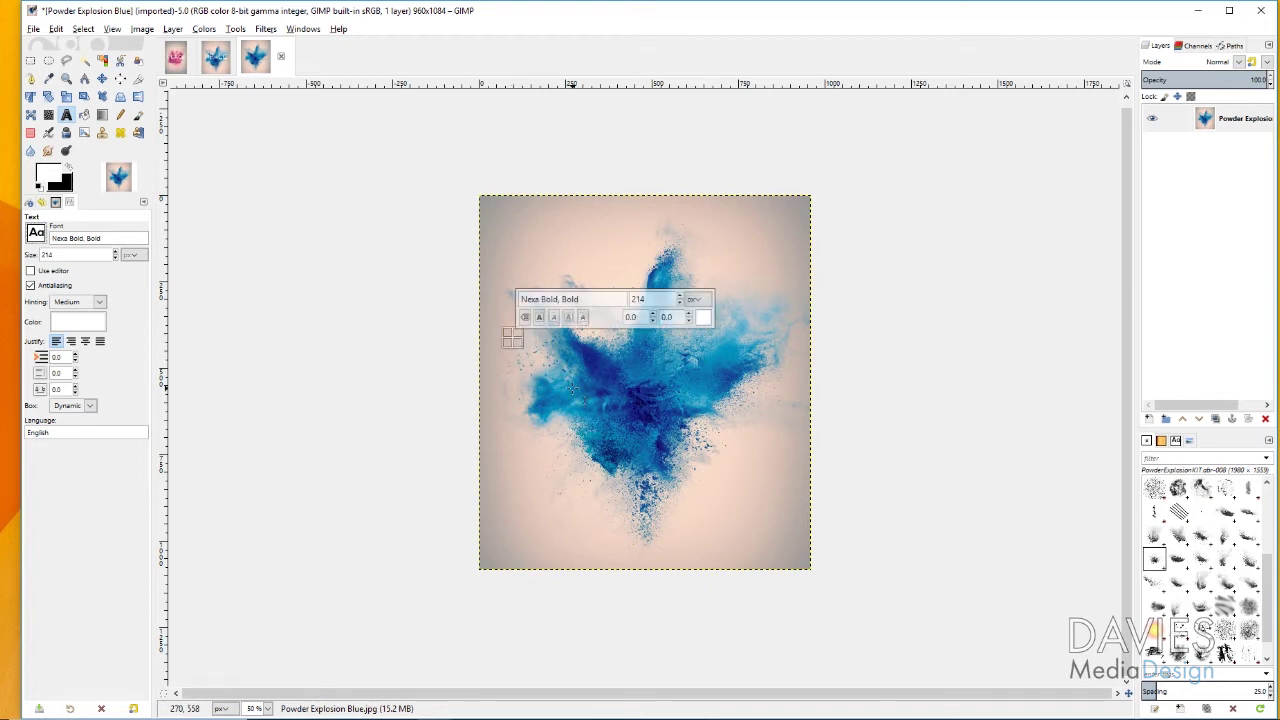
pyautogui.write('PEACE')
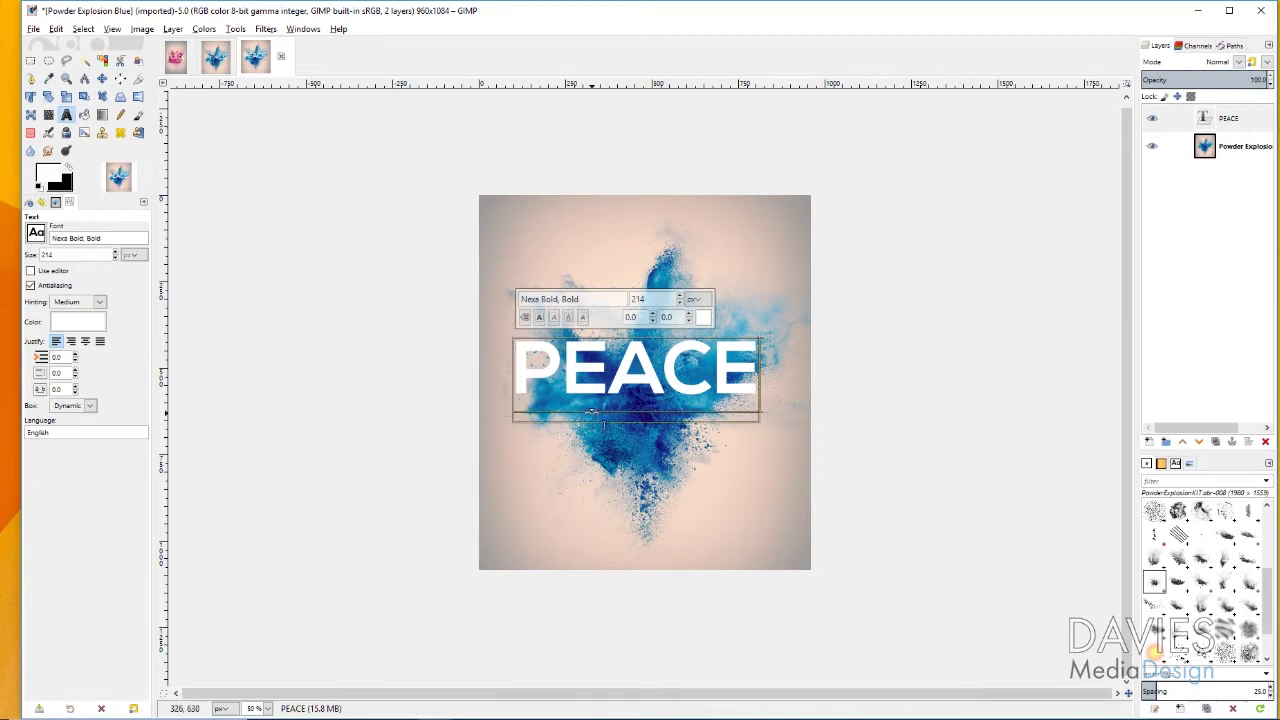
# Enlarge PEACE to size 215 and widen its kerning to 7.0
pyautogui.moveTo(749, 374); pyautogui.dragTo(505, 372)
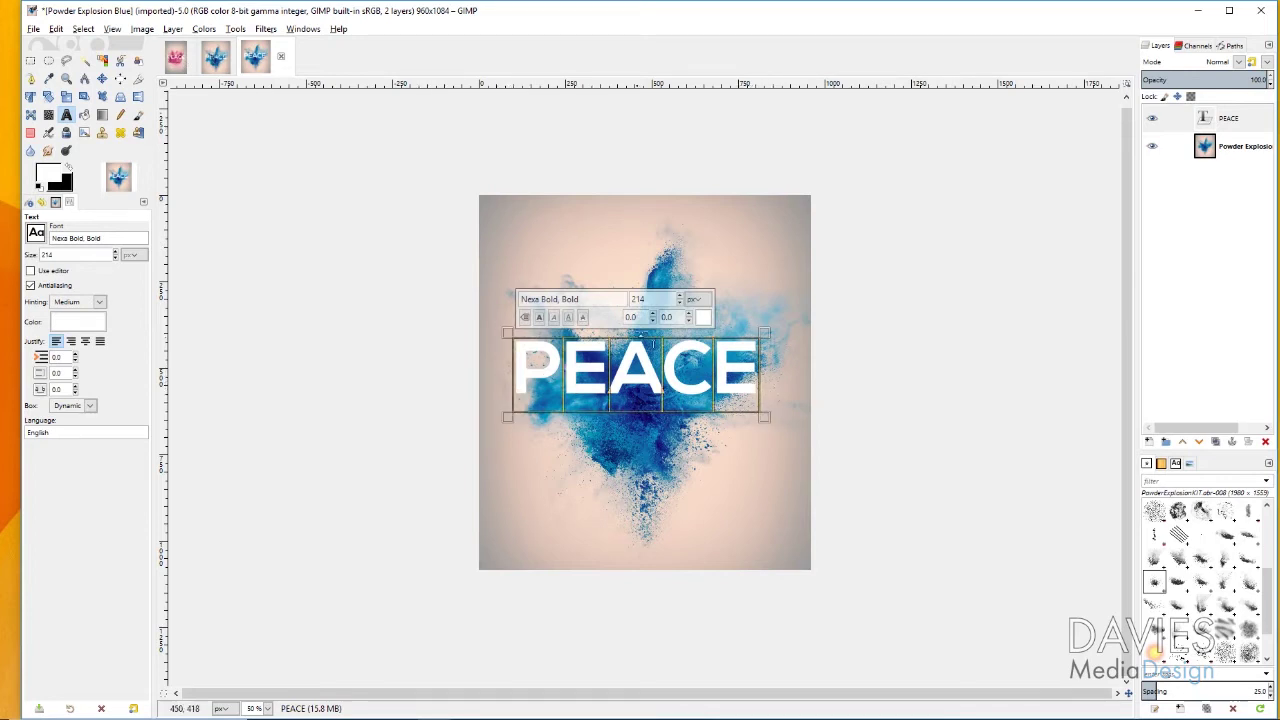
pyautogui.click(679, 296)
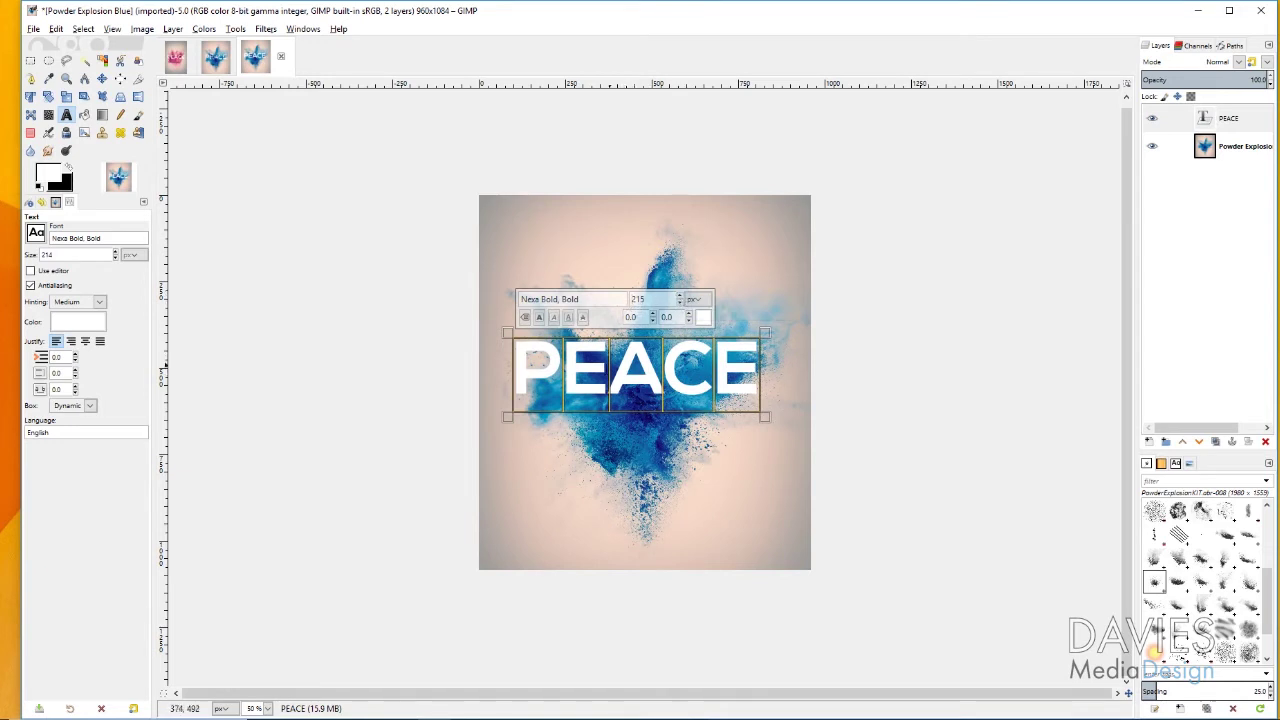
pyautogui.click(688, 314)
pyautogui.click(688, 314)
pyautogui.click(688, 314)
pyautogui.click(688, 314)
pyautogui.click(688, 314)
pyautogui.click(688, 314)
pyautogui.click(688, 314)
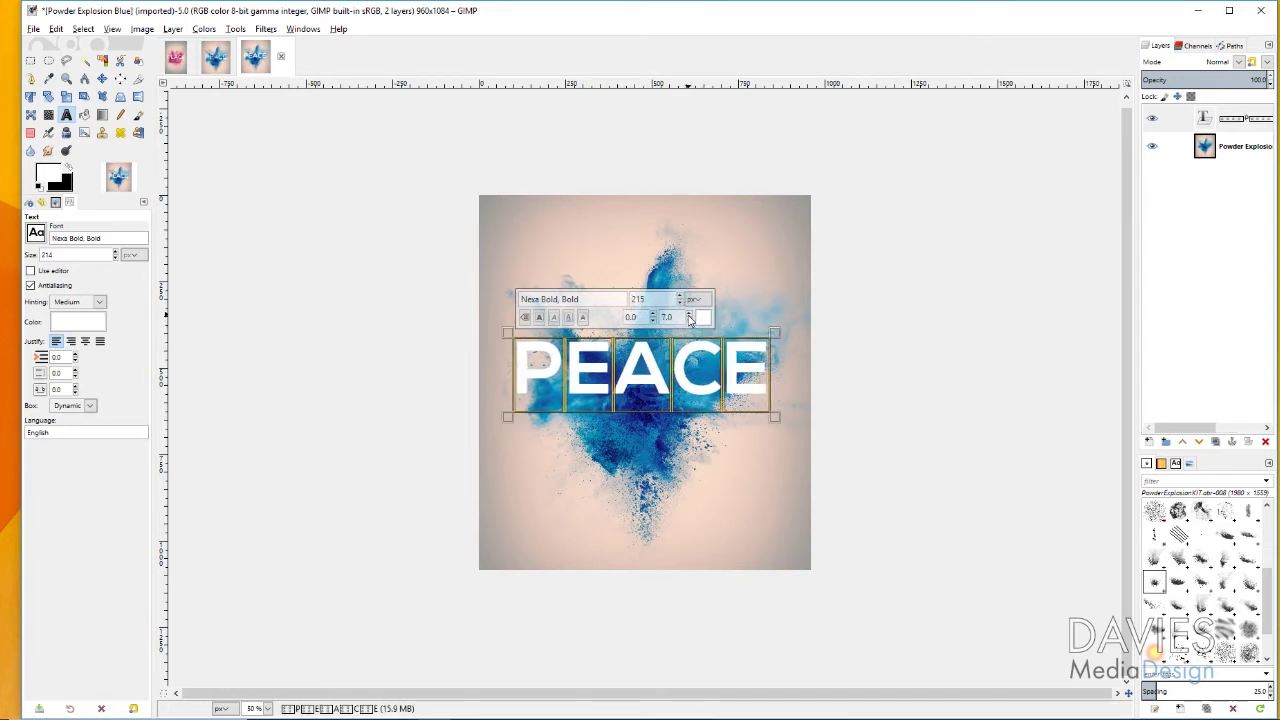
pyautogui.click(688, 314)
pyautogui.click(688, 314)
pyautogui.click(688, 314)
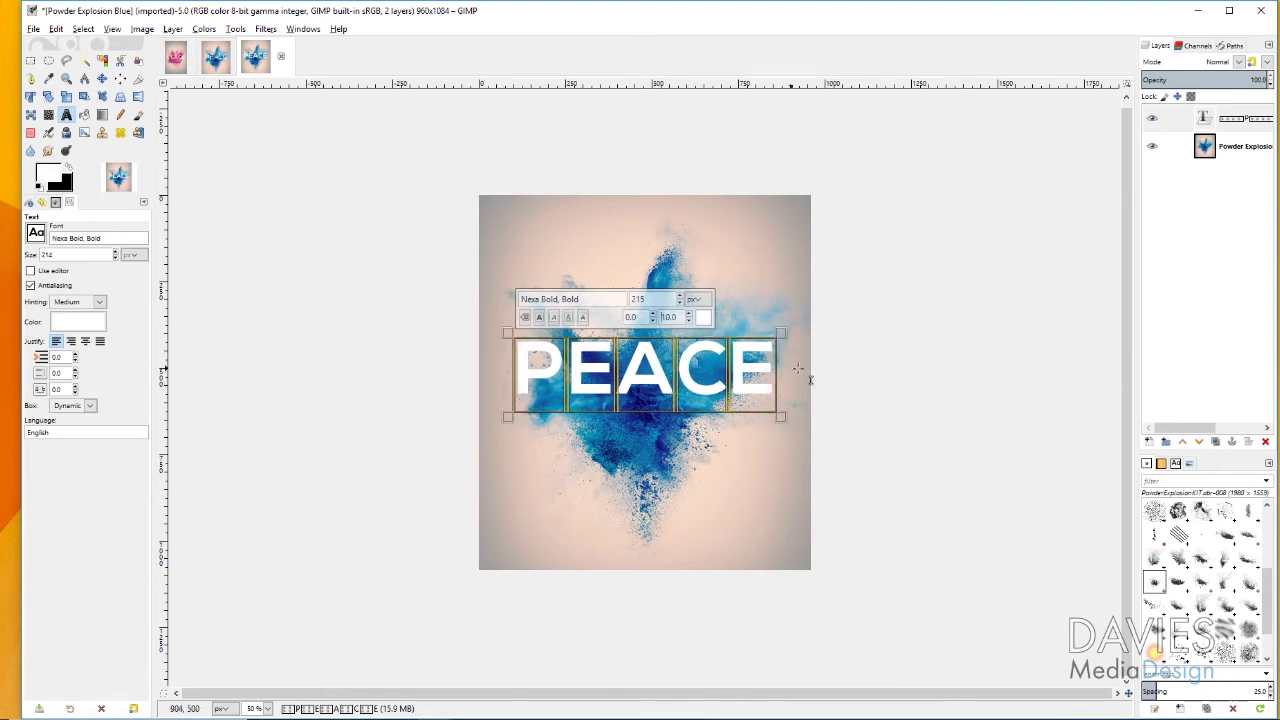
# Centre the PEACE text layer horizontally and vertically on the image
pyautogui.click(120, 79)
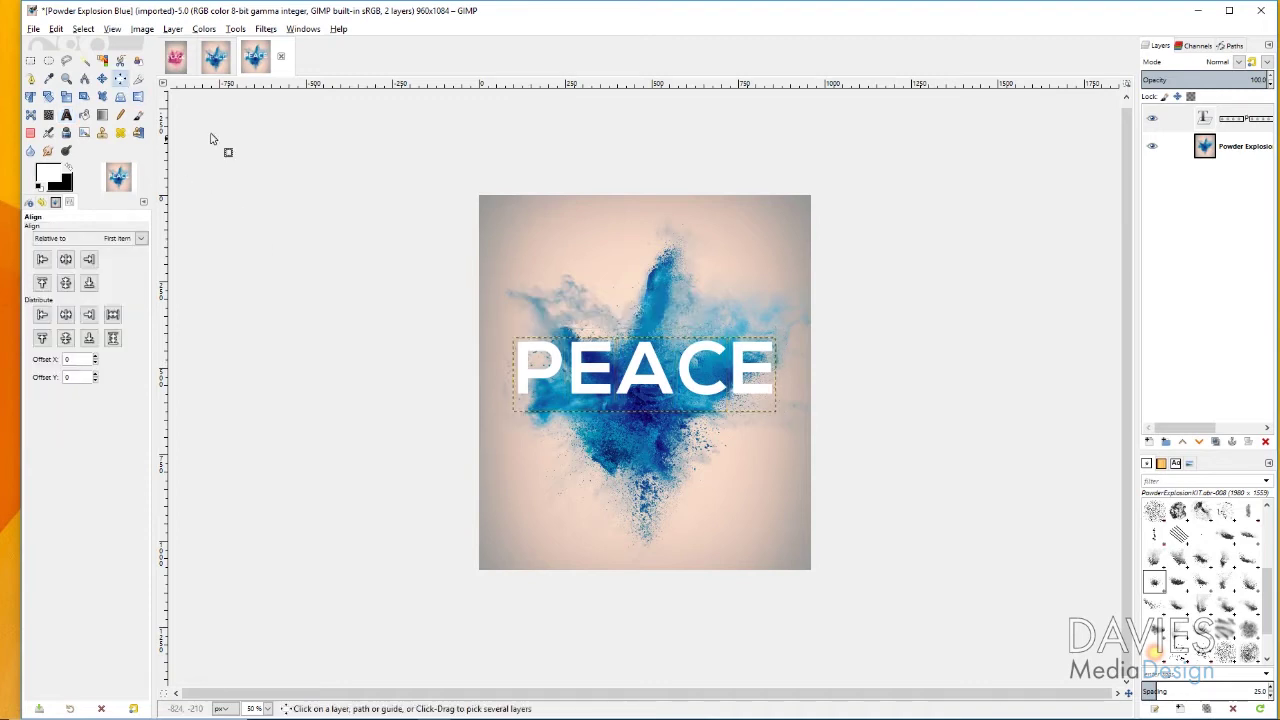
pyautogui.click(618, 374)
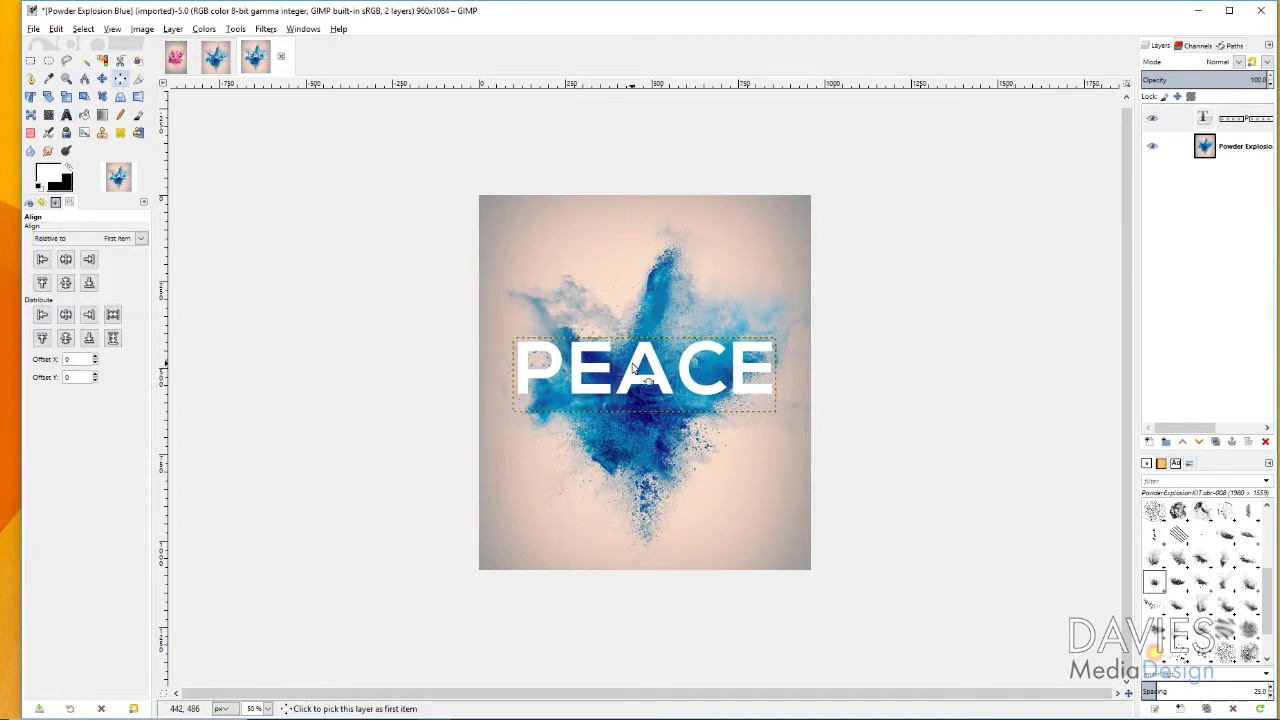
pyautogui.click(66, 260)
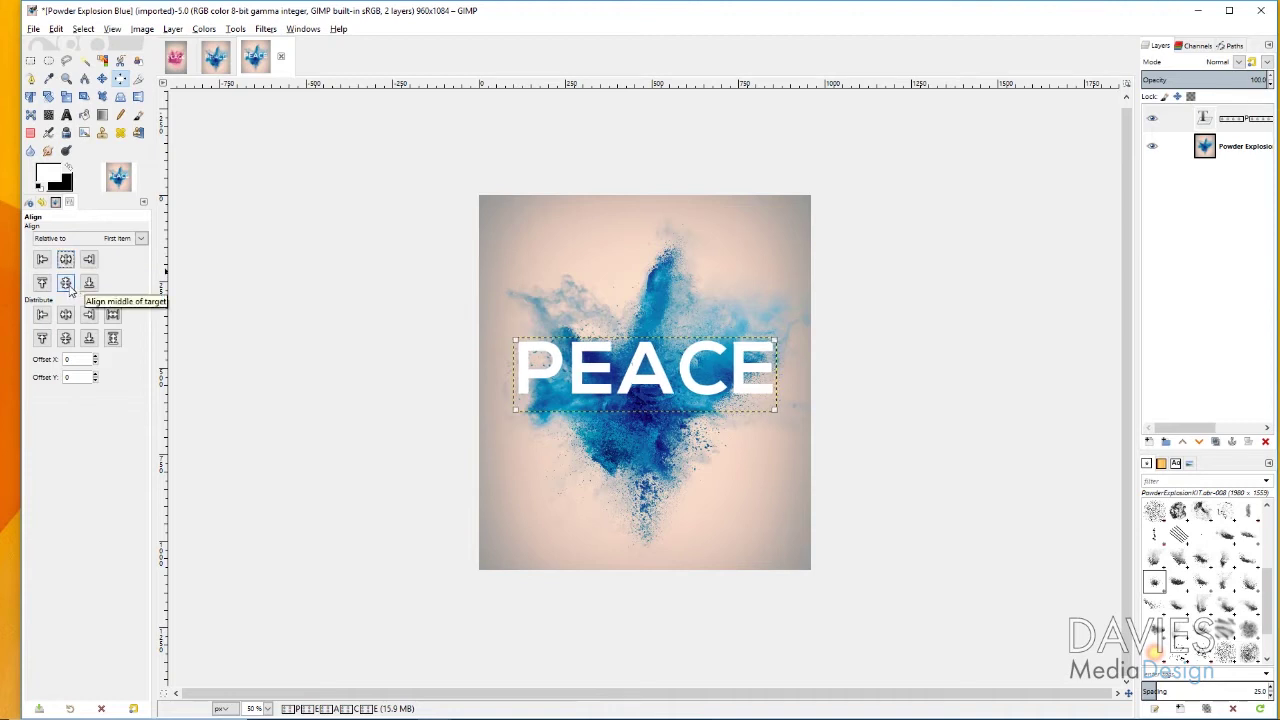
pyautogui.click(68, 286)
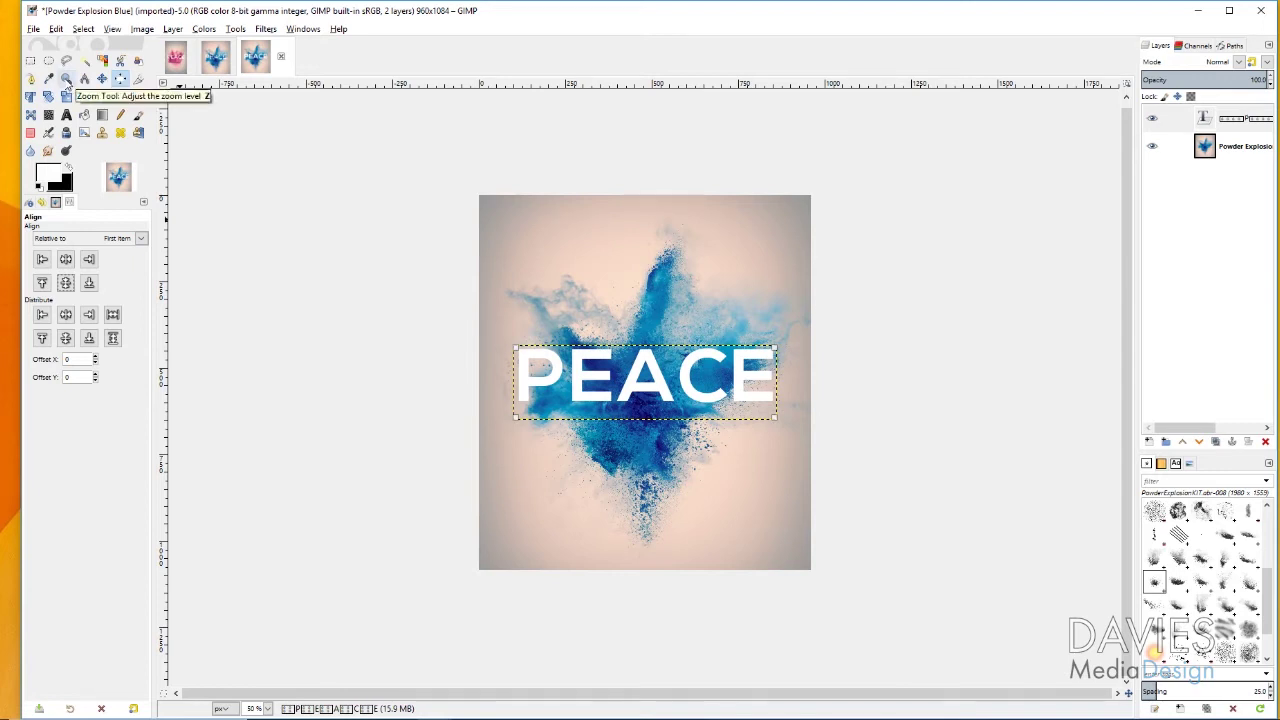
# Zoom in on the PEACE lettering from 50% to 150%
pyautogui.click(66, 79)
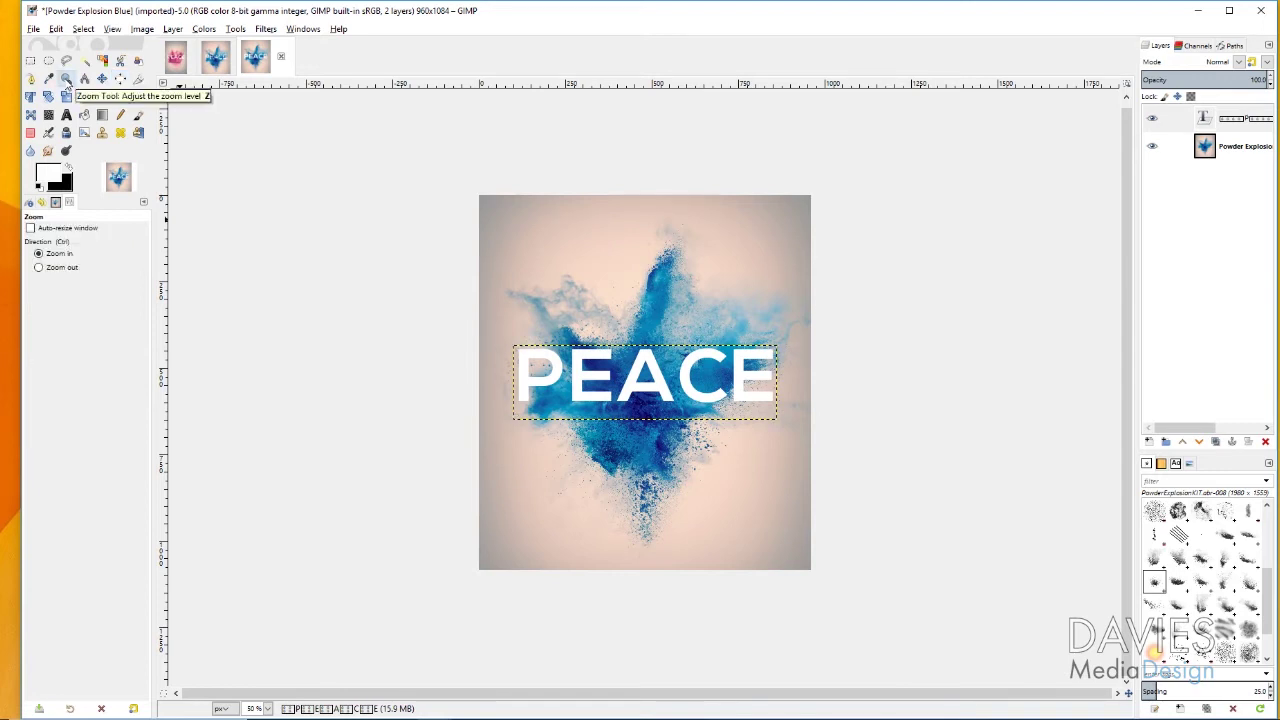
pyautogui.click(647, 389)
pyautogui.click(652, 395)
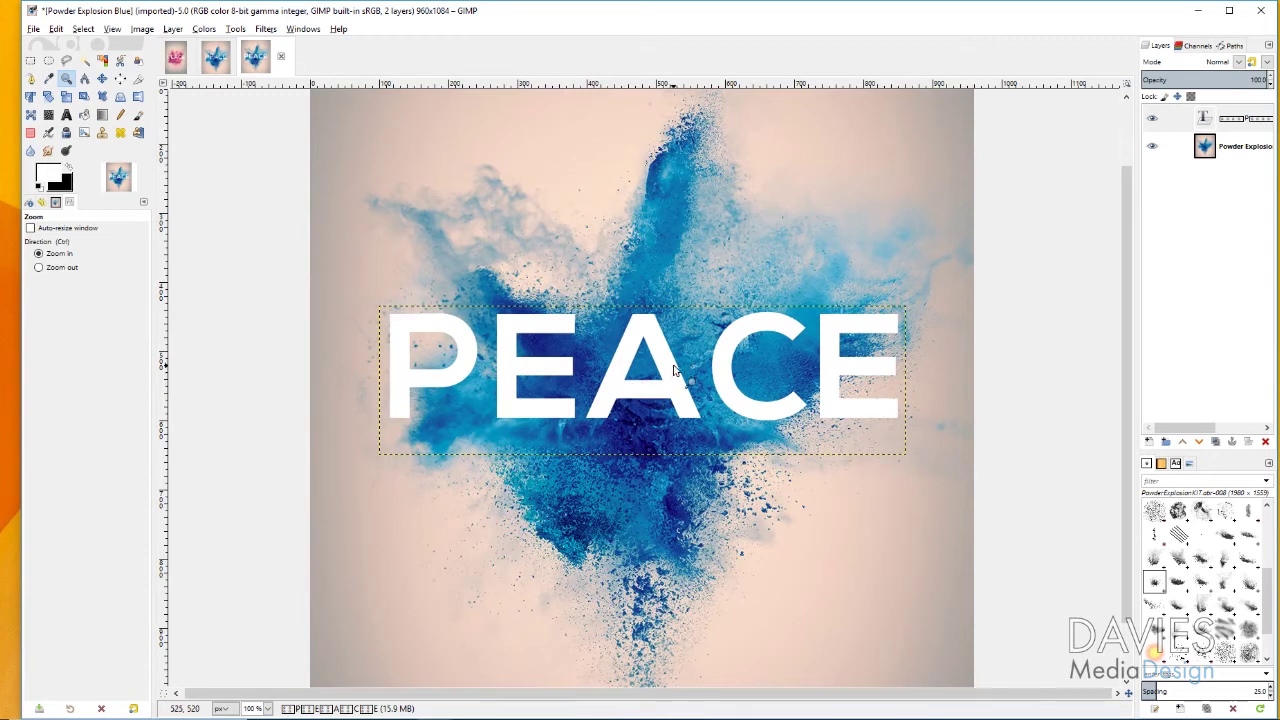
pyautogui.click(674, 369)
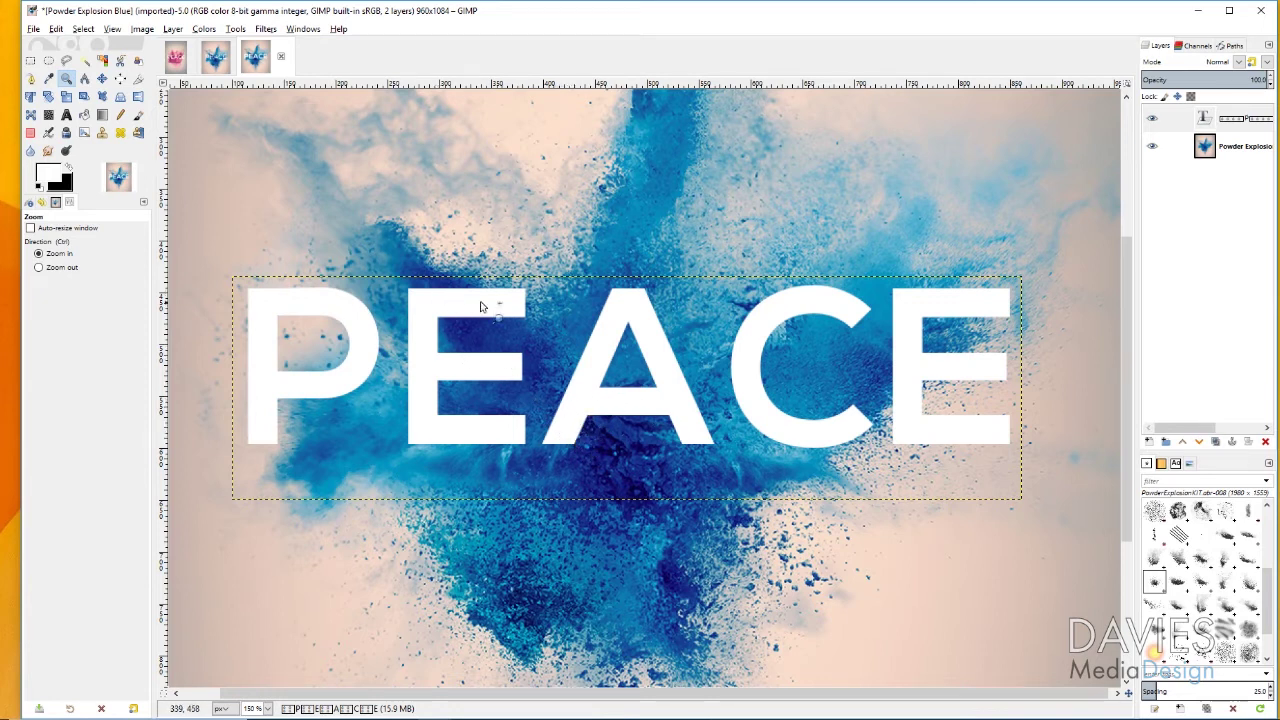
# Add a White (full opacity) layer mask to the PEACE text layer
pyautogui.click(1210, 124)
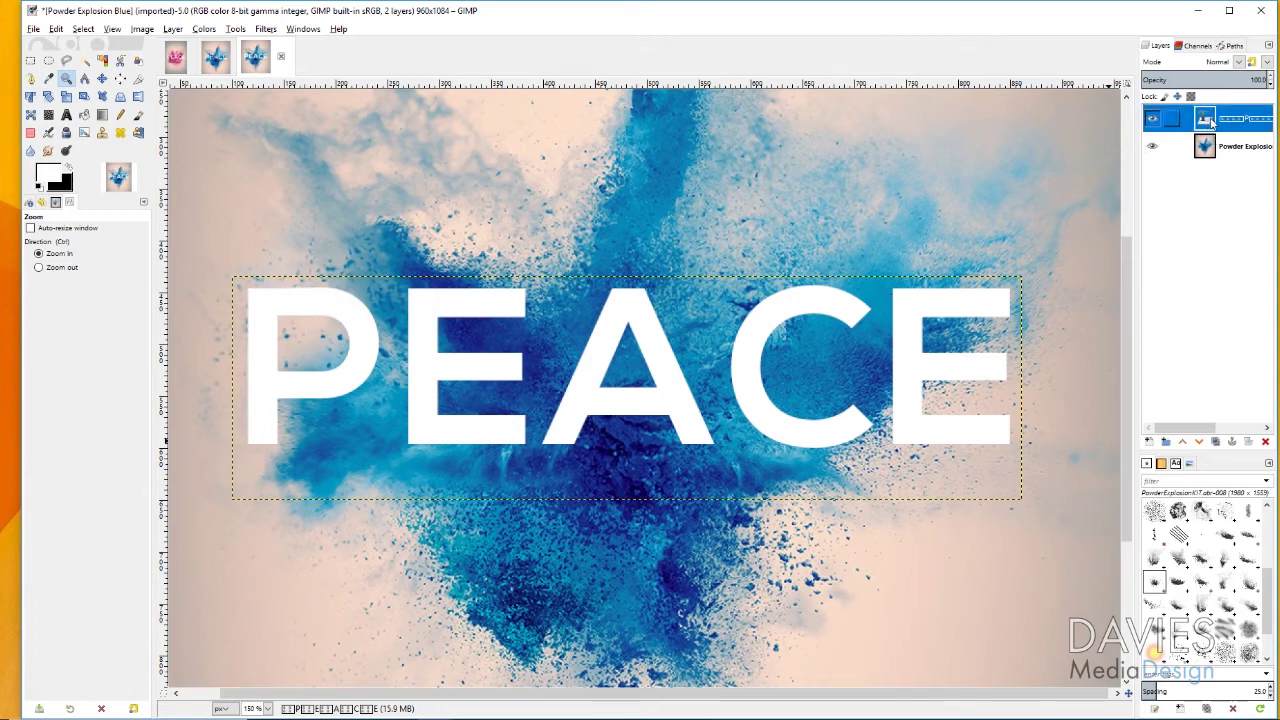
pyautogui.rightClick(1210, 122)
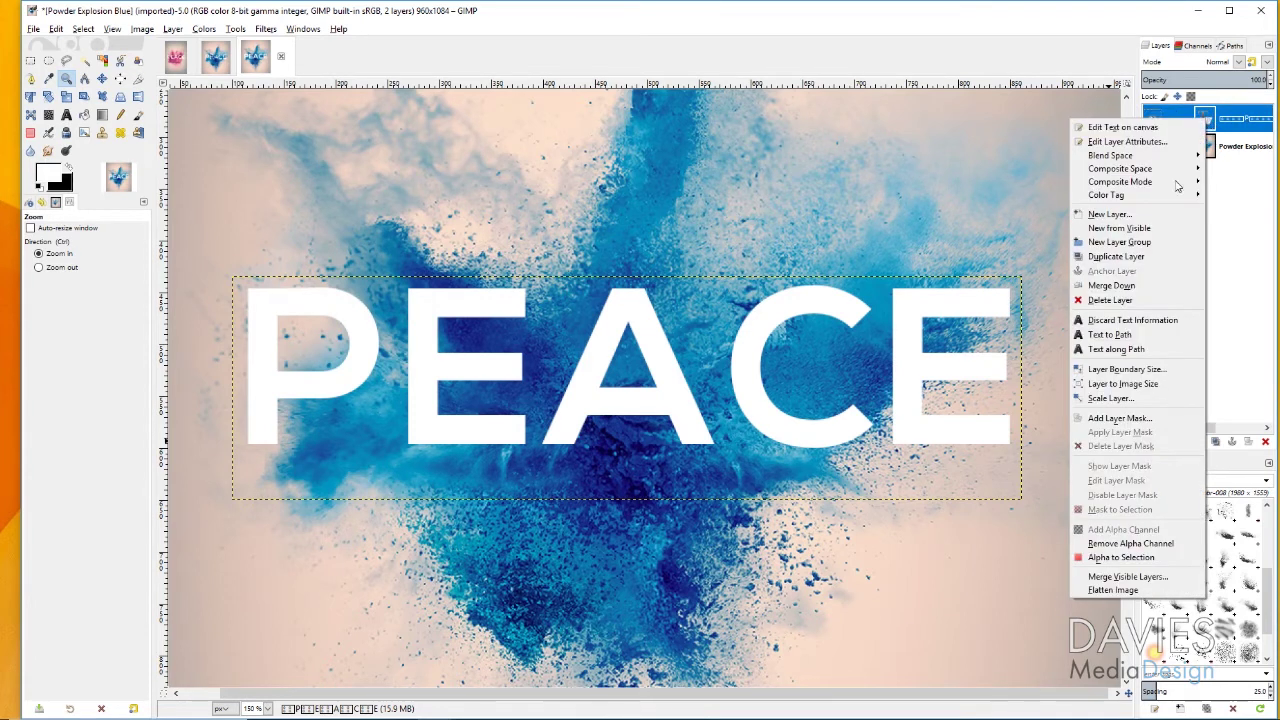
pyautogui.click(1110, 418)
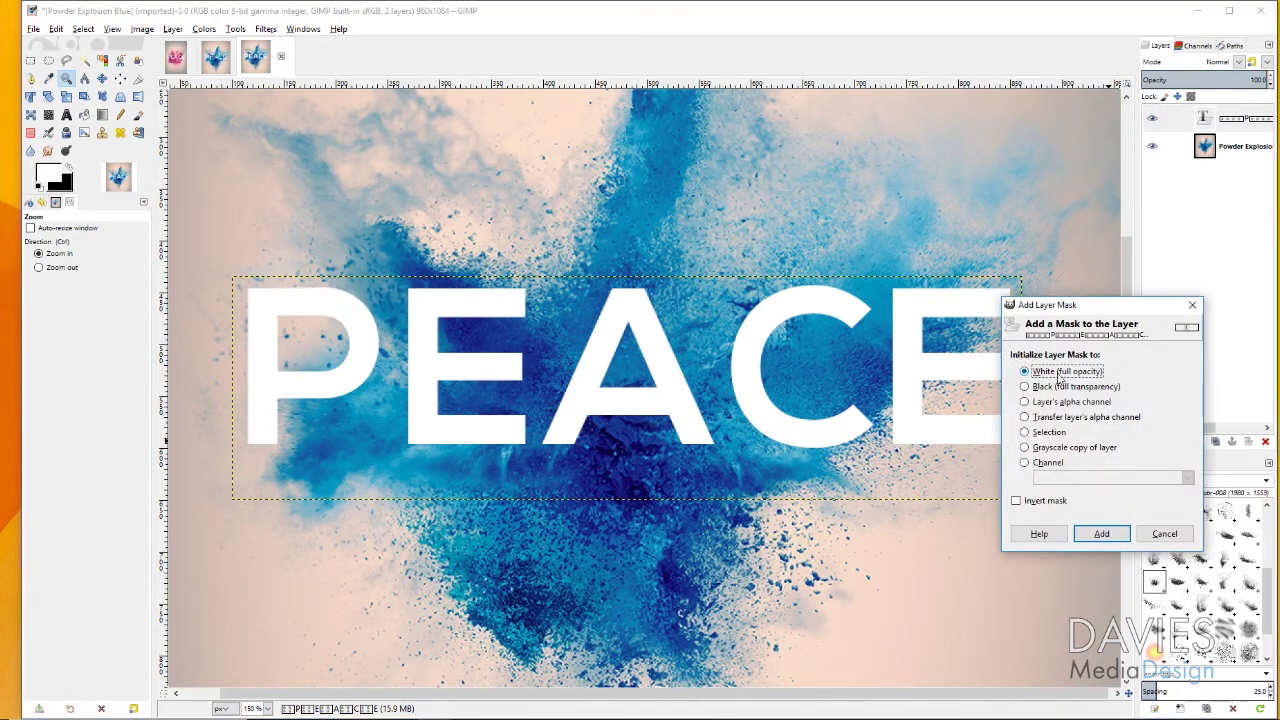
pyautogui.click(1101, 534)
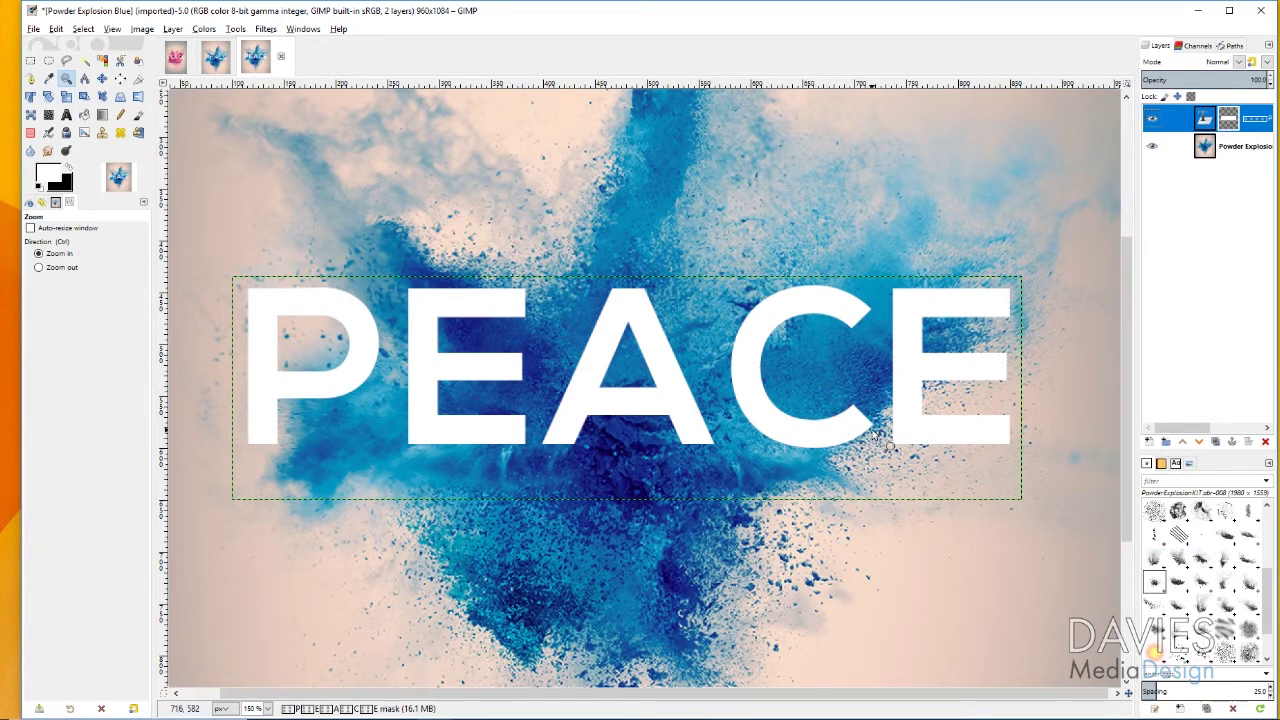
pyautogui.click(138, 115)
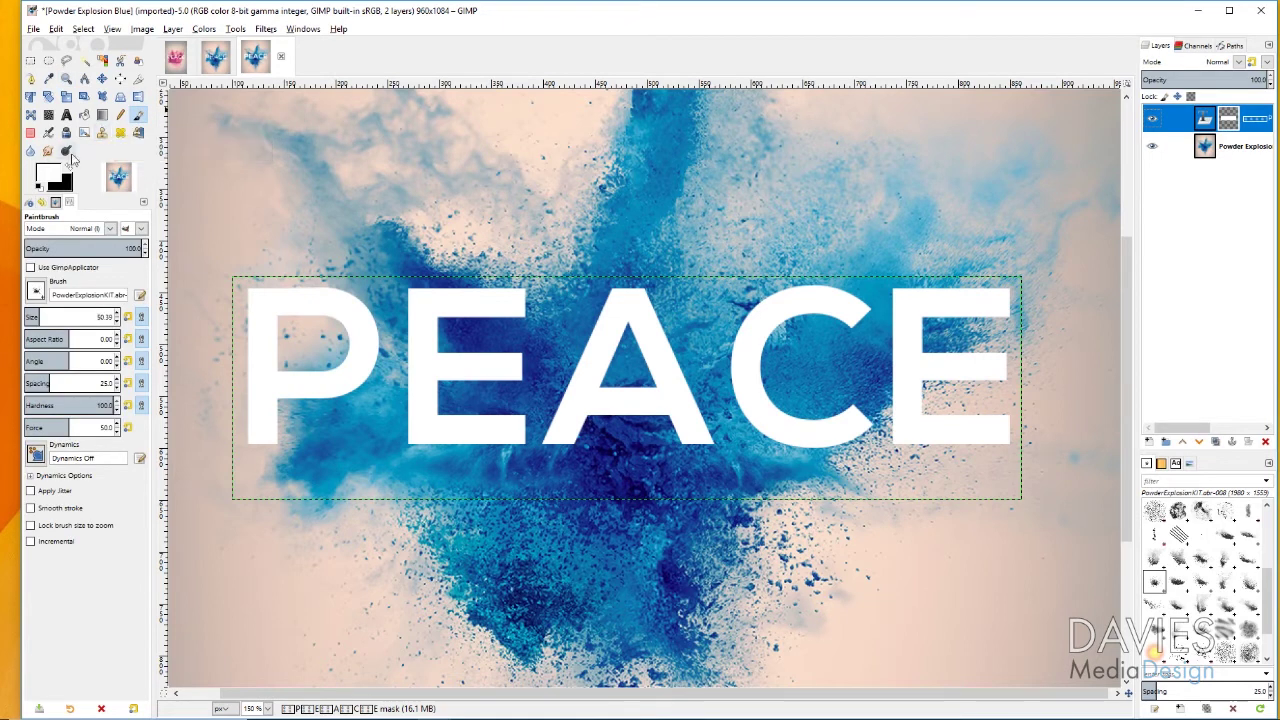
# Reset colours to black foreground and white background, confirming 000000 for the foreground
pyautogui.click(69, 166)
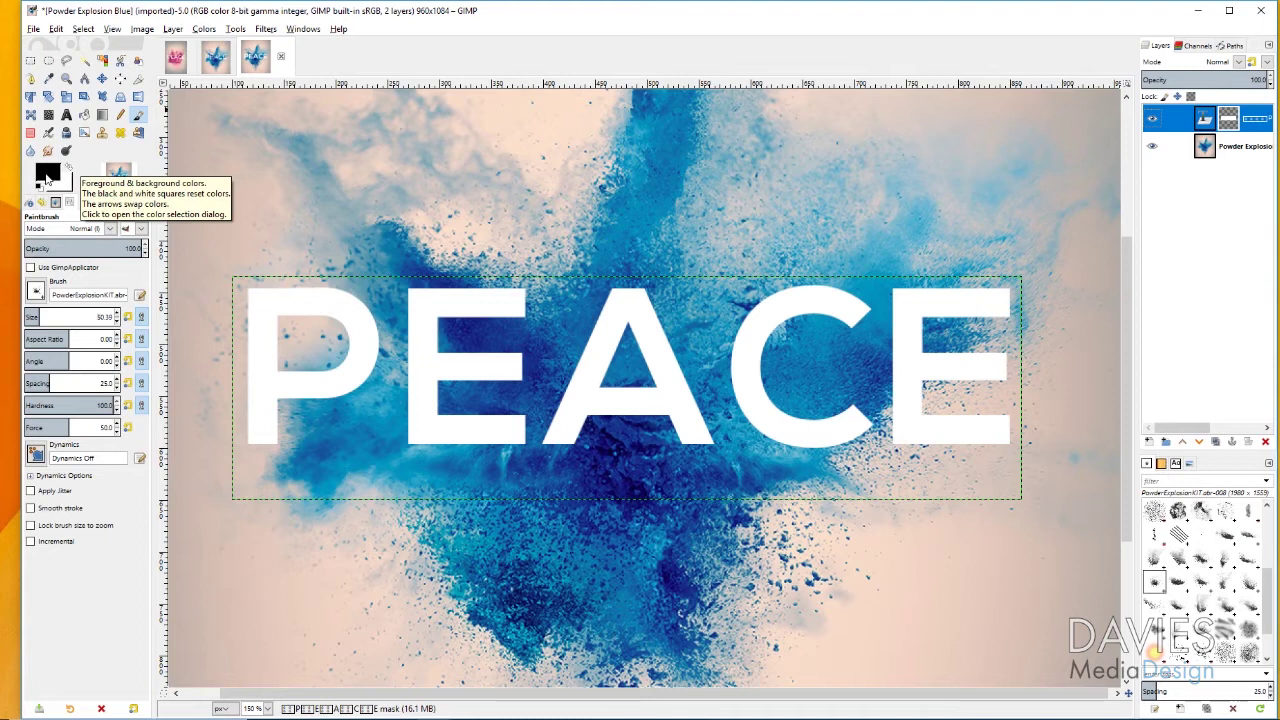
pyautogui.click(46, 176)
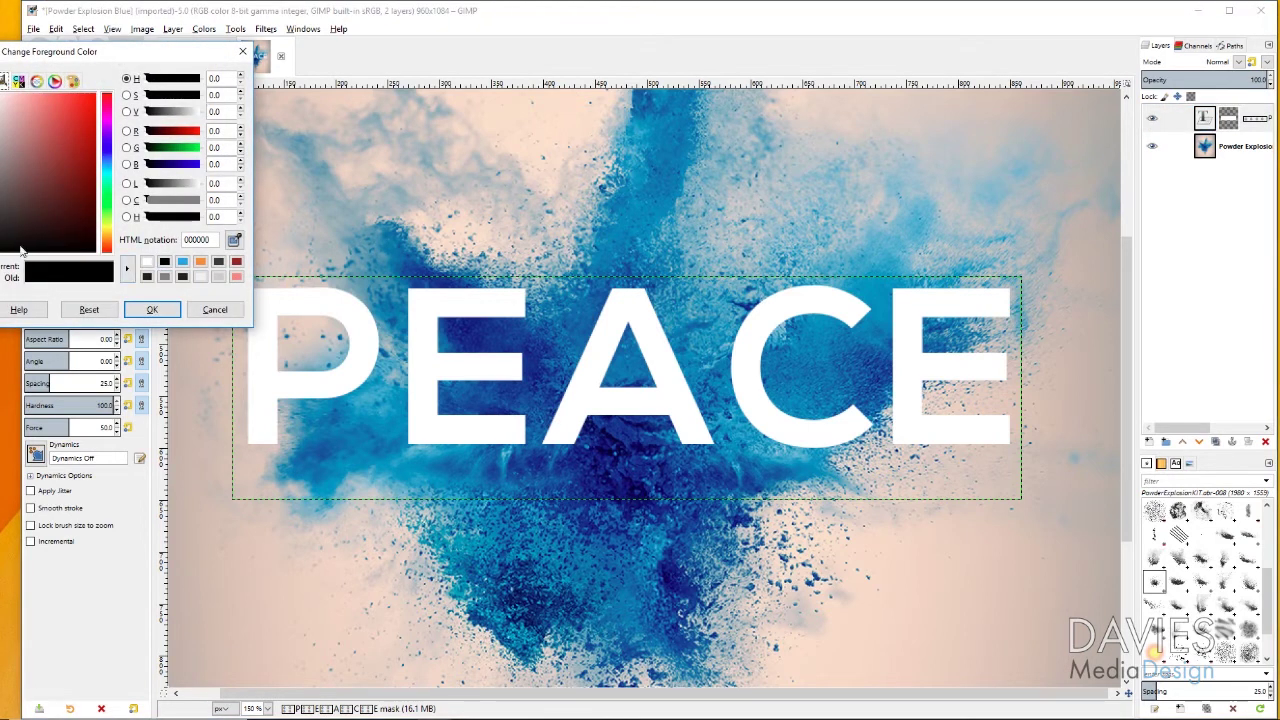
pyautogui.click(142, 316)
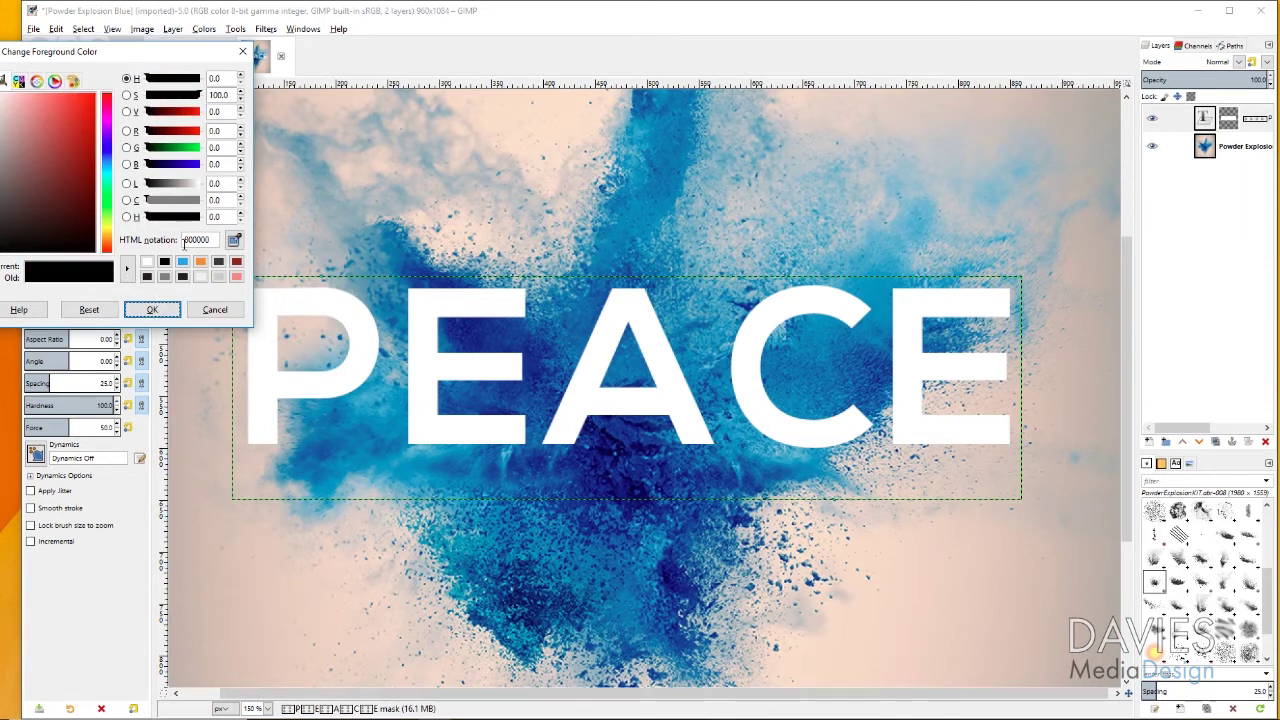
pyautogui.click(155, 310)
# Choose a Powder Explosion splatter brush and test-stamp it at full 1080 size
pyautogui.scroll(5, 1225, 560)
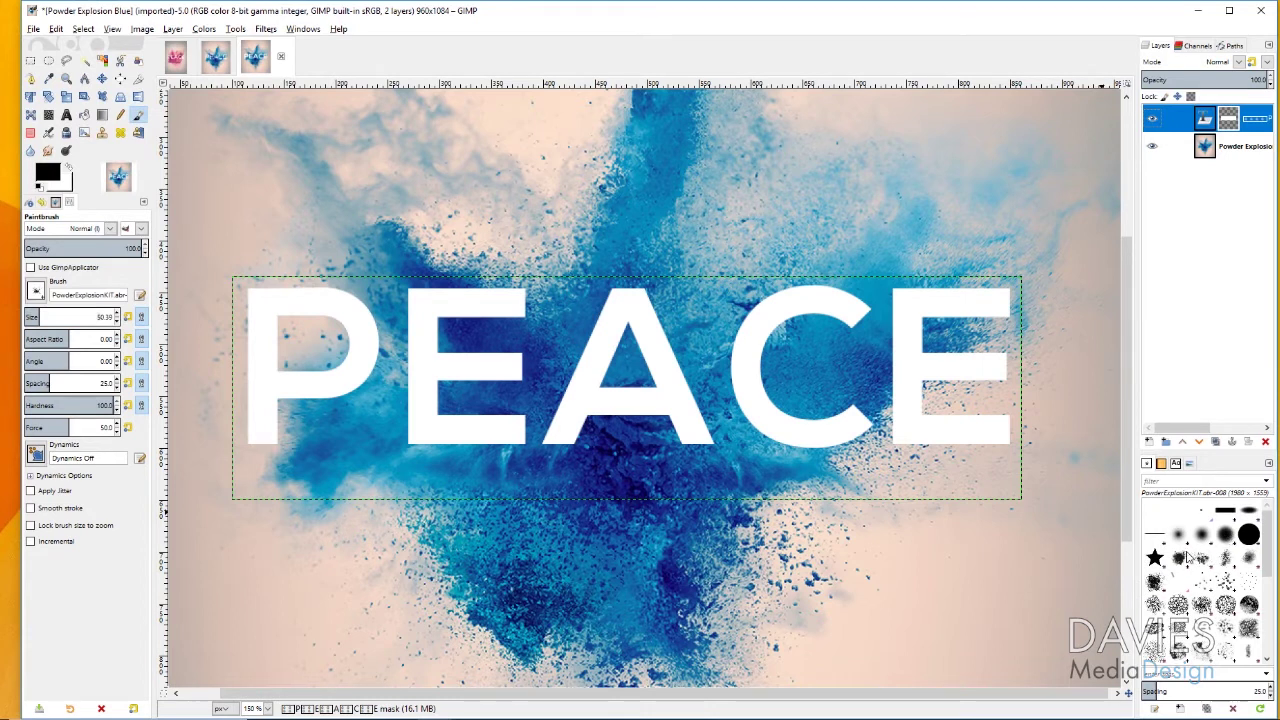
pyautogui.scroll(-5, 1187, 557)
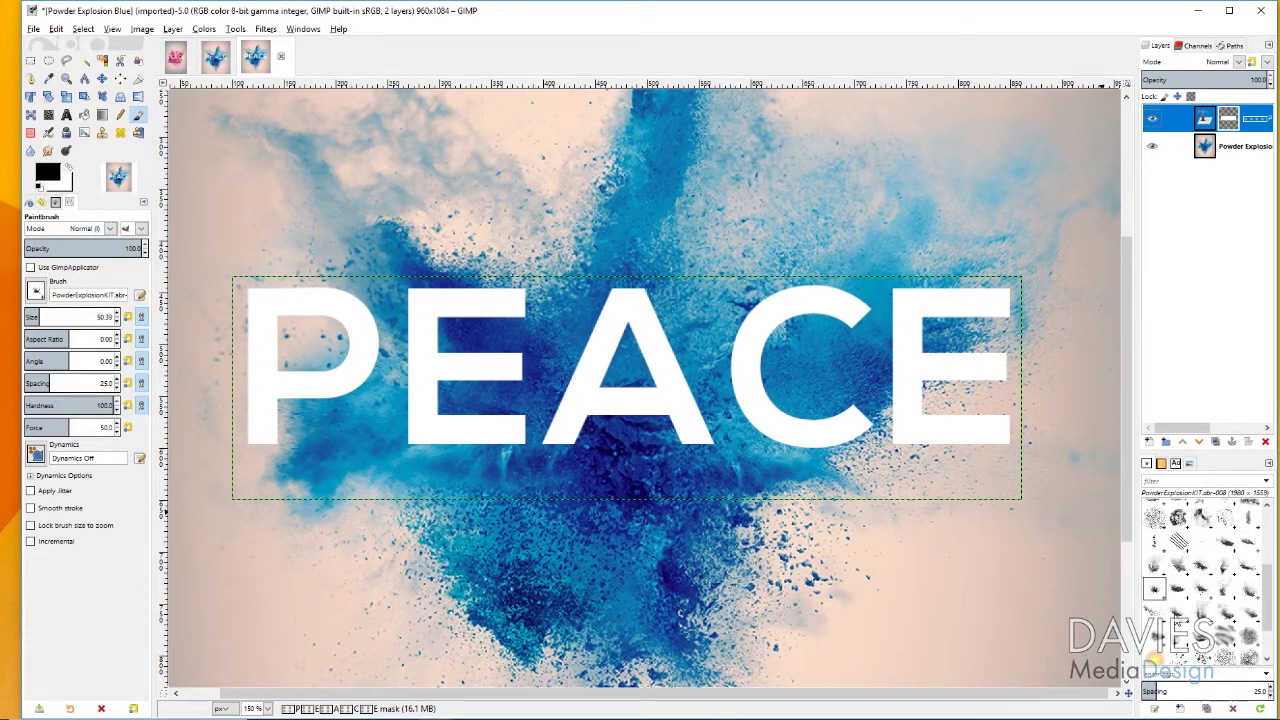
pyautogui.click(1179, 567)
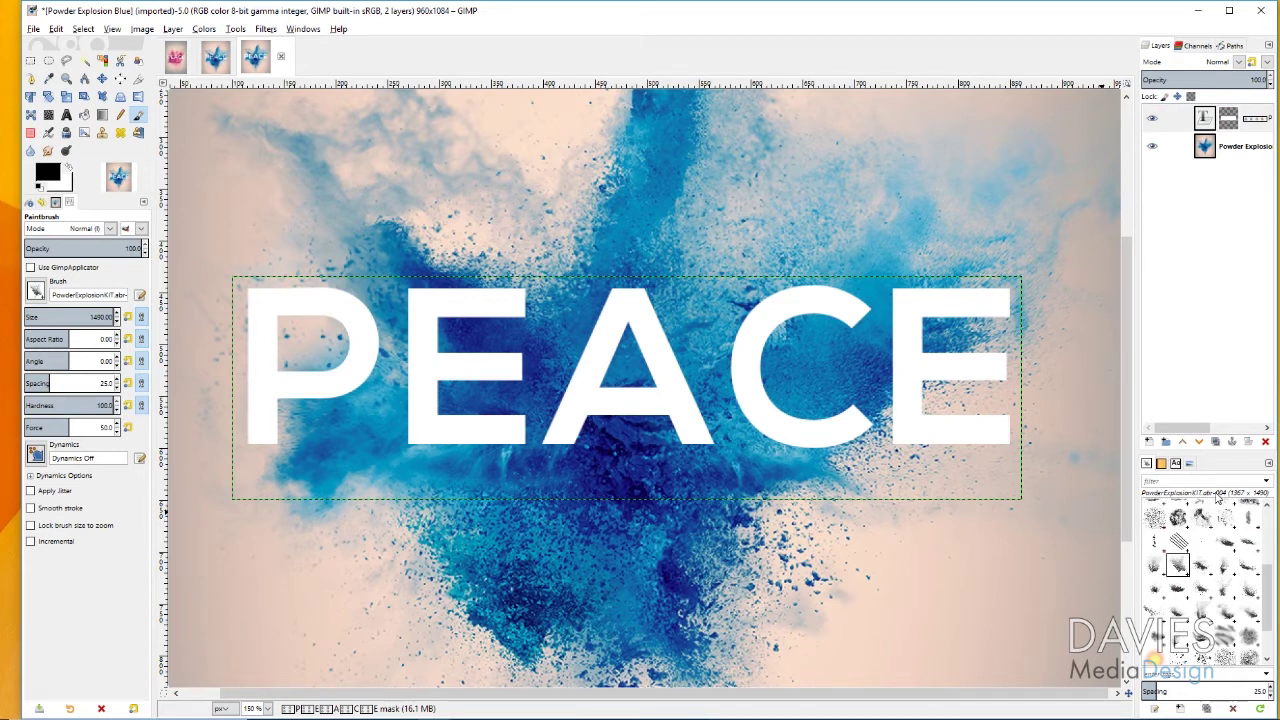
pyautogui.click(1203, 567)
pyautogui.click(1226, 567)
pyautogui.click(1247, 567)
pyautogui.scroll(1, 1247, 580)
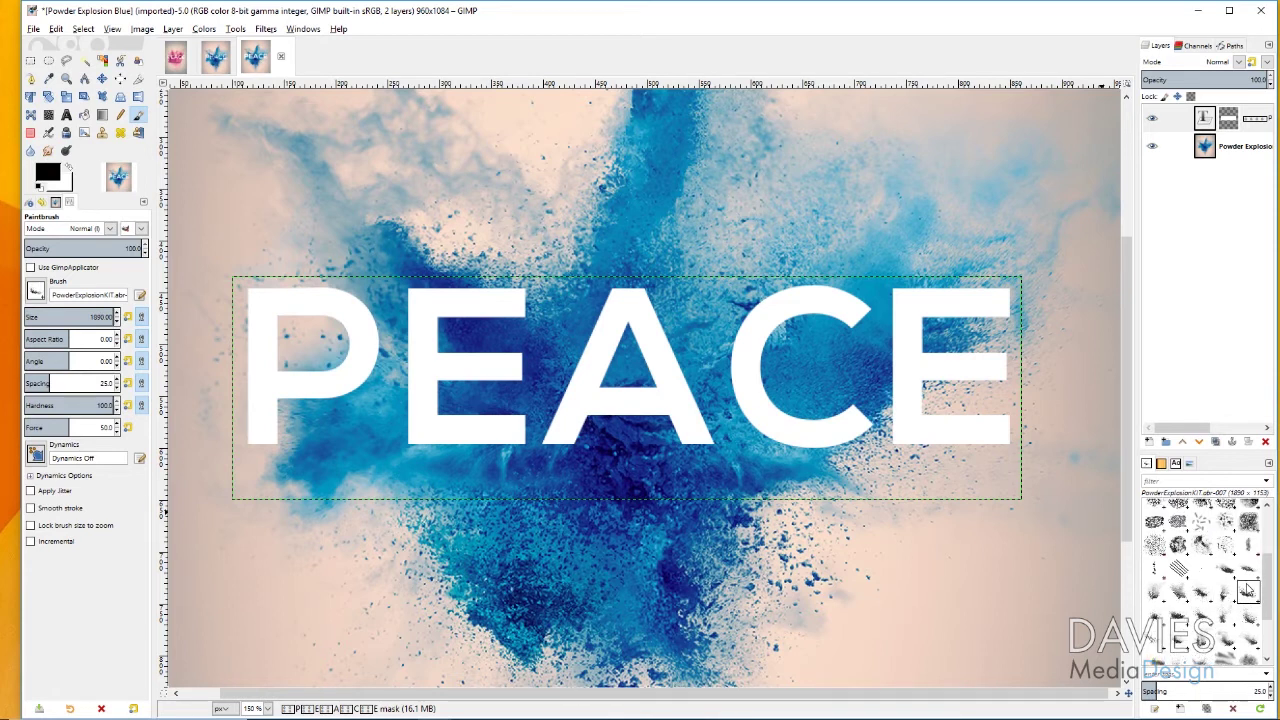
pyautogui.click(592, 410)
pyautogui.click(594, 414)
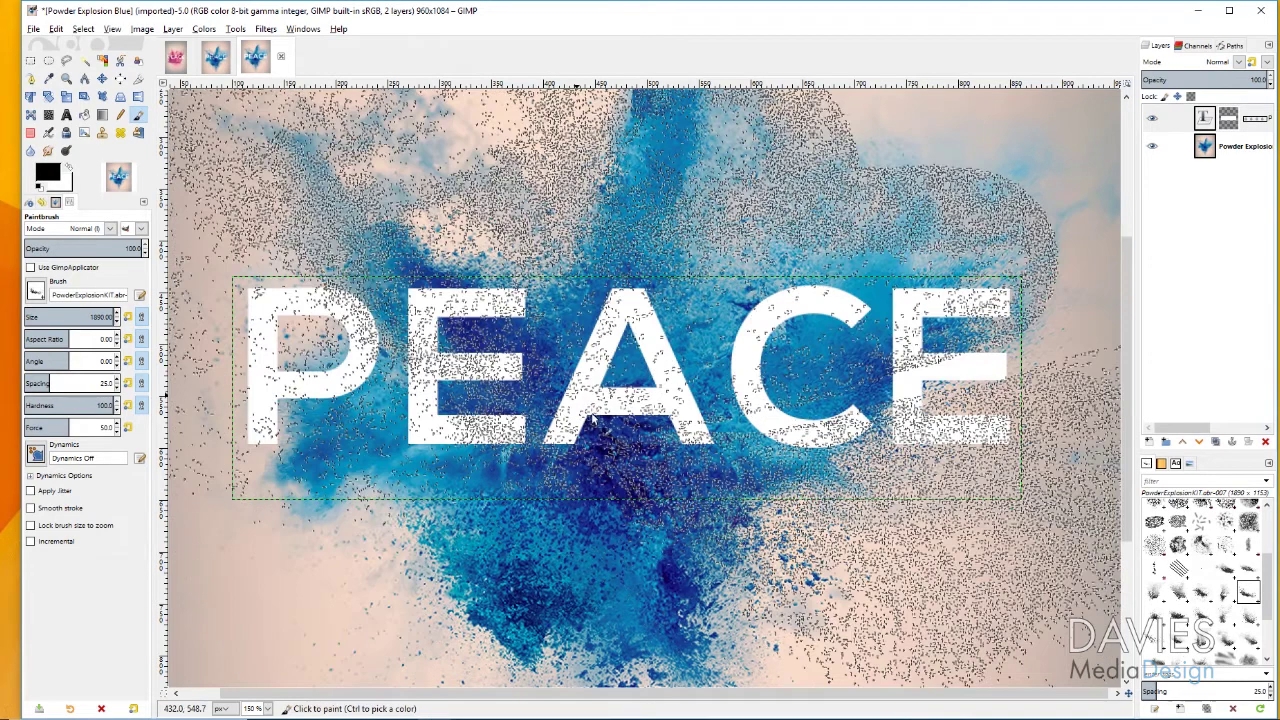
pyautogui.click(605, 430)
pyautogui.click(600, 426)
pyautogui.click(596, 322)
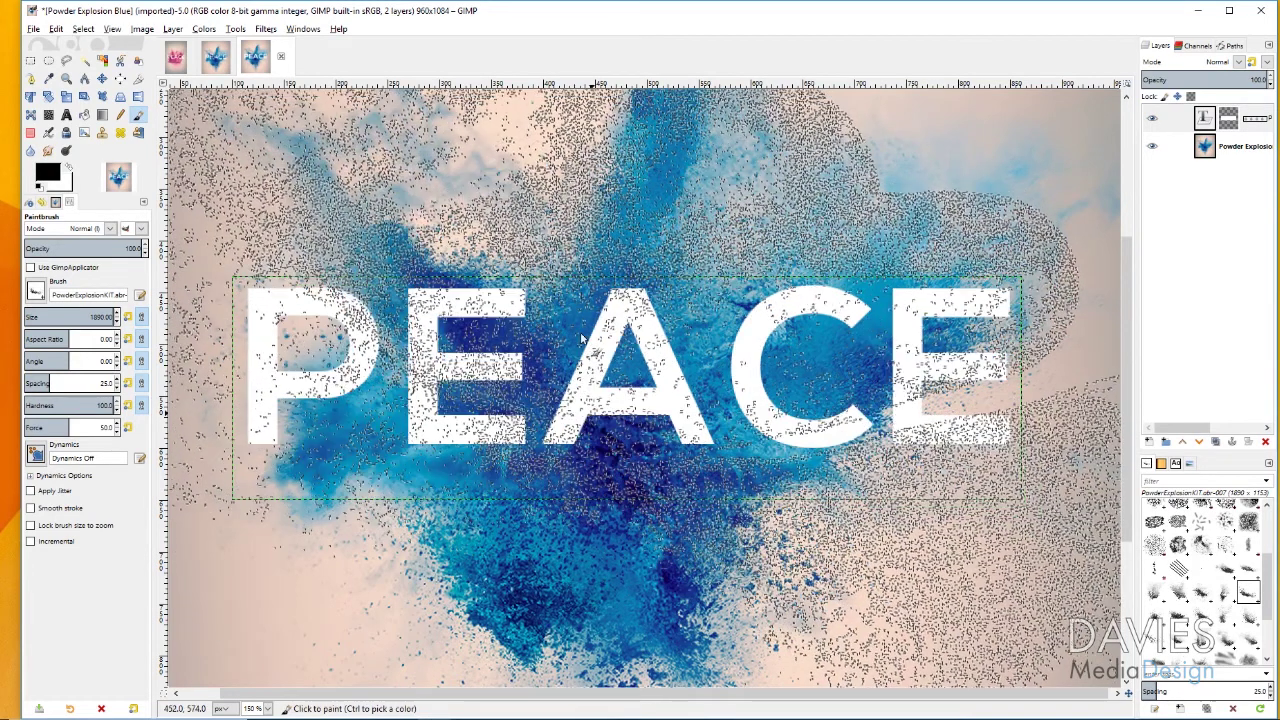
pyautogui.click(582, 340)
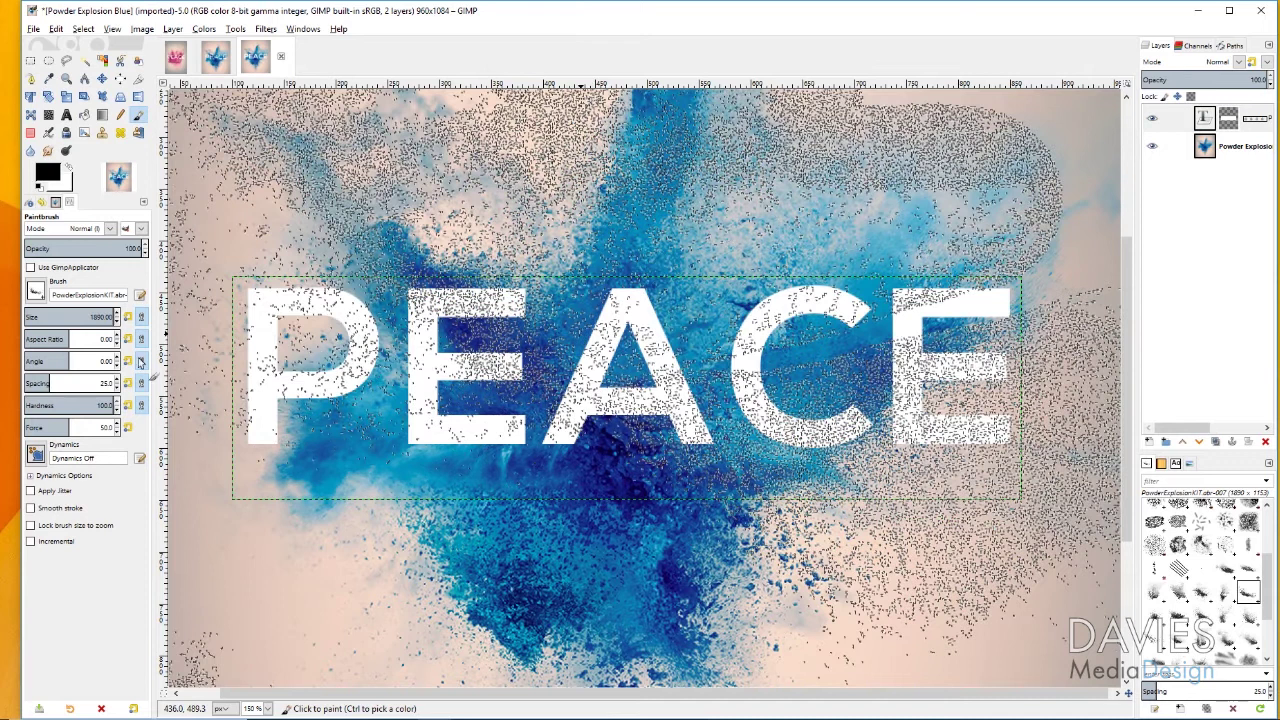
# Shrink the brush to 104.53 pixels, test a dab on the E, and undo it
pyautogui.moveTo(99, 316); pyautogui.dragTo(58, 318)
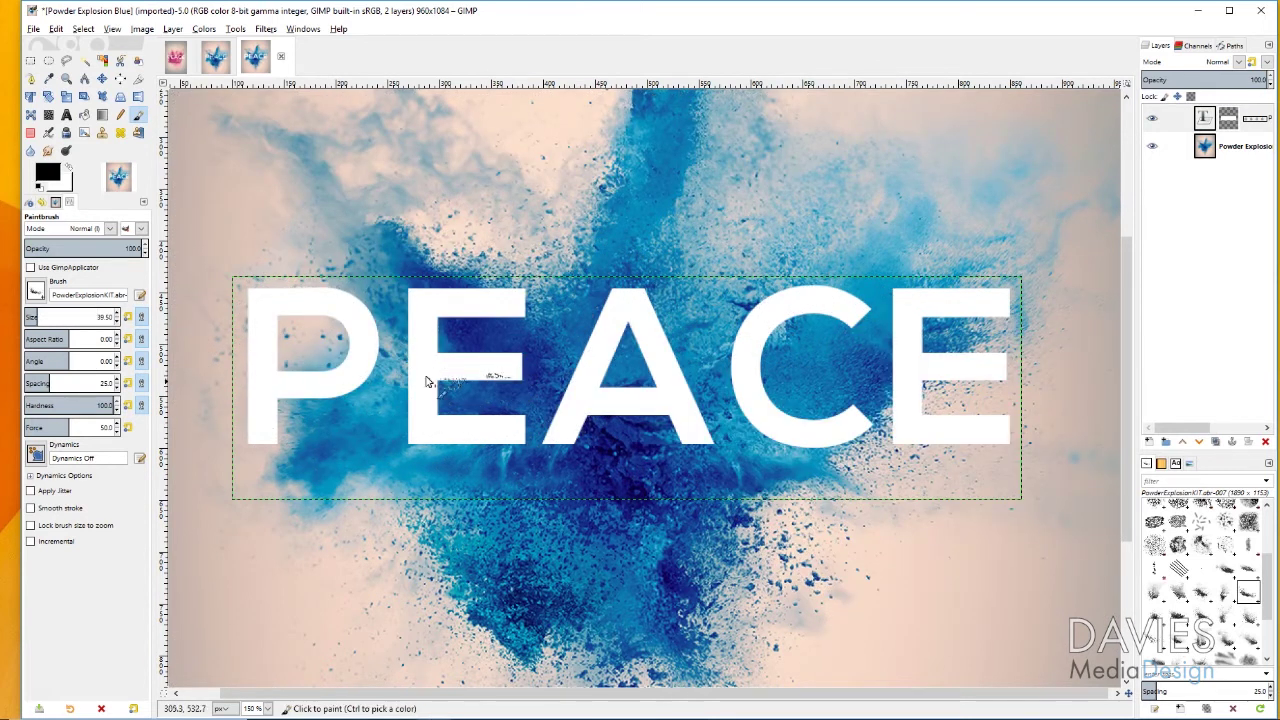
pyautogui.click(47, 316)
pyautogui.moveTo(47, 316); pyautogui.dragTo(62, 316)
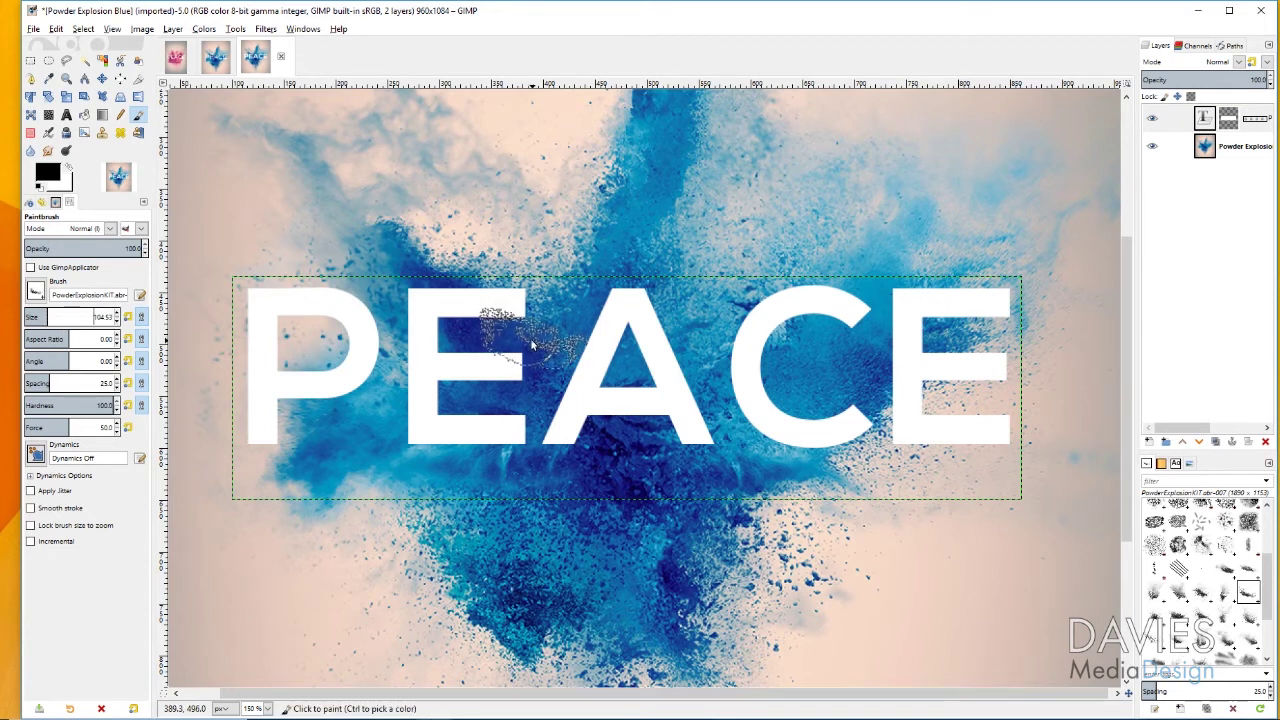
pyautogui.click(483, 372)
pyautogui.hotkey('ctrl', 'z')
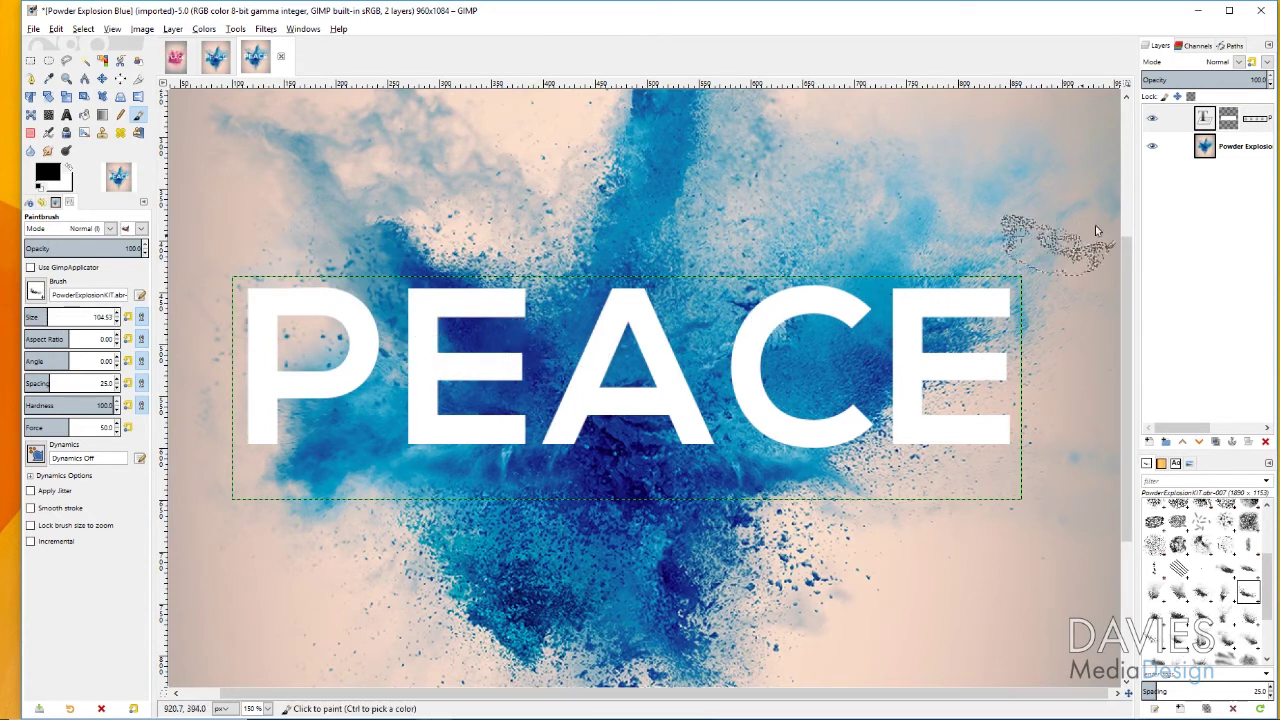
# Fade the PEACE text layer to about 19.8% opacity and rotate the brush angle to 6.98
pyautogui.click(848, 407)
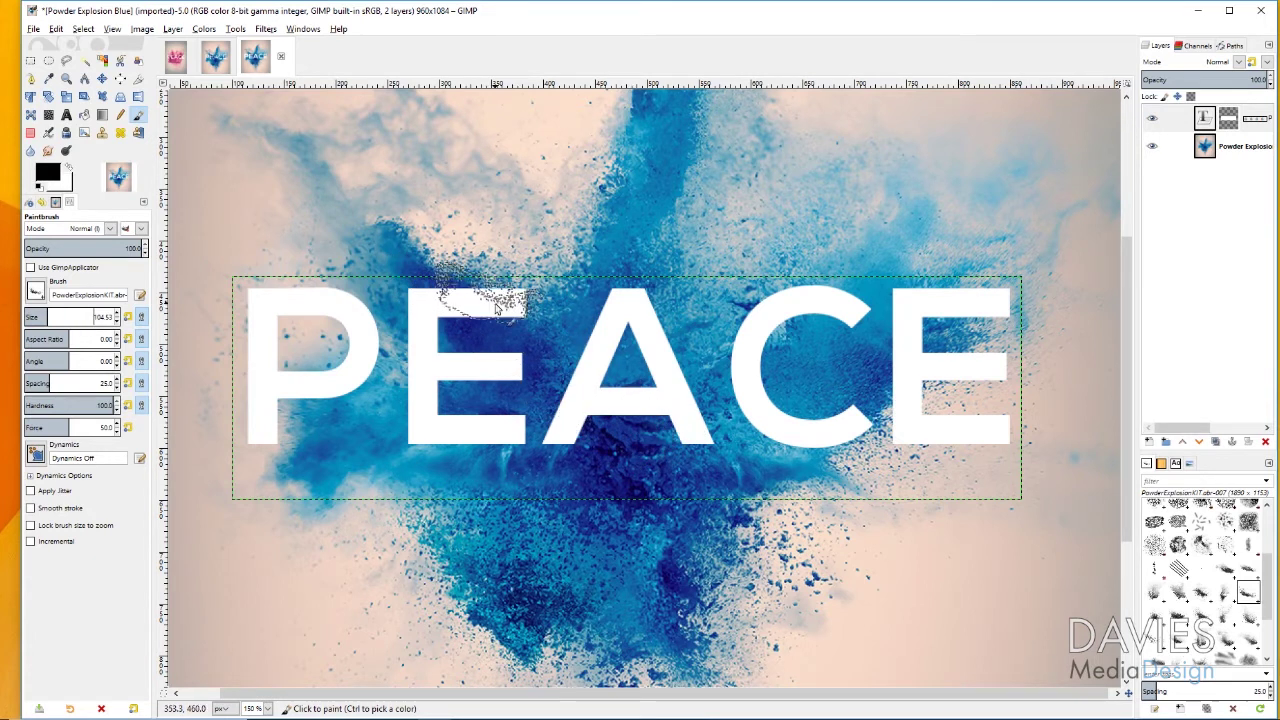
pyautogui.click(1208, 124)
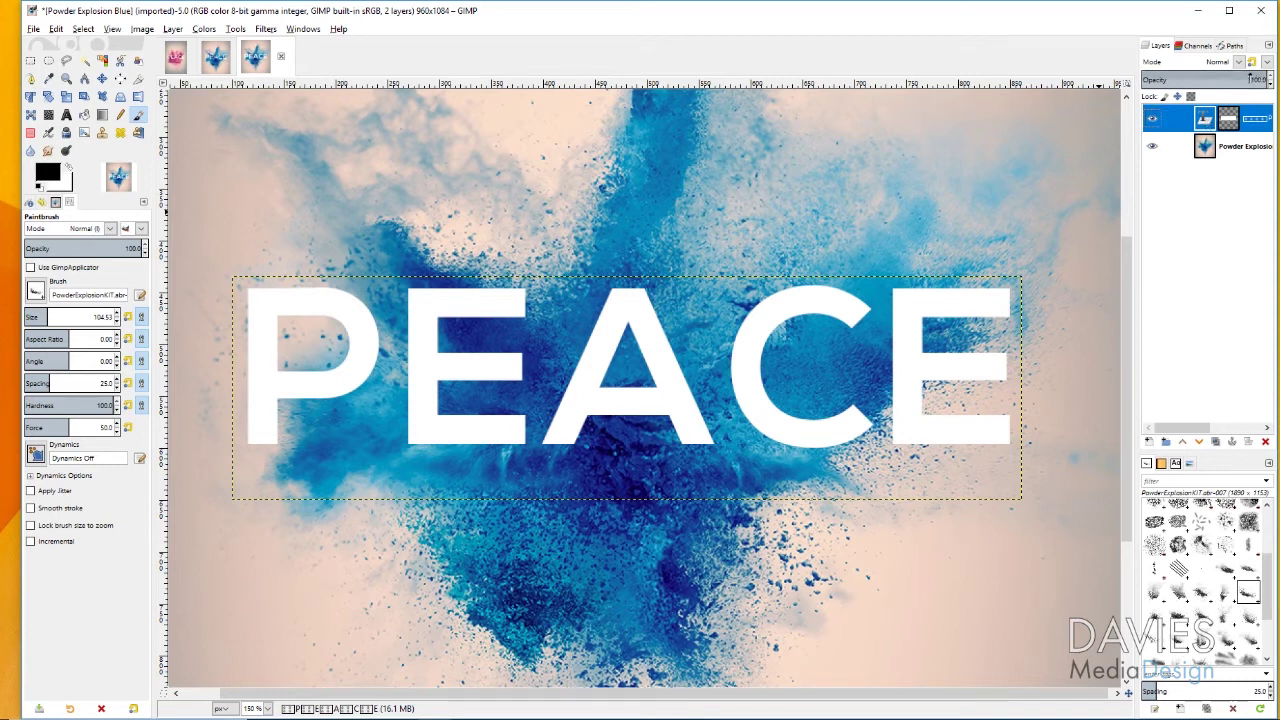
pyautogui.moveTo(1225, 79); pyautogui.dragTo(1165, 90)
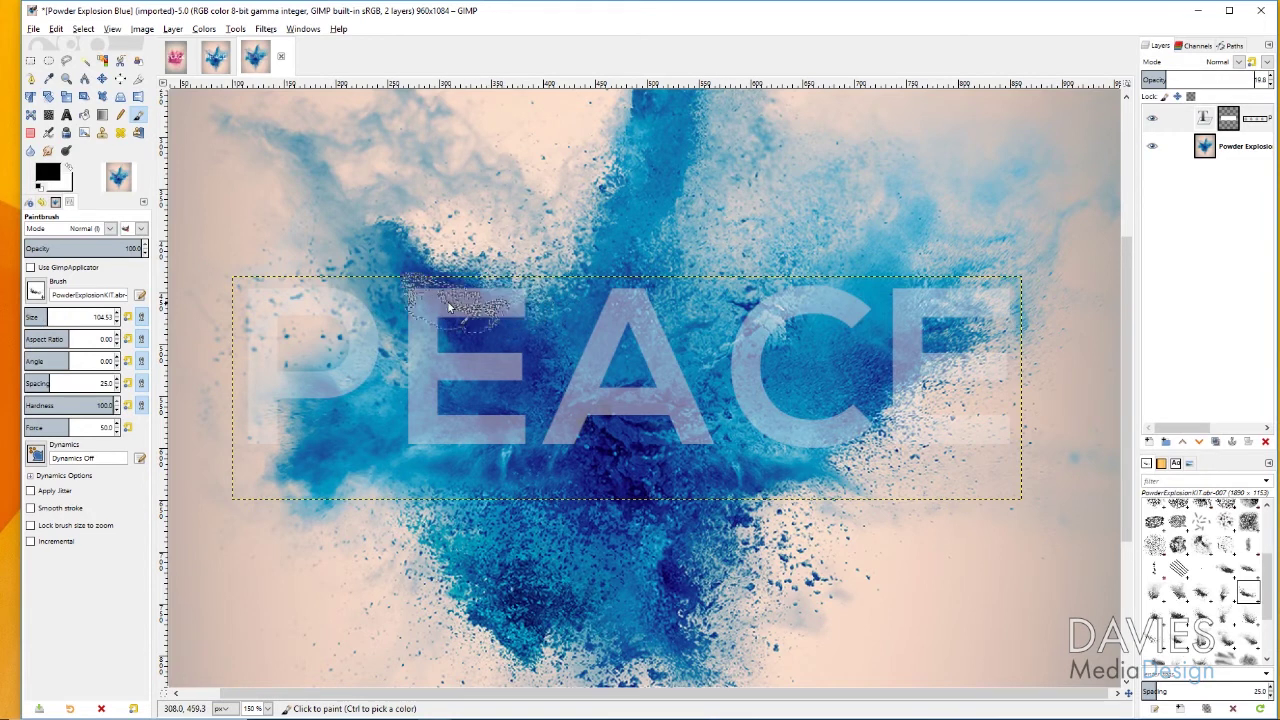
pyautogui.moveTo(67, 356); pyautogui.dragTo(70, 360)
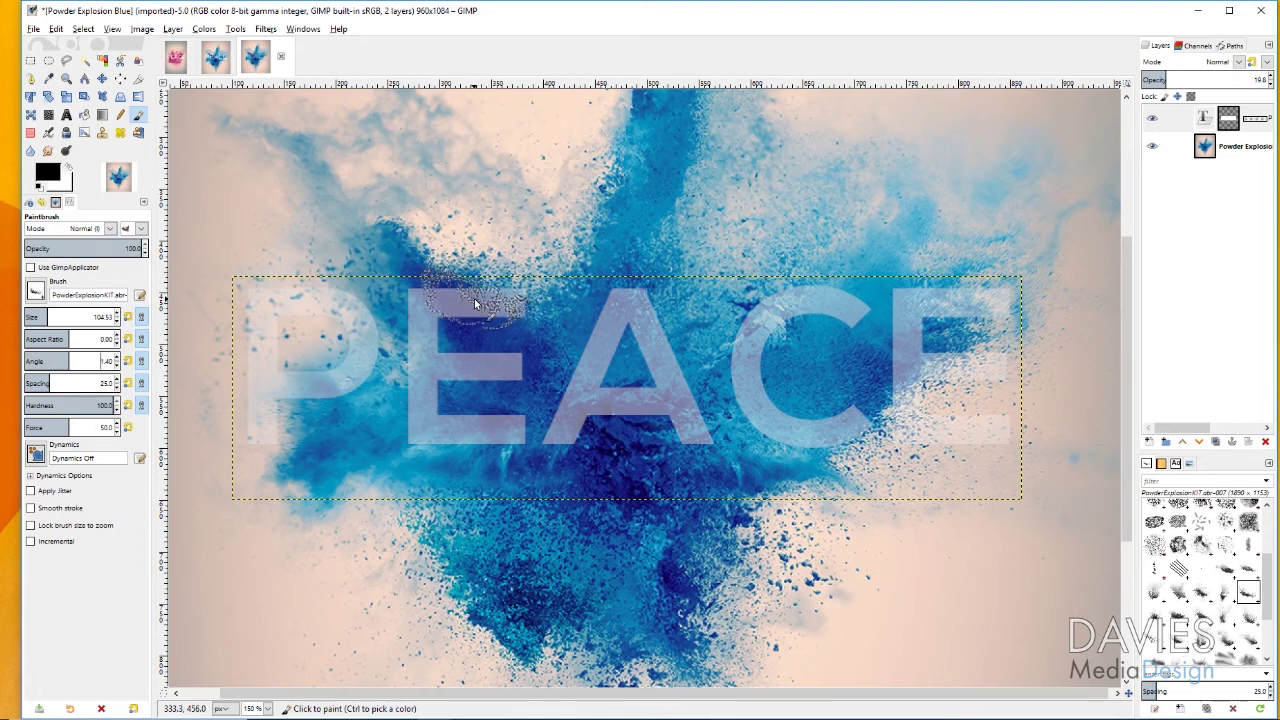
pyautogui.moveTo(67, 361); pyautogui.dragTo(70, 361)
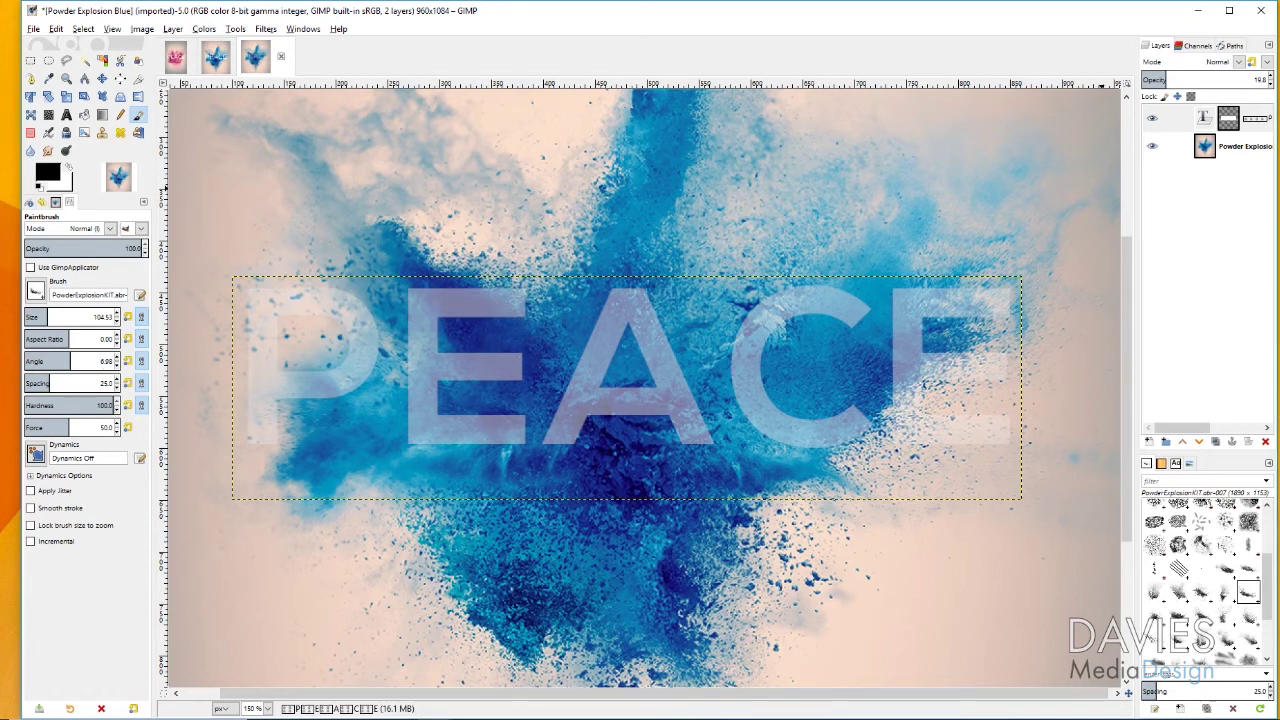
# Select the text layer's mask and shrink the powder brush to about 70.53 px
pyautogui.click(1237, 119)
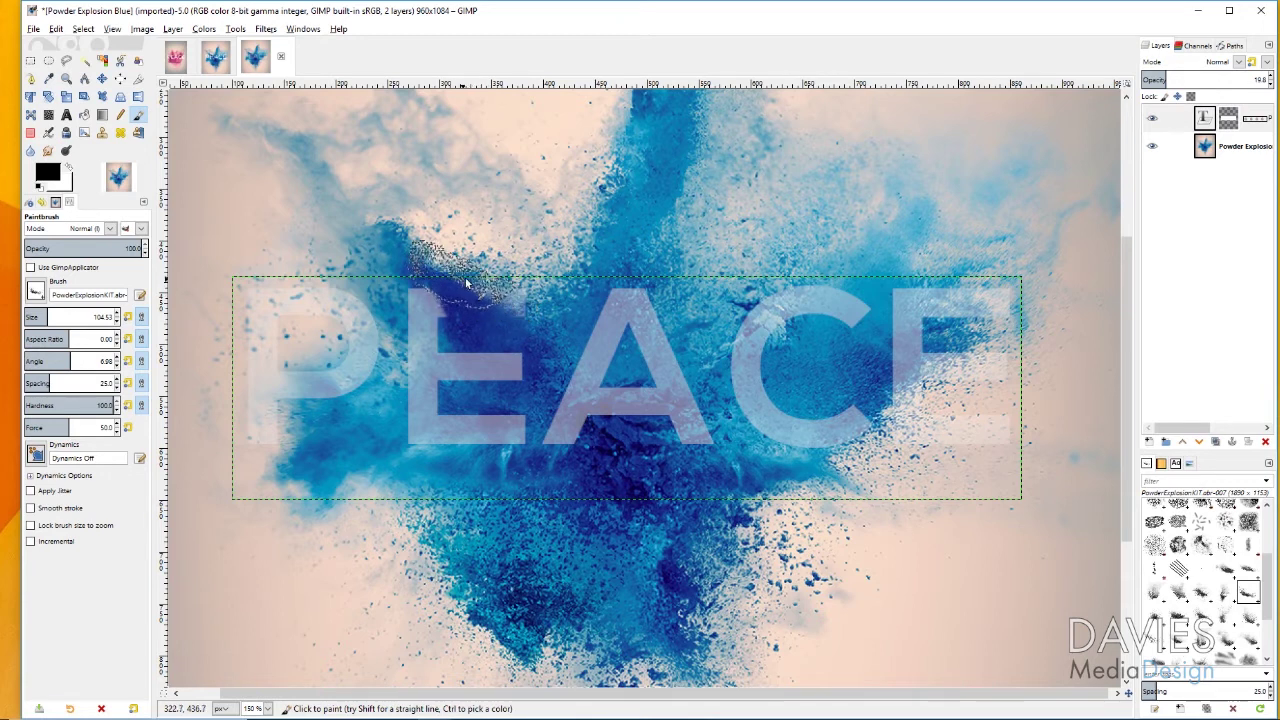
pyautogui.press('[')
pyautogui.press('[')
pyautogui.press('[')
pyautogui.press('[')
pyautogui.press('[')
pyautogui.press('[')
pyautogui.press('[')
pyautogui.press('[')
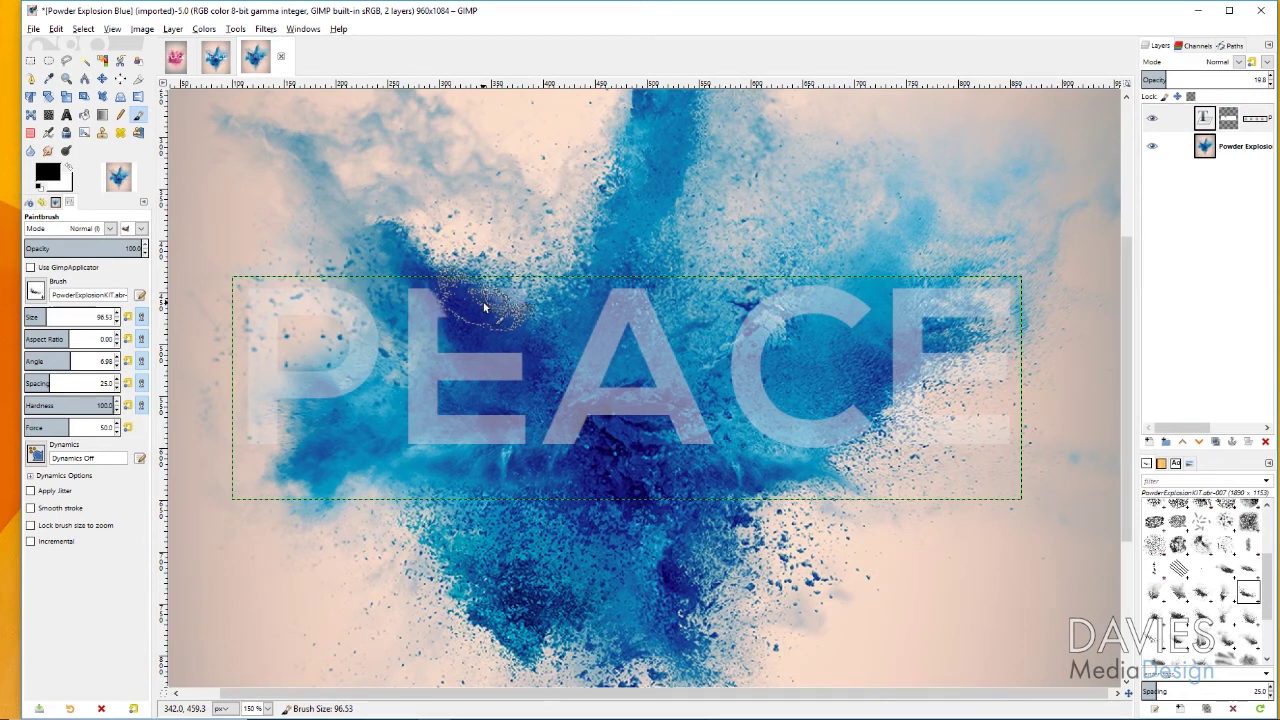
pyautogui.press('[')
pyautogui.press('[')
pyautogui.press('[')
pyautogui.press('[')
pyautogui.press('[')
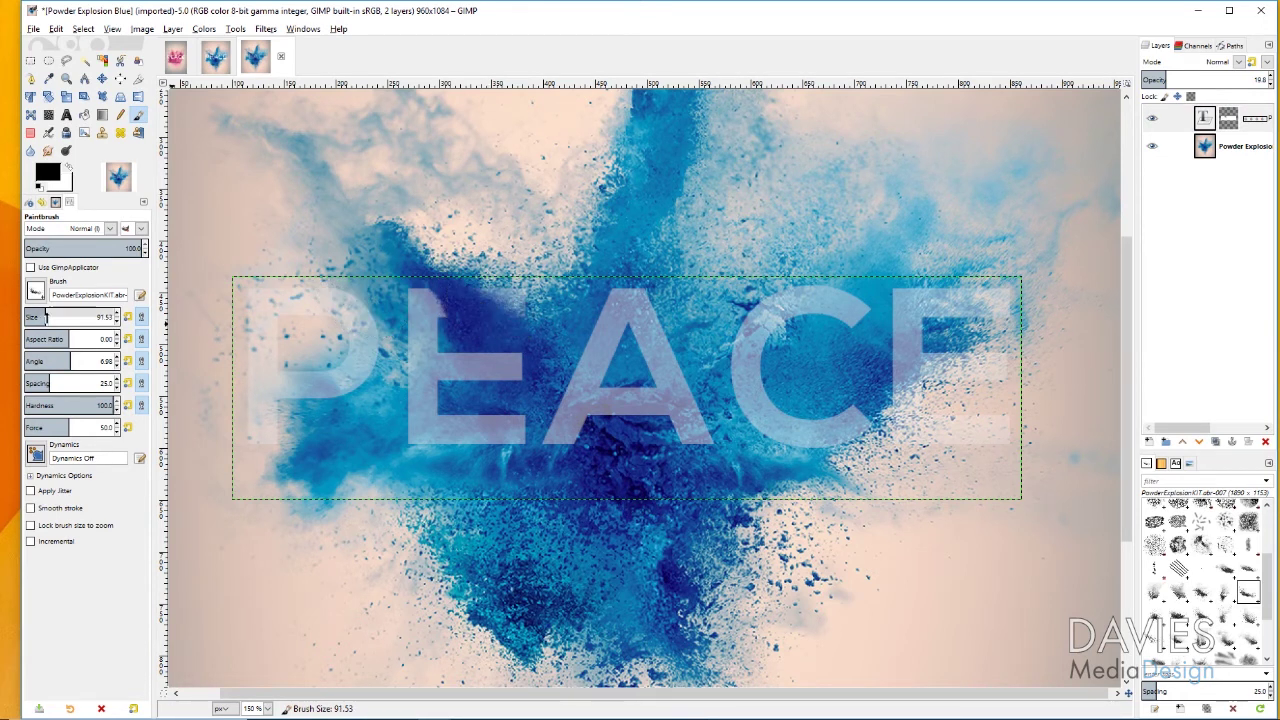
pyautogui.press('[')
pyautogui.press('[')
pyautogui.press('[')
pyautogui.press('[')
pyautogui.press('[')
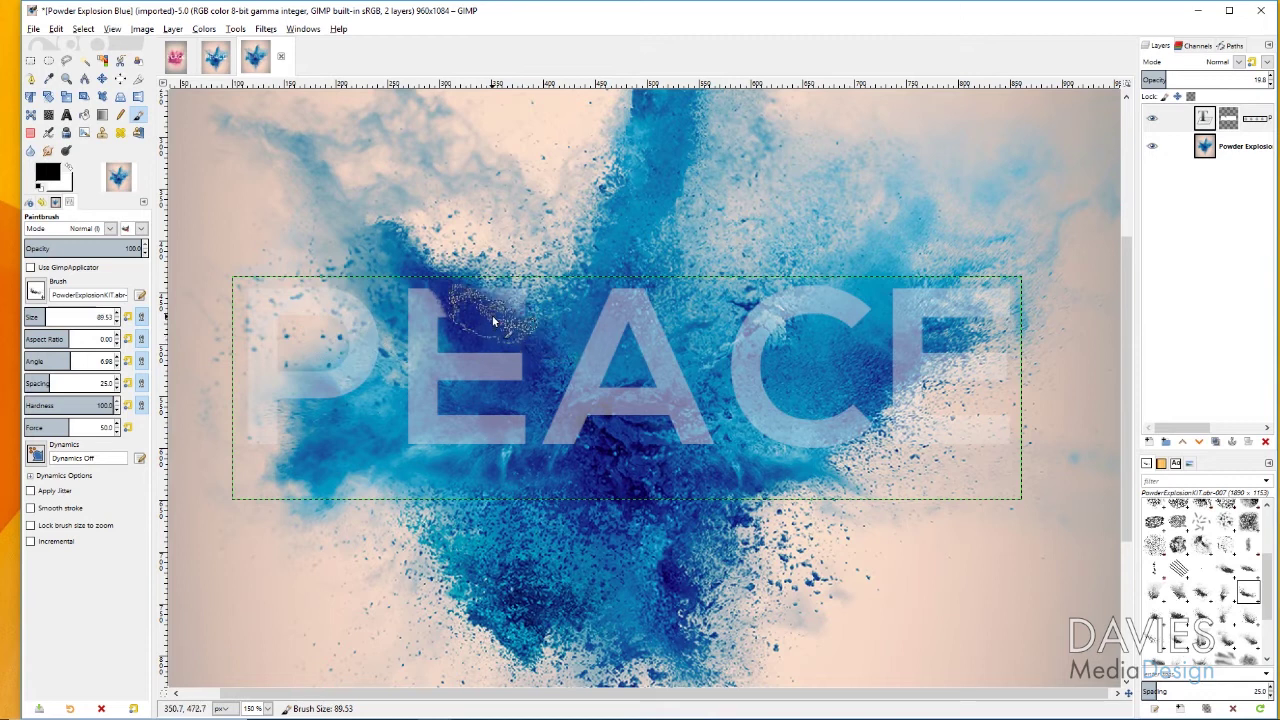
pyautogui.press('[')
pyautogui.press('[')
pyautogui.press('[')
pyautogui.press('[')
pyautogui.press('[')
pyautogui.press('[')
pyautogui.press('[')
pyautogui.press('[')
pyautogui.press('[')
pyautogui.press('[')
pyautogui.press('[')
pyautogui.press('[')
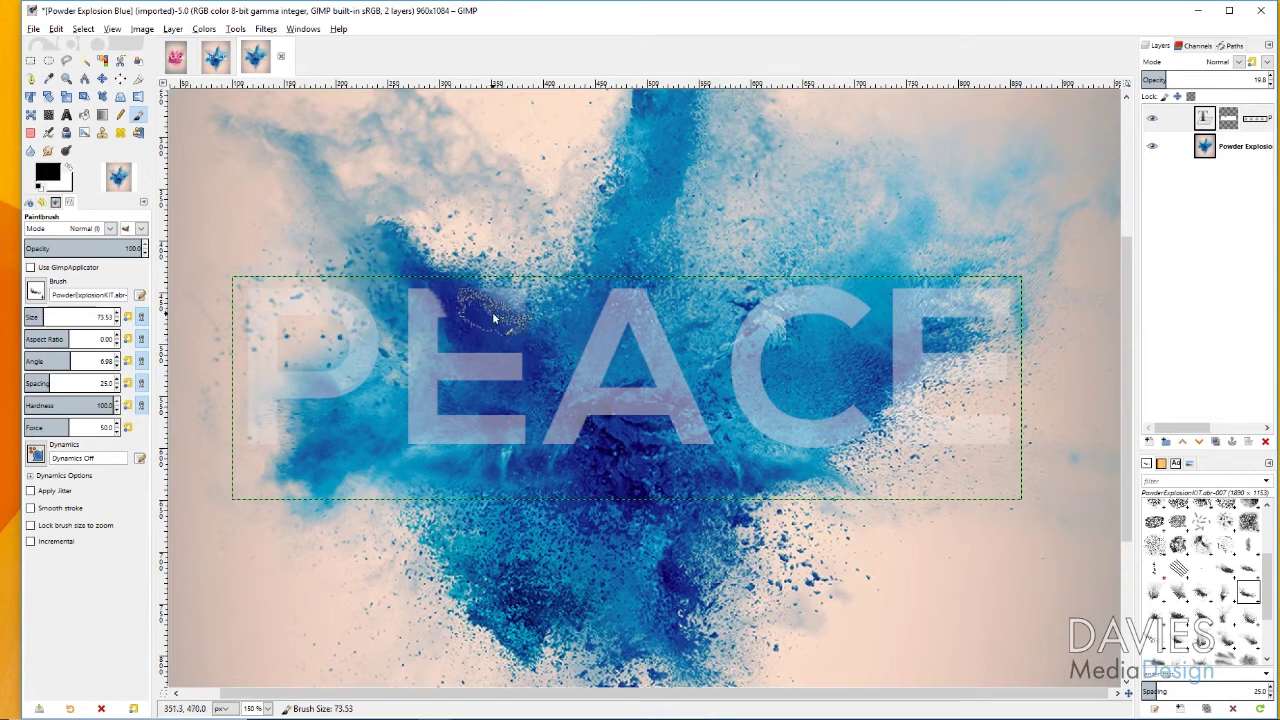
pyautogui.press('[')
pyautogui.press('[')
pyautogui.press('[')
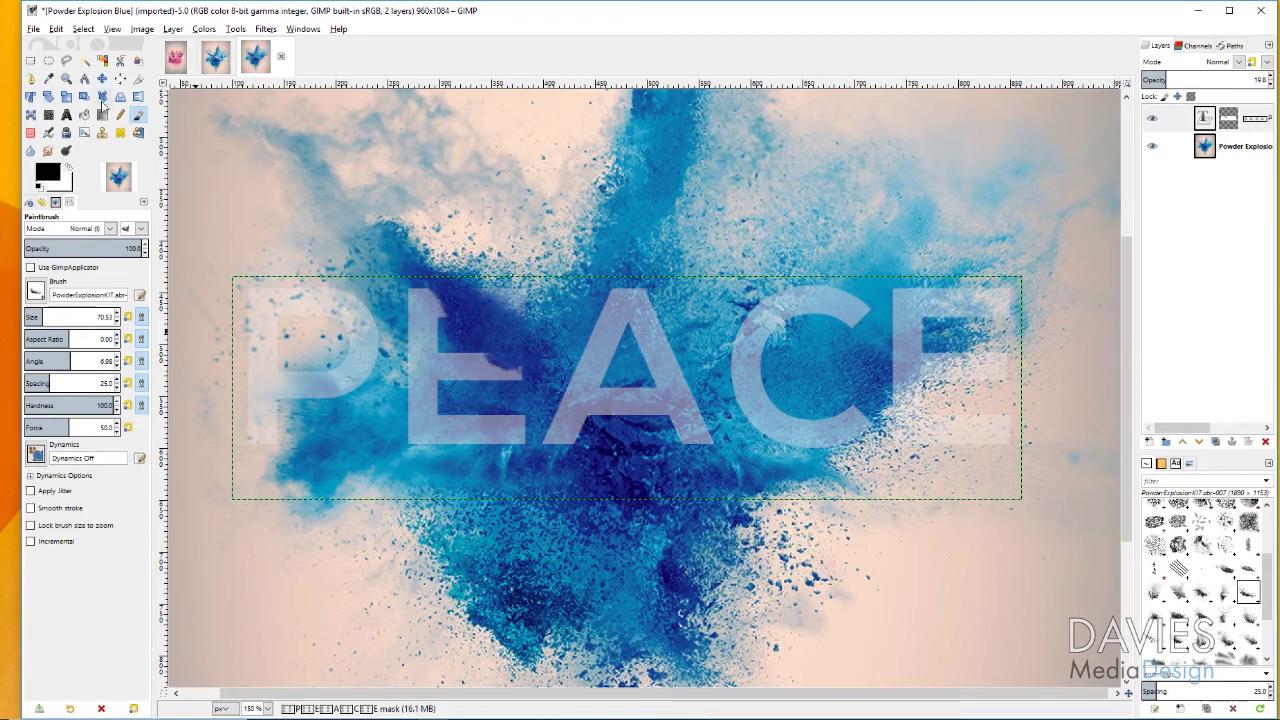
# Zoom in closely on the PEACE lettering
pyautogui.click(66, 80)
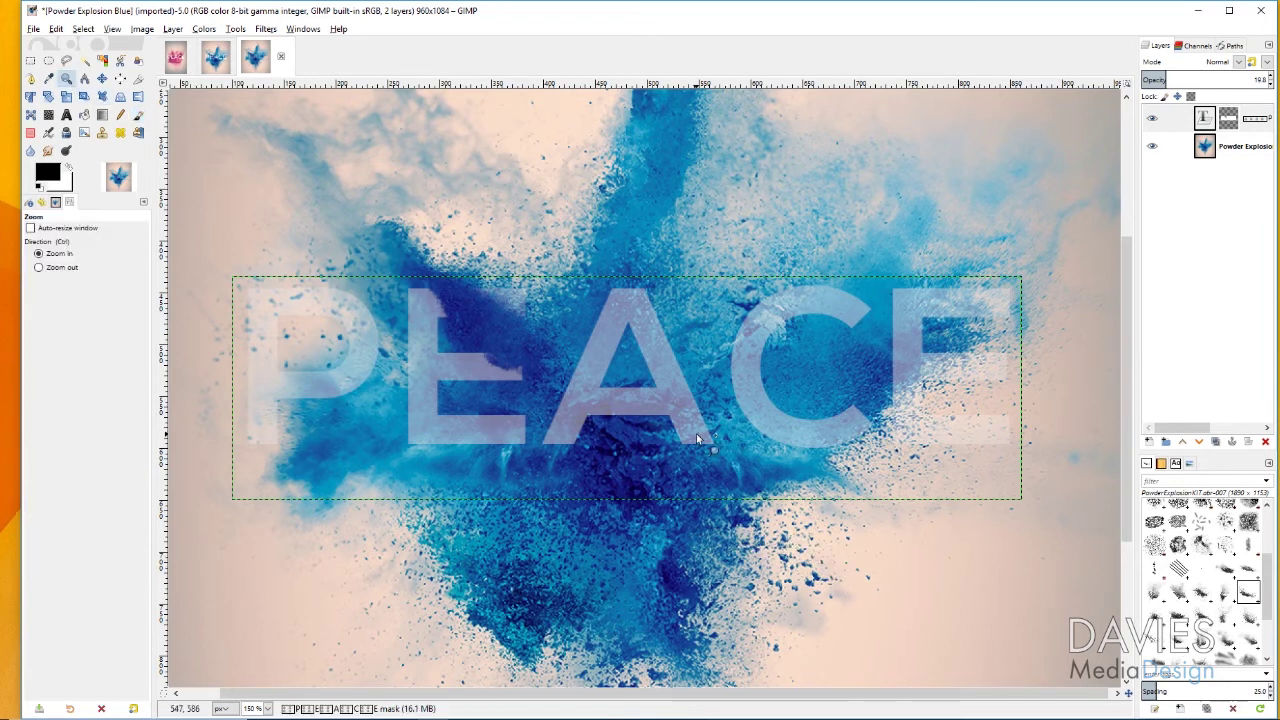
pyautogui.click(622, 434)
pyautogui.click(604, 408)
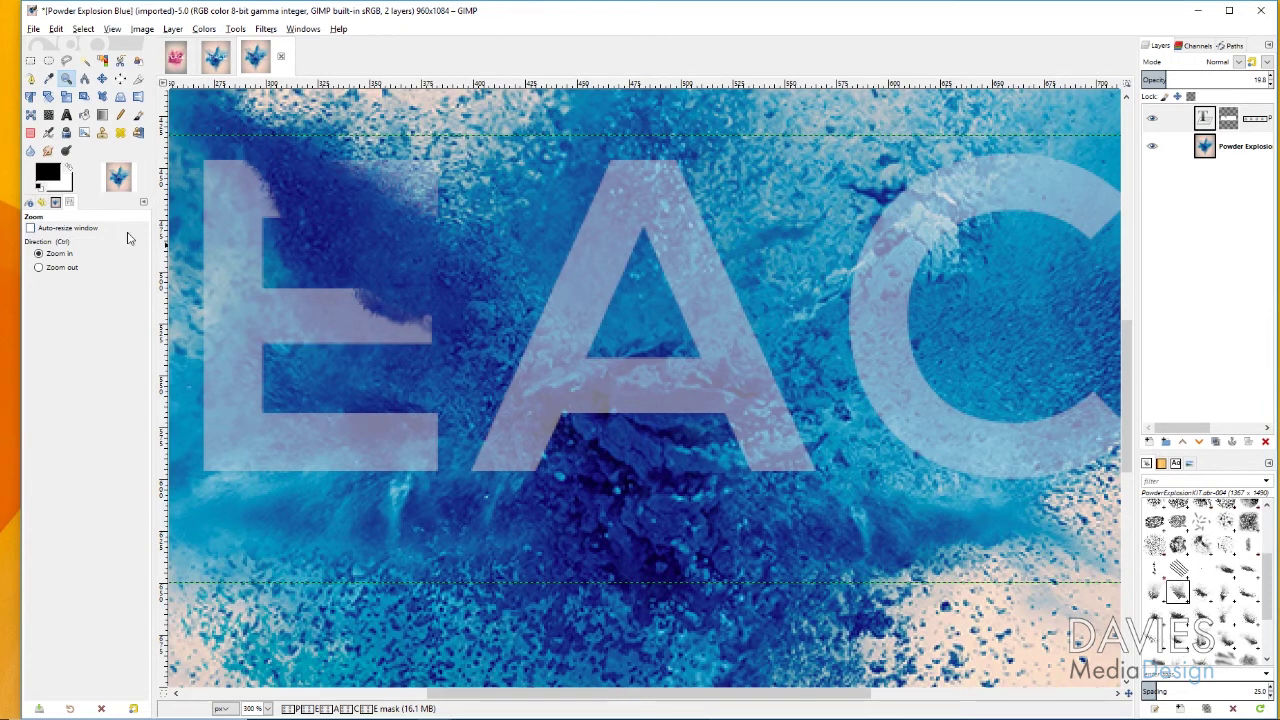
# With a smaller, rotated powder brush, erode the A's bottom and the area left of its crossbar
pyautogui.click(137, 117)
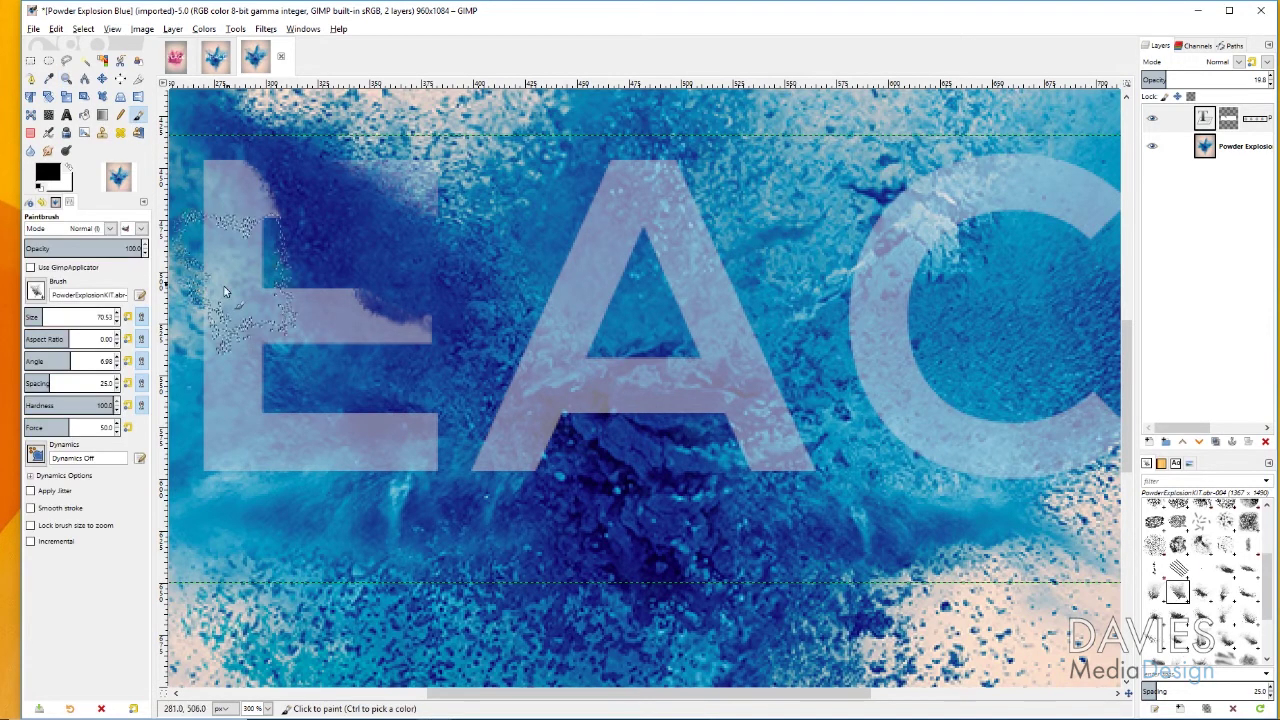
pyautogui.press('[')
pyautogui.press('[')
pyautogui.press('[')
pyautogui.press('[')
pyautogui.press('[')
pyautogui.press('[')
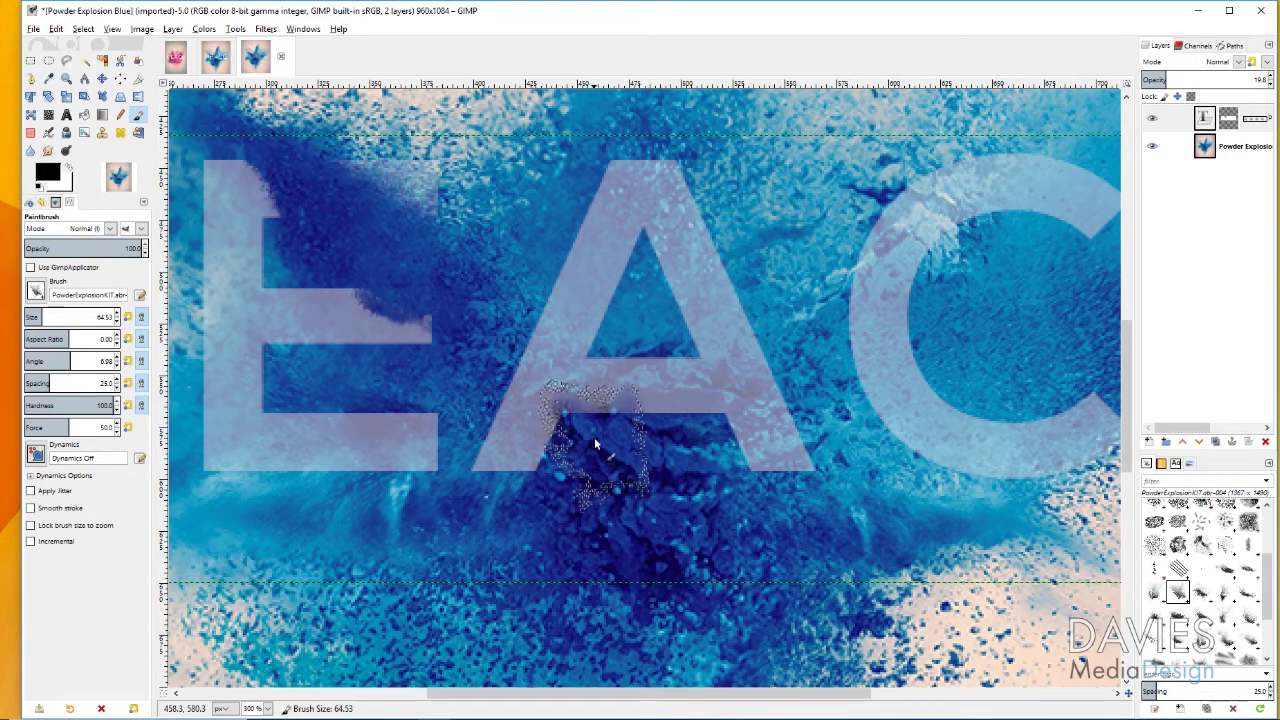
pyautogui.moveTo(603, 445)
pyautogui.mouseDown()
pyautogui.moveTo(633, 437)
pyautogui.moveTo(648, 450)
pyautogui.moveTo(603, 439)
pyautogui.moveTo(579, 456)
pyautogui.moveTo(560, 450)
pyautogui.moveTo(590, 440)
pyautogui.moveTo(620, 520)
pyautogui.moveTo(634, 486)
pyautogui.moveTo(606, 471)
pyautogui.mouseUp()
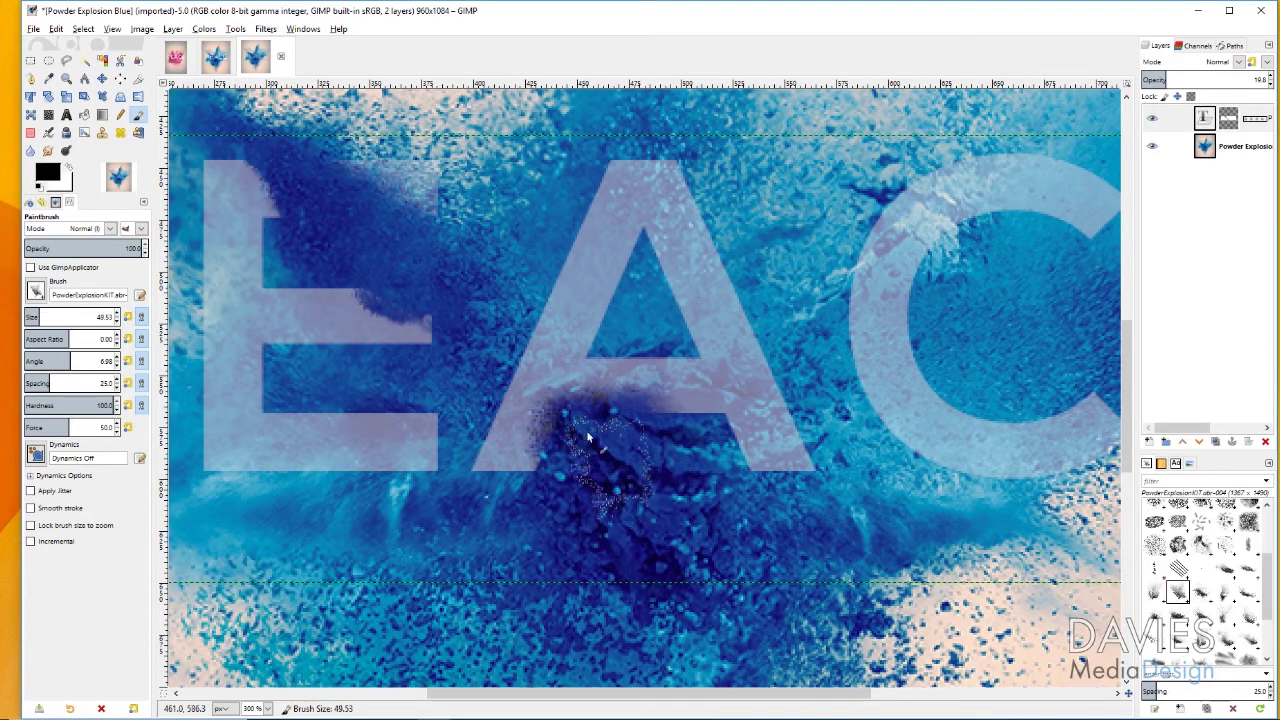
pyautogui.press('[')
pyautogui.moveTo(70, 361); pyautogui.dragTo(67, 362)
pyautogui.moveTo(652, 435)
pyautogui.mouseDown()
pyautogui.moveTo(545, 432)
pyautogui.moveTo(569, 444)
pyautogui.moveTo(587, 427)
pyautogui.mouseUp()
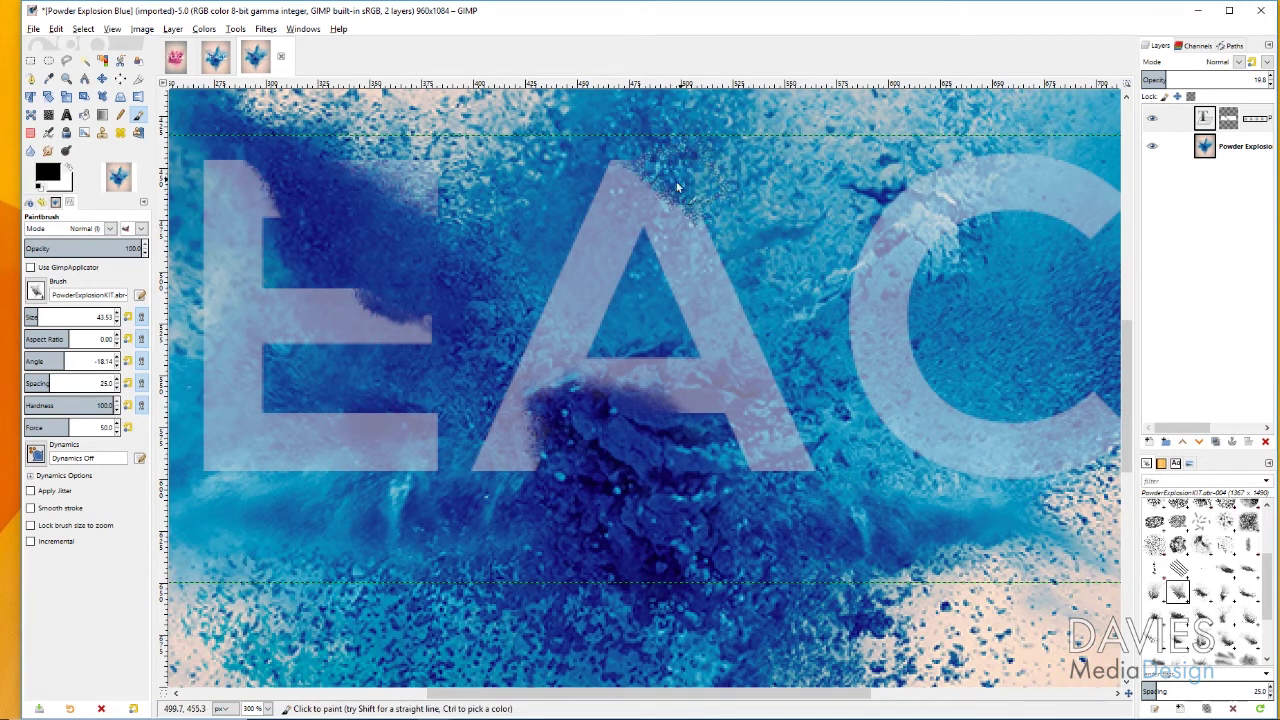
# Shrink the brush slightly, then erode the A's top and dab powder along the C's top-left curve
pyautogui.press('[')
pyautogui.press('[')
pyautogui.press('[')
pyautogui.press('[')
pyautogui.press('[')
pyautogui.press('[')
pyautogui.press('[')
pyautogui.press('[')
pyautogui.press('[')
pyautogui.press('[')
pyautogui.press('[')
pyautogui.press('[')
pyautogui.press('[')
pyautogui.press('[')
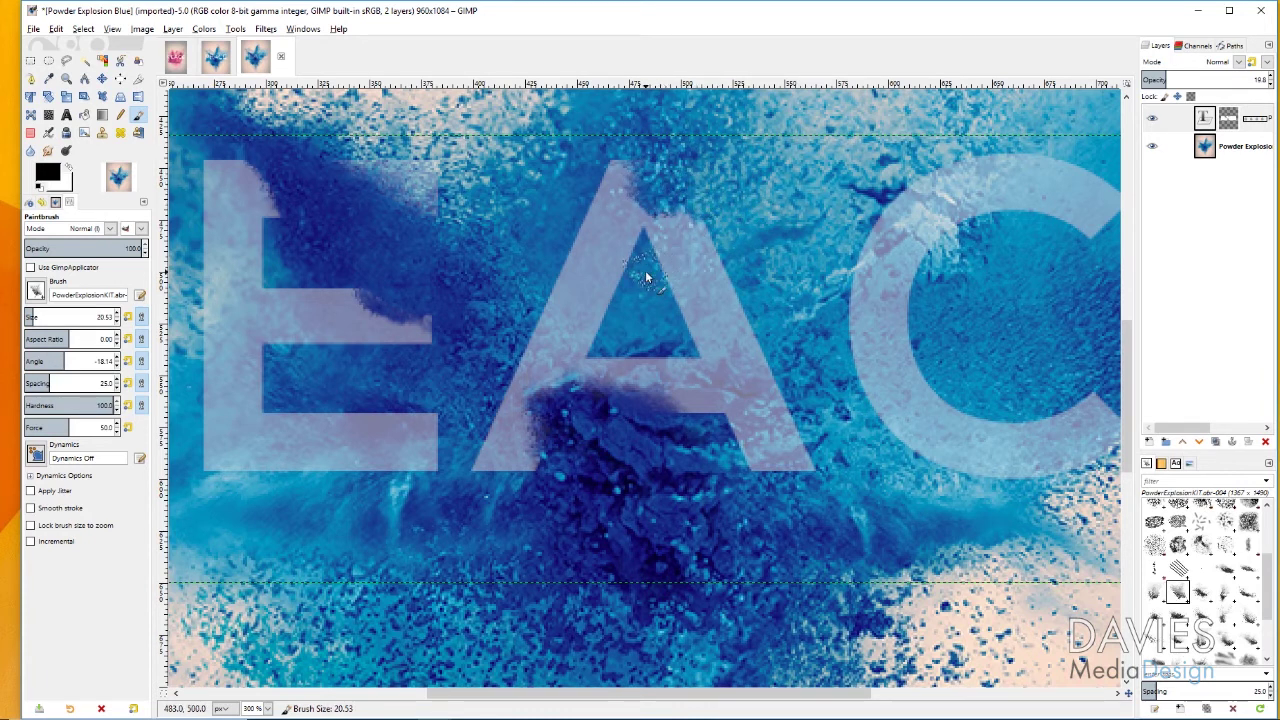
pyautogui.moveTo(646, 277)
pyautogui.mouseDown()
pyautogui.moveTo(640, 238)
pyautogui.moveTo(662, 236)
pyautogui.moveTo(654, 214)
pyautogui.moveTo(648, 250)
pyautogui.moveTo(659, 247)
pyautogui.mouseUp()
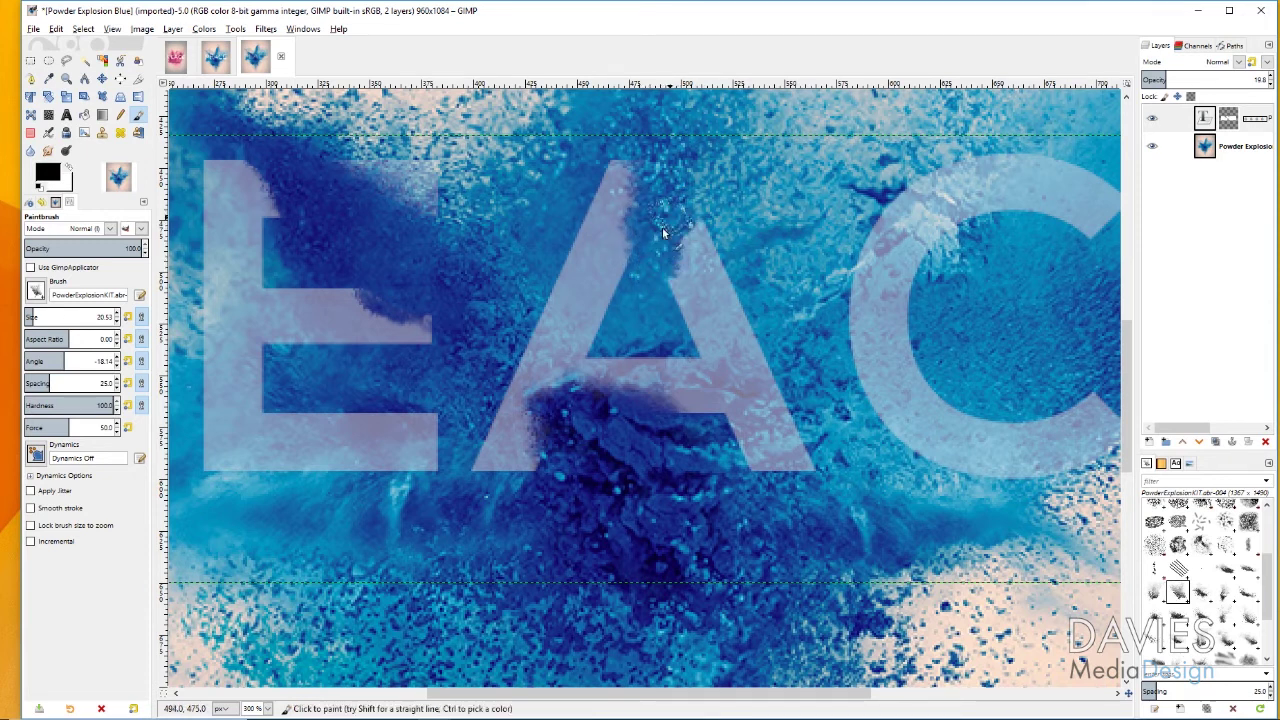
pyautogui.scroll(3, 807, 454)
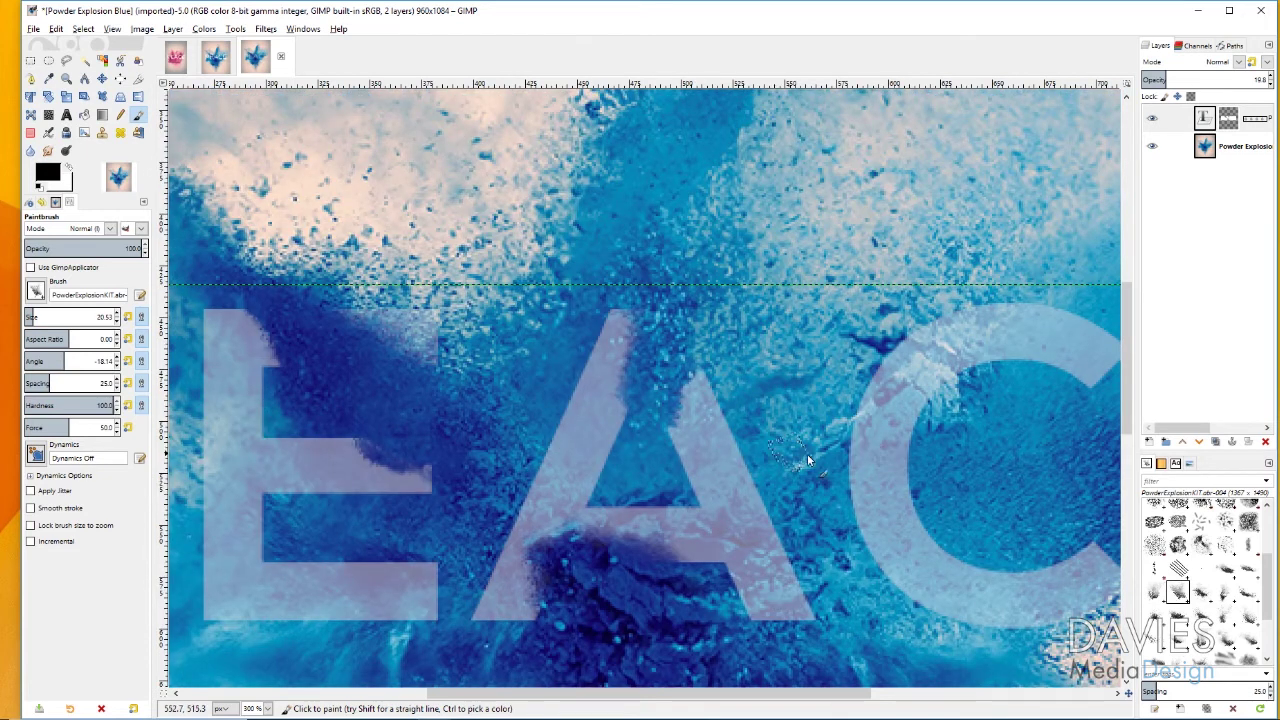
pyautogui.moveTo(901, 360); pyautogui.dragTo(947, 418)
pyautogui.moveTo(951, 401)
pyautogui.mouseDown()
pyautogui.moveTo(945, 385)
pyautogui.moveTo(960, 390)
pyautogui.moveTo(928, 388)
pyautogui.moveTo(928, 372)
pyautogui.moveTo(912, 380)
pyautogui.moveTo(950, 380)
pyautogui.moveTo(980, 418)
pyautogui.mouseUp()
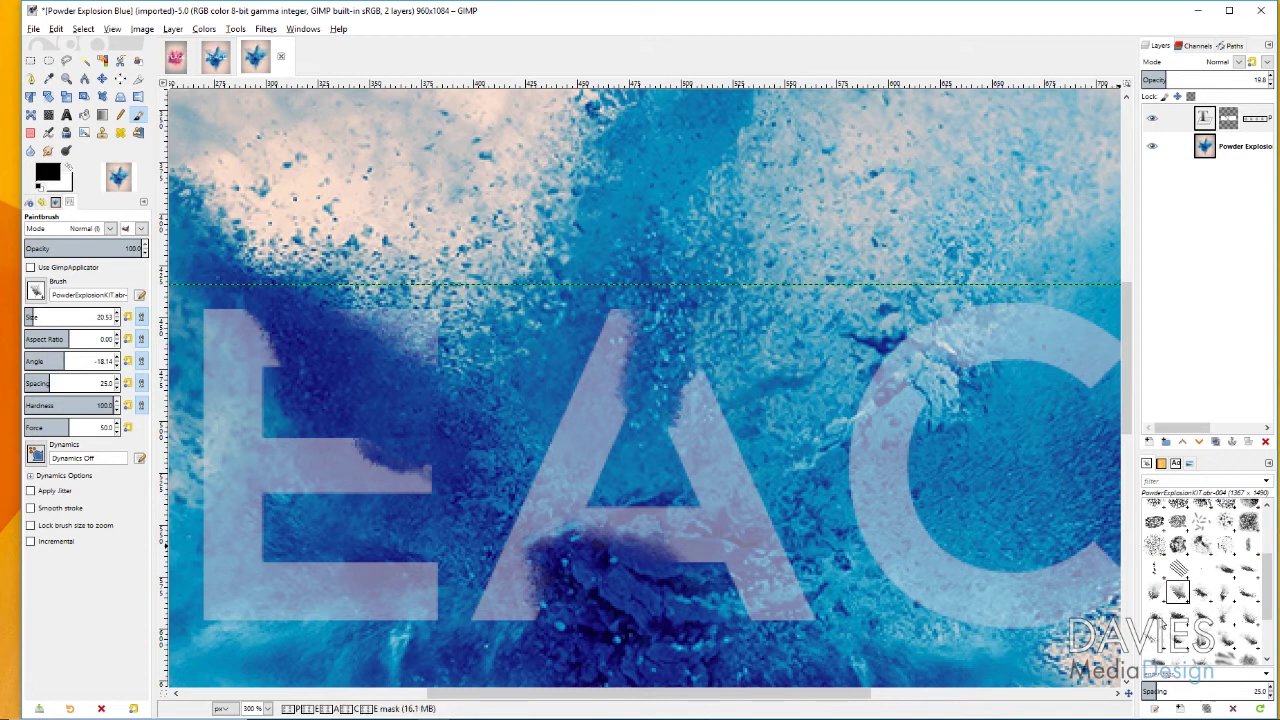
# Pick powder brush 008 at a much smaller size and erode the E's lower bar
pyautogui.click(1155, 615)
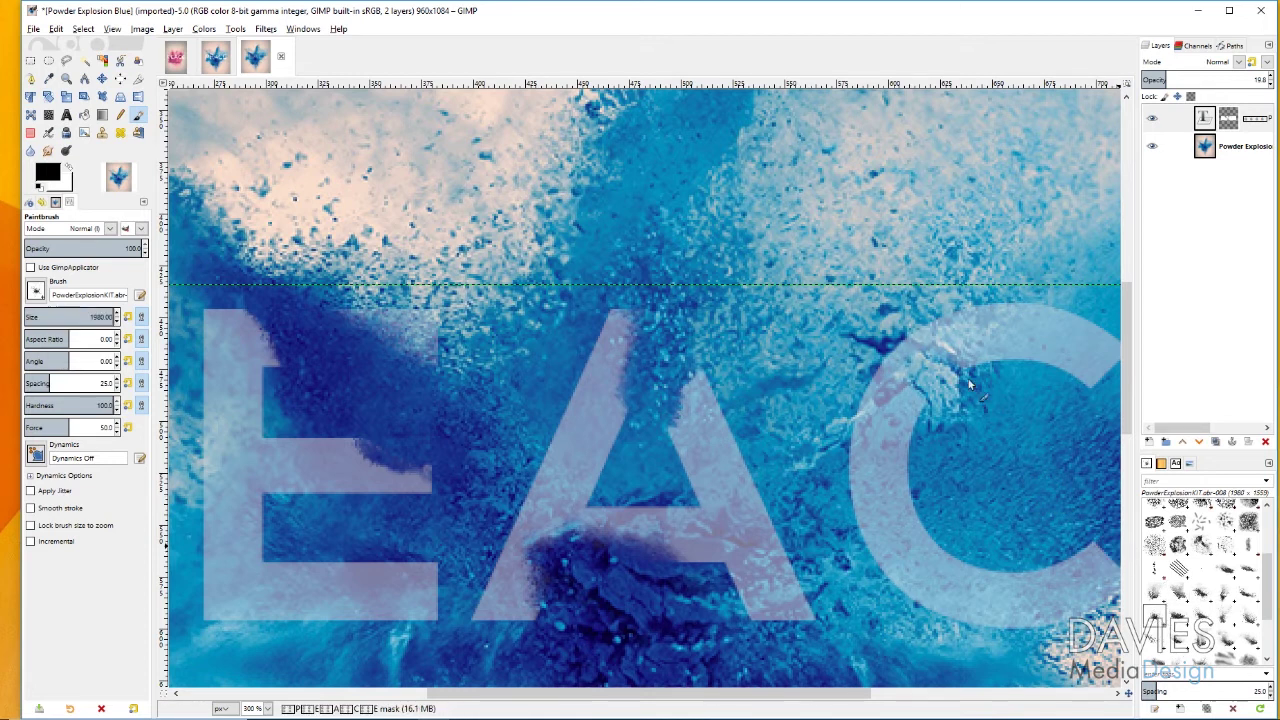
pyautogui.moveTo(112, 317); pyautogui.dragTo(40, 317)
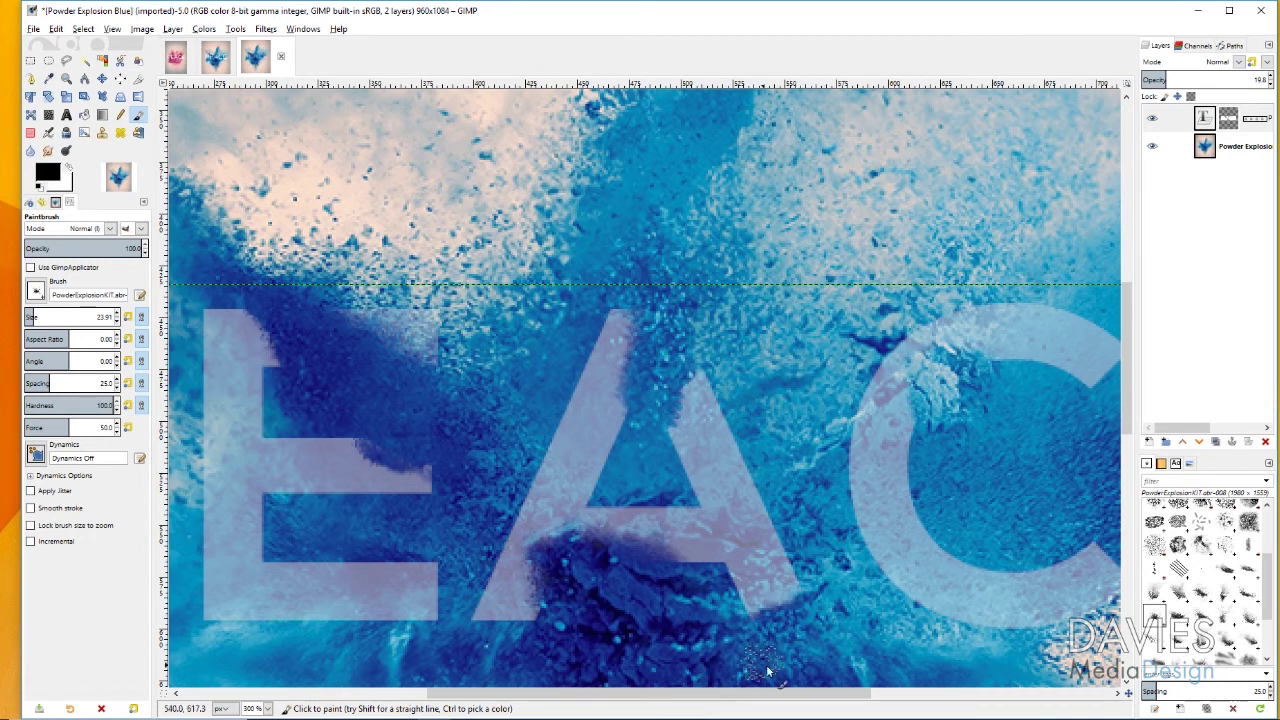
pyautogui.moveTo(791, 694); pyautogui.dragTo(635, 700)
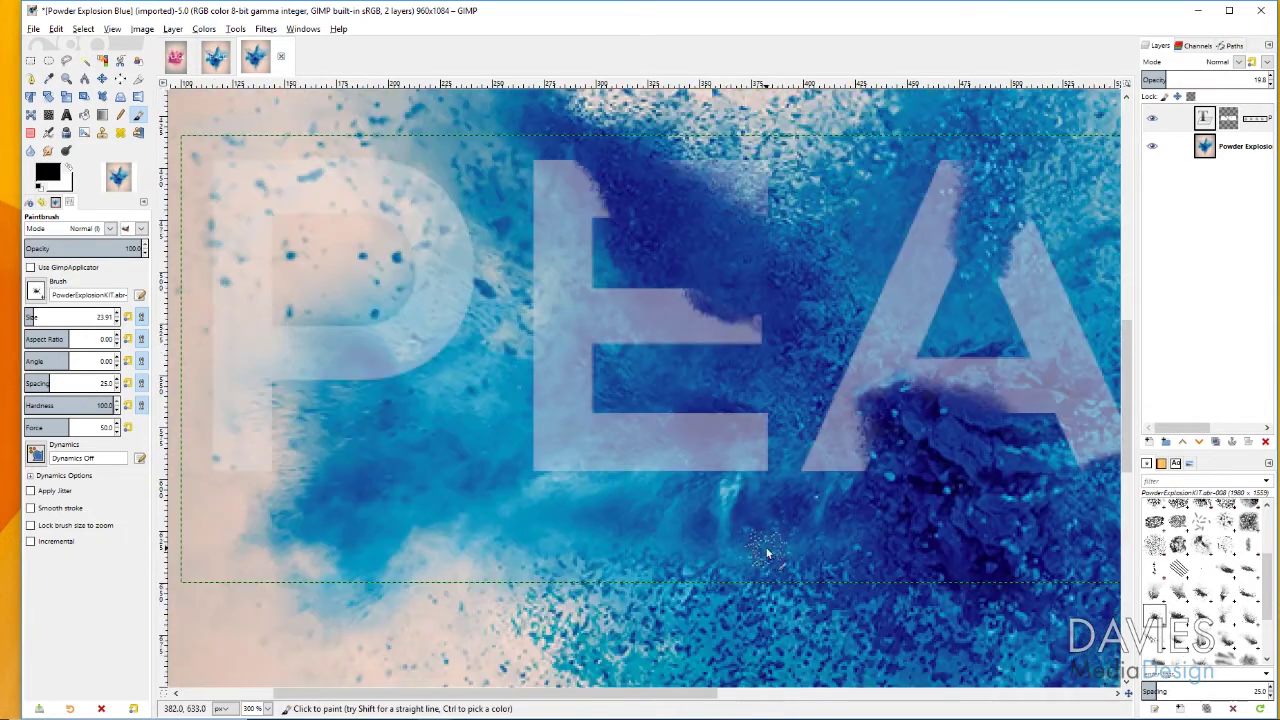
pyautogui.moveTo(700, 410)
pyautogui.mouseDown()
pyautogui.moveTo(689, 417)
pyautogui.moveTo(734, 423)
pyautogui.moveTo(733, 410)
pyautogui.mouseUp()
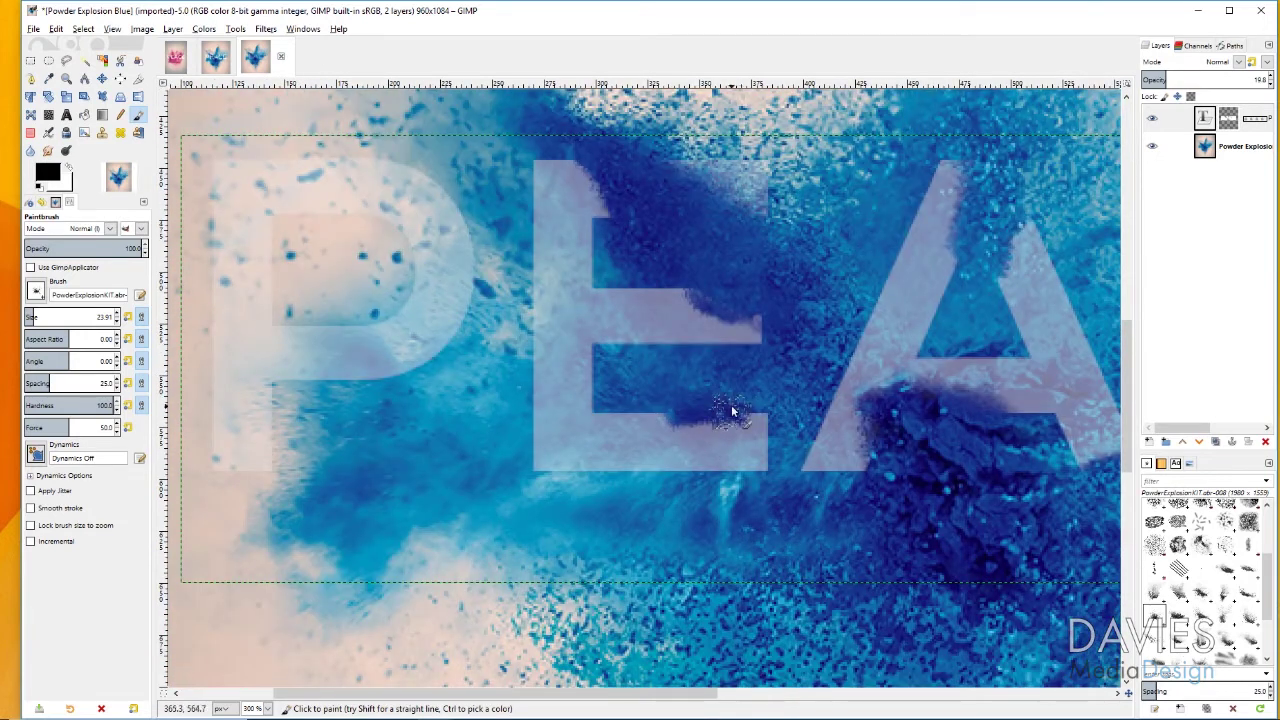
pyautogui.scroll(3, 707, 453)
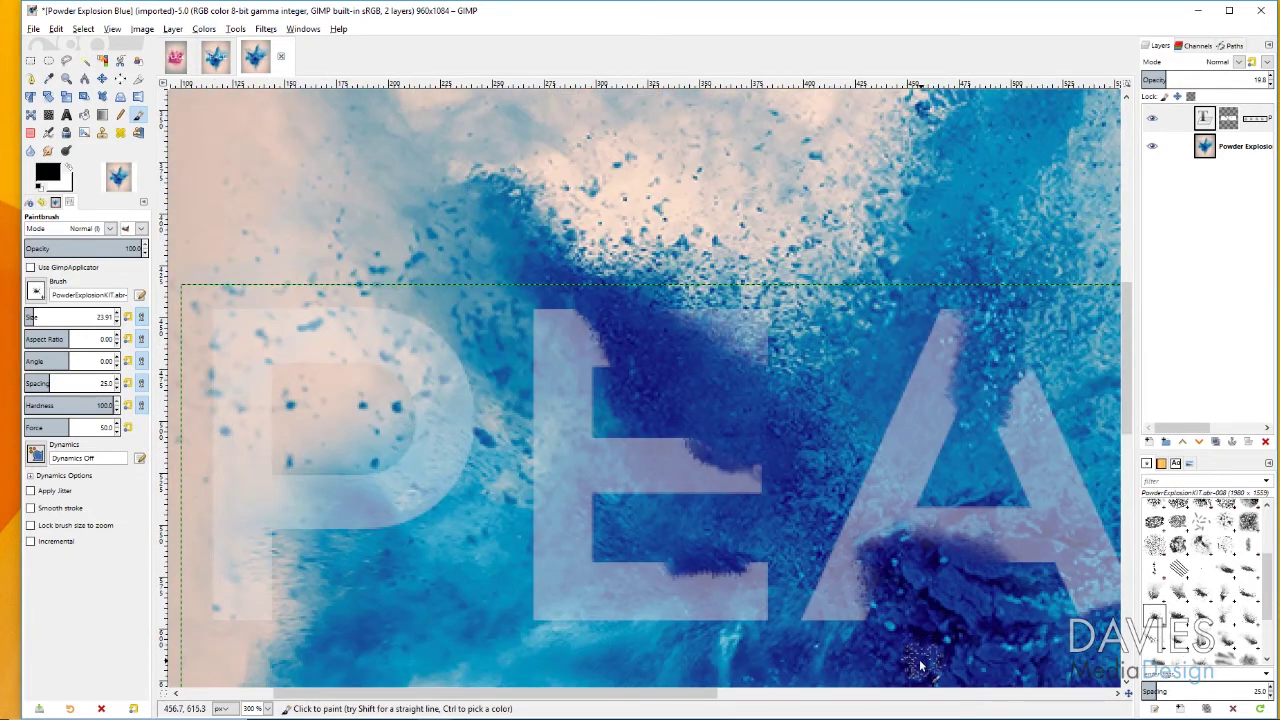
# Switch to powder brush 010, reduce its size, and splatter powder into the final E
pyautogui.click(1203, 619)
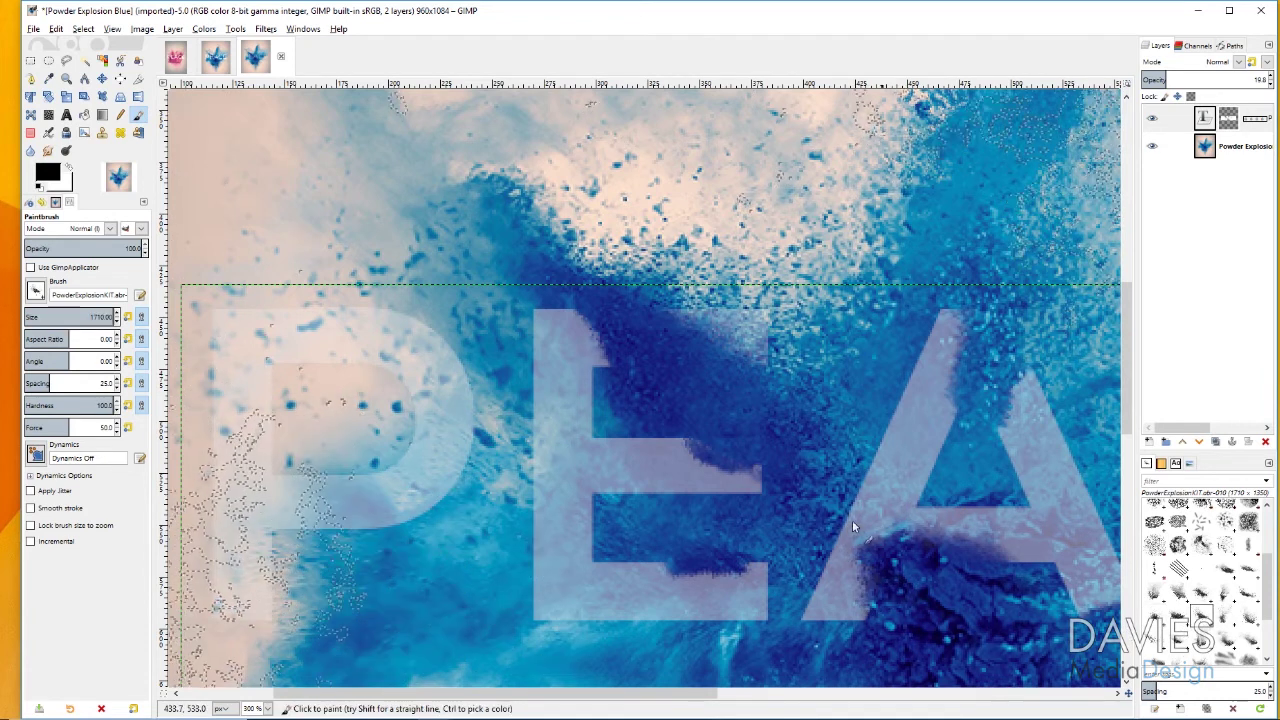
pyautogui.moveTo(91, 316); pyautogui.dragTo(48, 316)
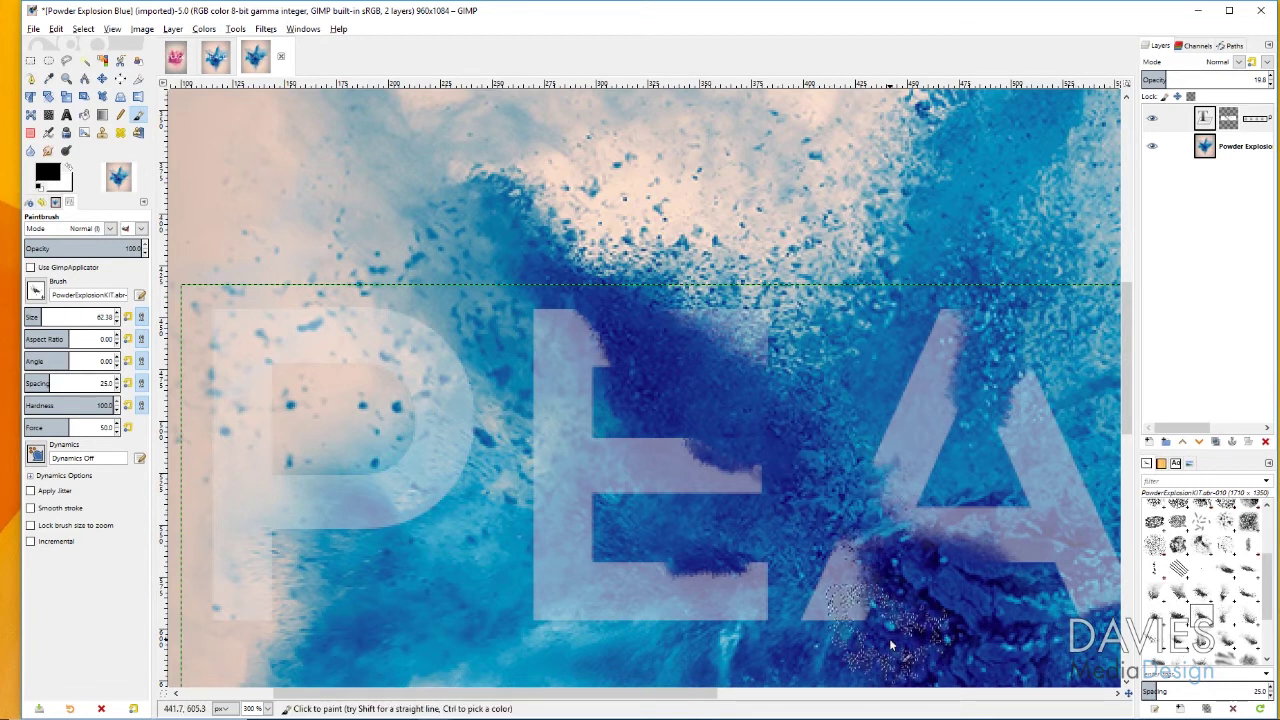
pyautogui.press('[')
pyautogui.press('[')
pyautogui.press('[')
pyautogui.press('[')
pyautogui.press('[')
pyautogui.press('[')
pyautogui.press('[')
pyautogui.press('[')
pyautogui.press('[')
pyautogui.press('[')
pyautogui.press('[')
pyautogui.press('[')
pyautogui.press('[')
pyautogui.press('[')
pyautogui.press('[')
pyautogui.press('[')
pyautogui.press('[')
pyautogui.press('[')
pyautogui.press('[')
pyautogui.press('[')
pyautogui.press('[')
pyautogui.press('[')
pyautogui.press('[')
pyautogui.press('[')
pyautogui.press('[')
pyautogui.press('[')
pyautogui.press('[')
pyautogui.press('[')
pyautogui.press('[')
pyautogui.press('[')
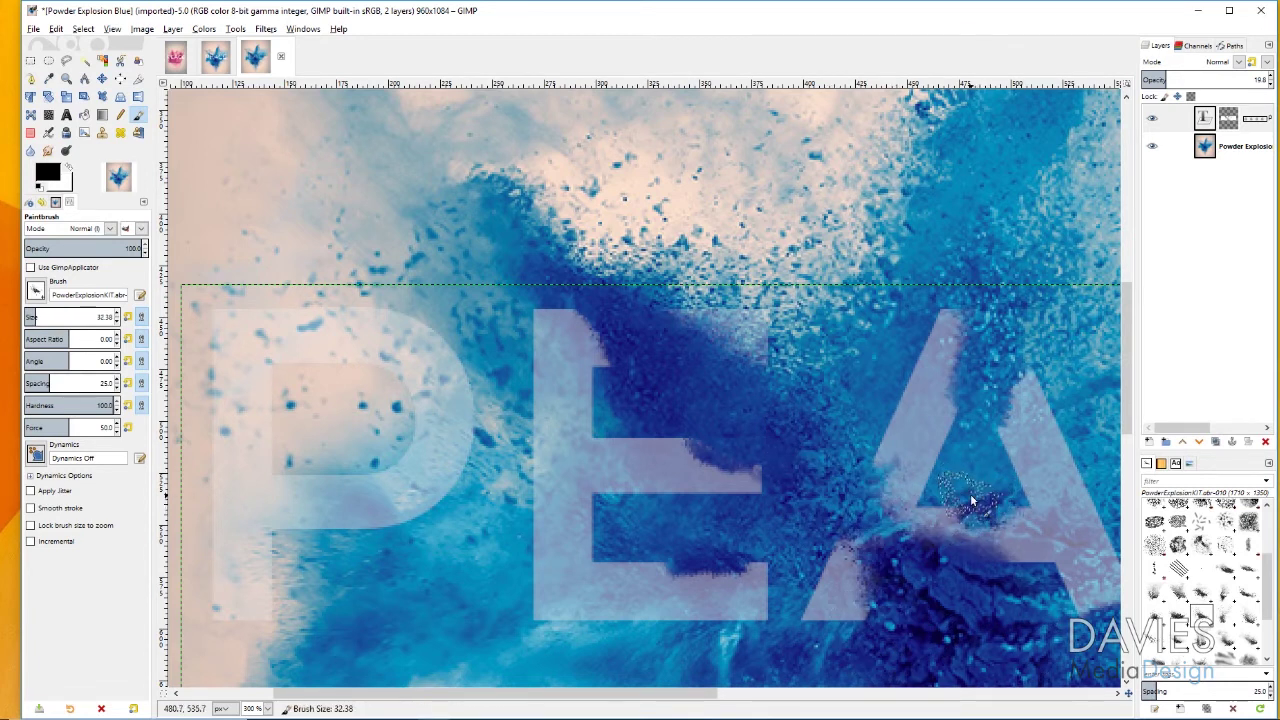
pyautogui.moveTo(722, 693); pyautogui.dragTo(970, 697)
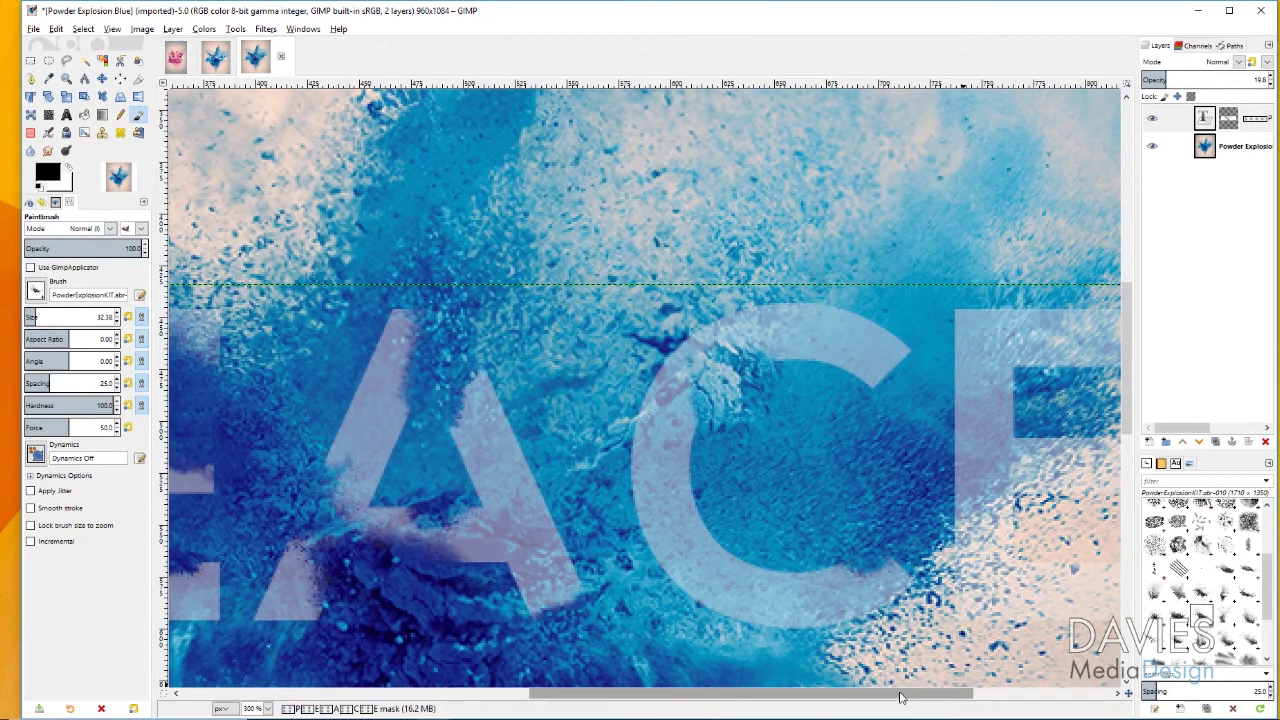
pyautogui.moveTo(900, 695); pyautogui.dragTo(946, 695)
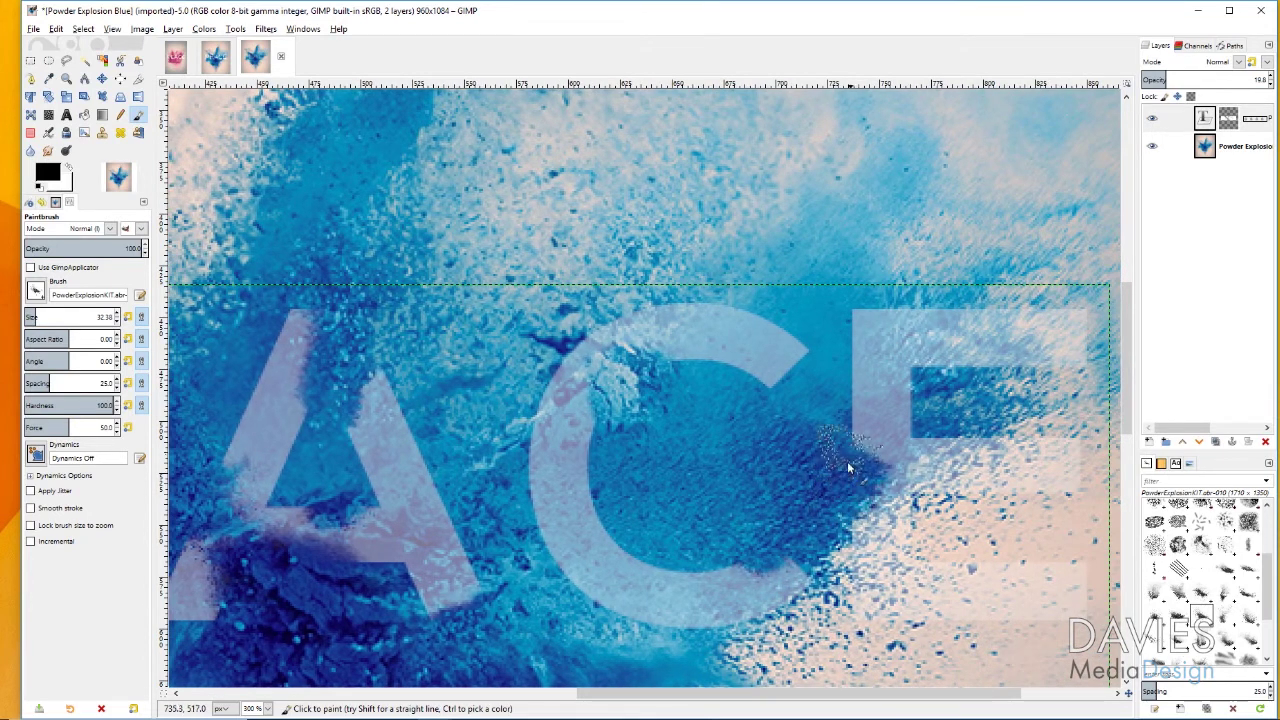
pyautogui.moveTo(935, 380)
pyautogui.mouseDown()
pyautogui.moveTo(1021, 415)
pyautogui.moveTo(1008, 476)
pyautogui.moveTo(1050, 430)
pyautogui.mouseUp()
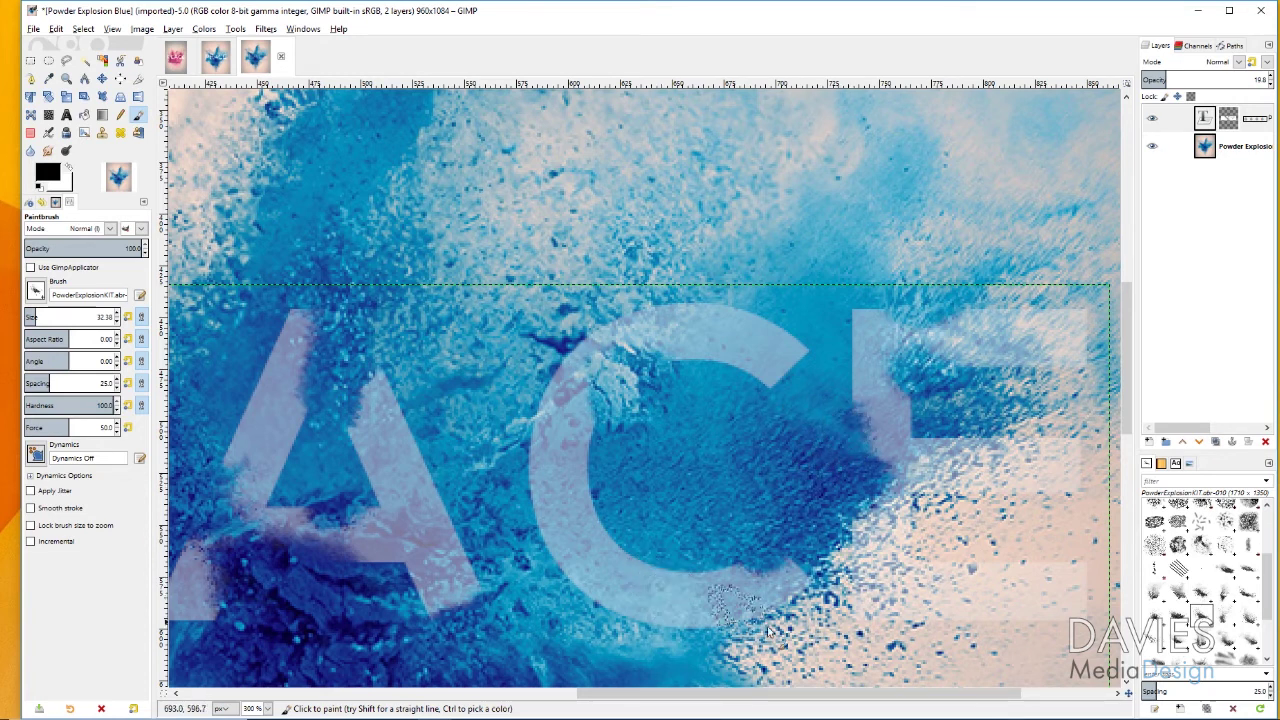
pyautogui.moveTo(755, 693); pyautogui.dragTo(647, 692)
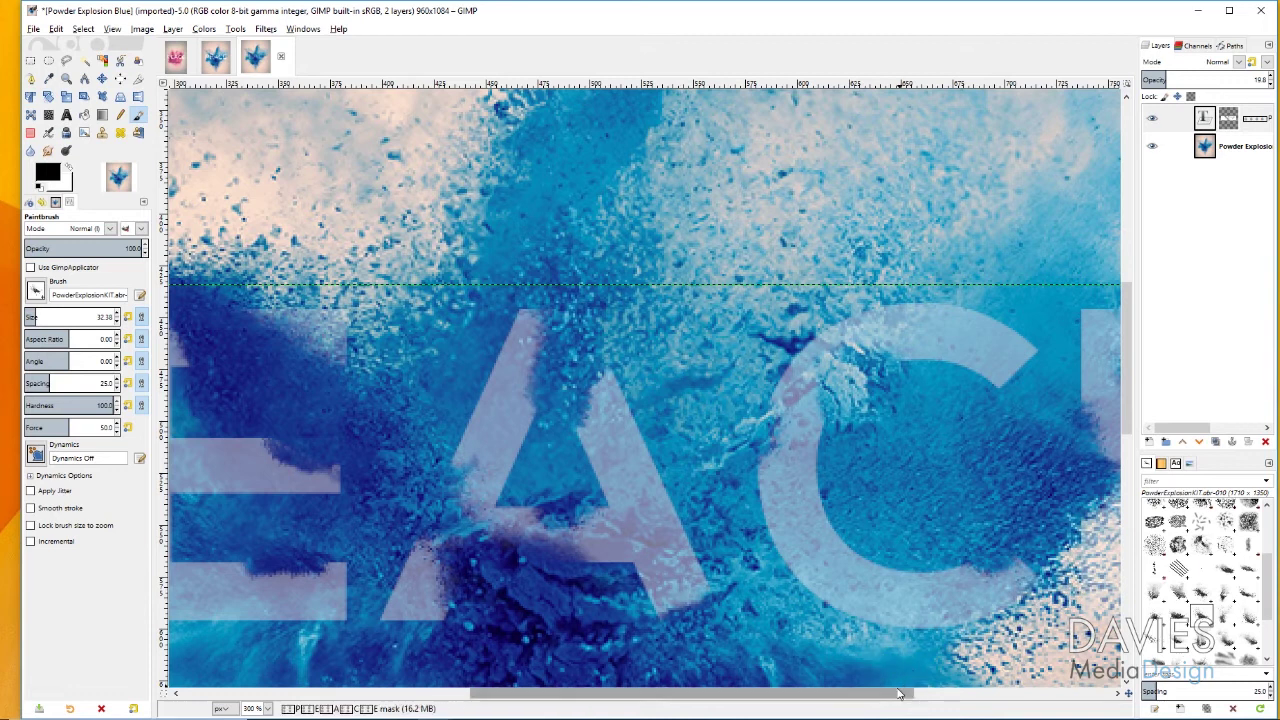
pyautogui.moveTo(880, 693); pyautogui.dragTo(705, 693)
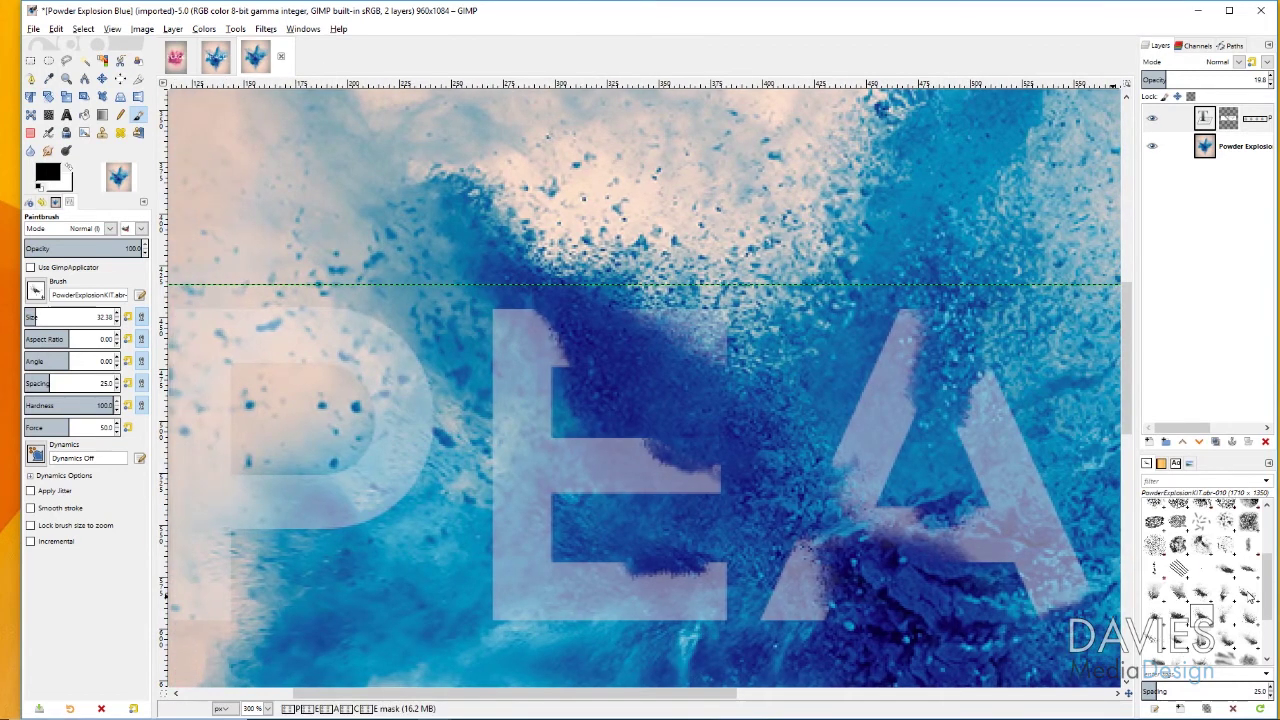
# Choose powder brush 002 with size about 9.86 and angle about -43°
pyautogui.click(1248, 570)
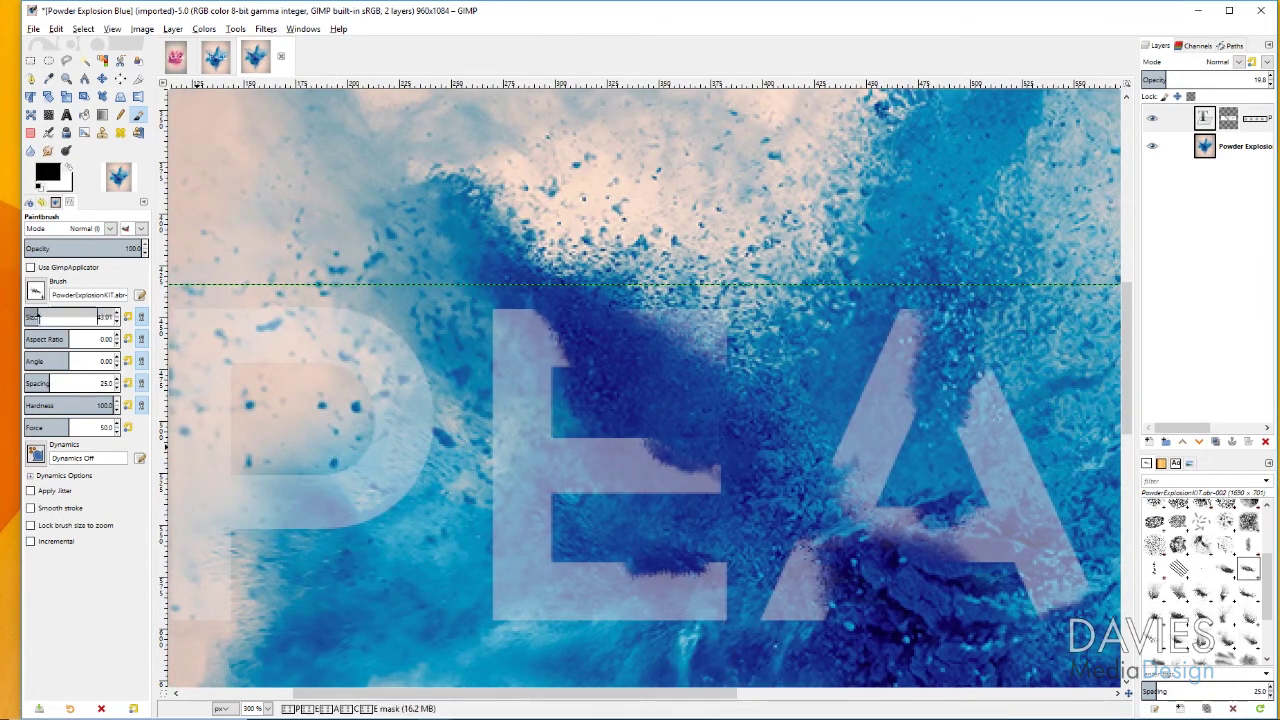
pyautogui.click(37, 316)
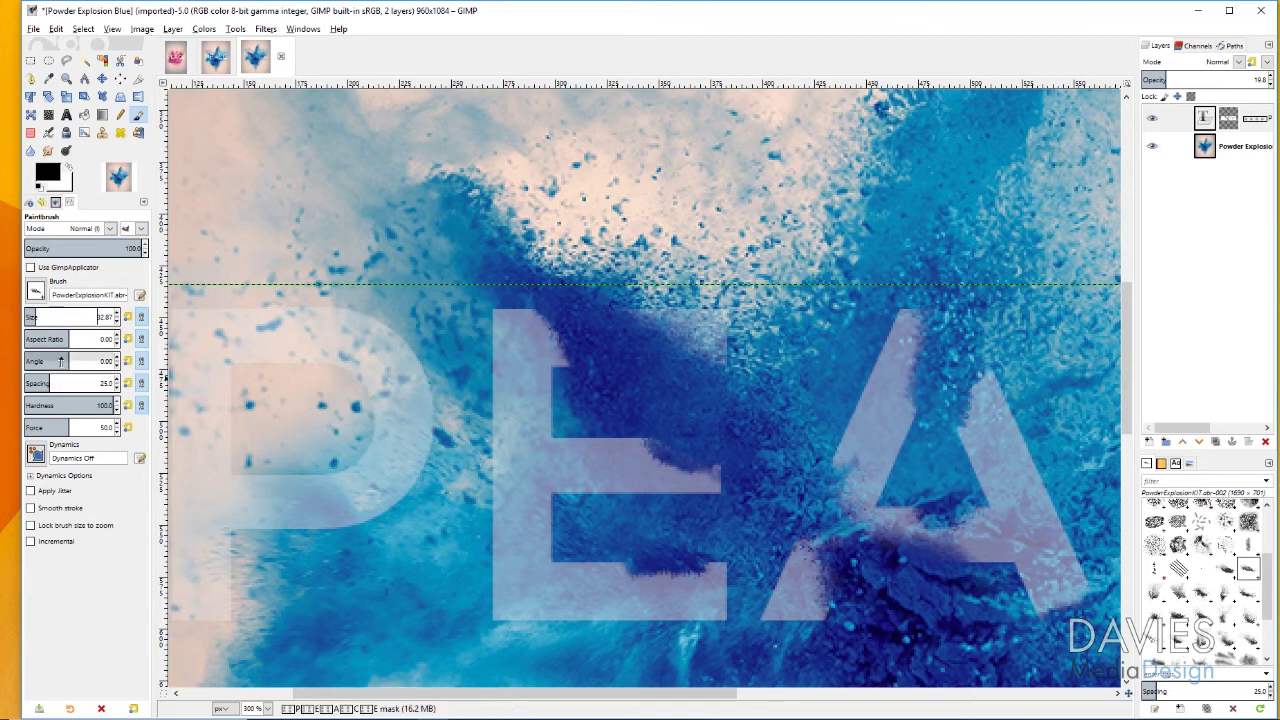
pyautogui.click(60, 362)
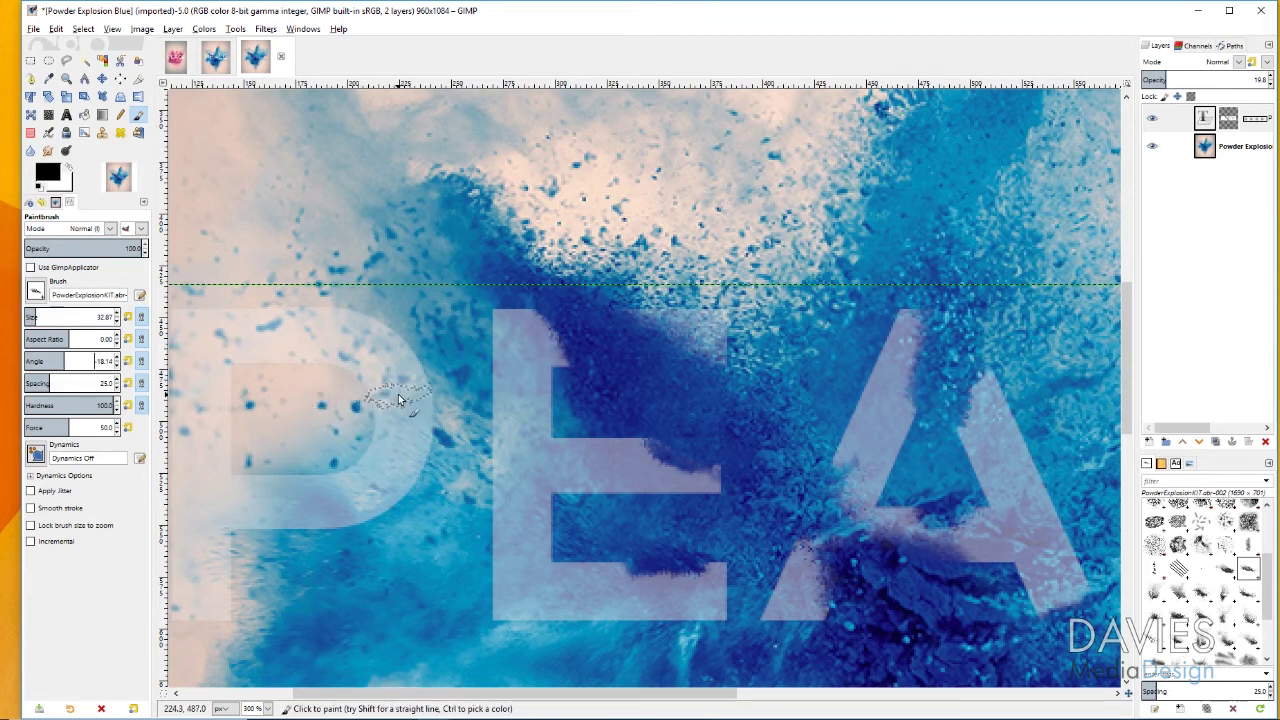
pyautogui.click(30, 316)
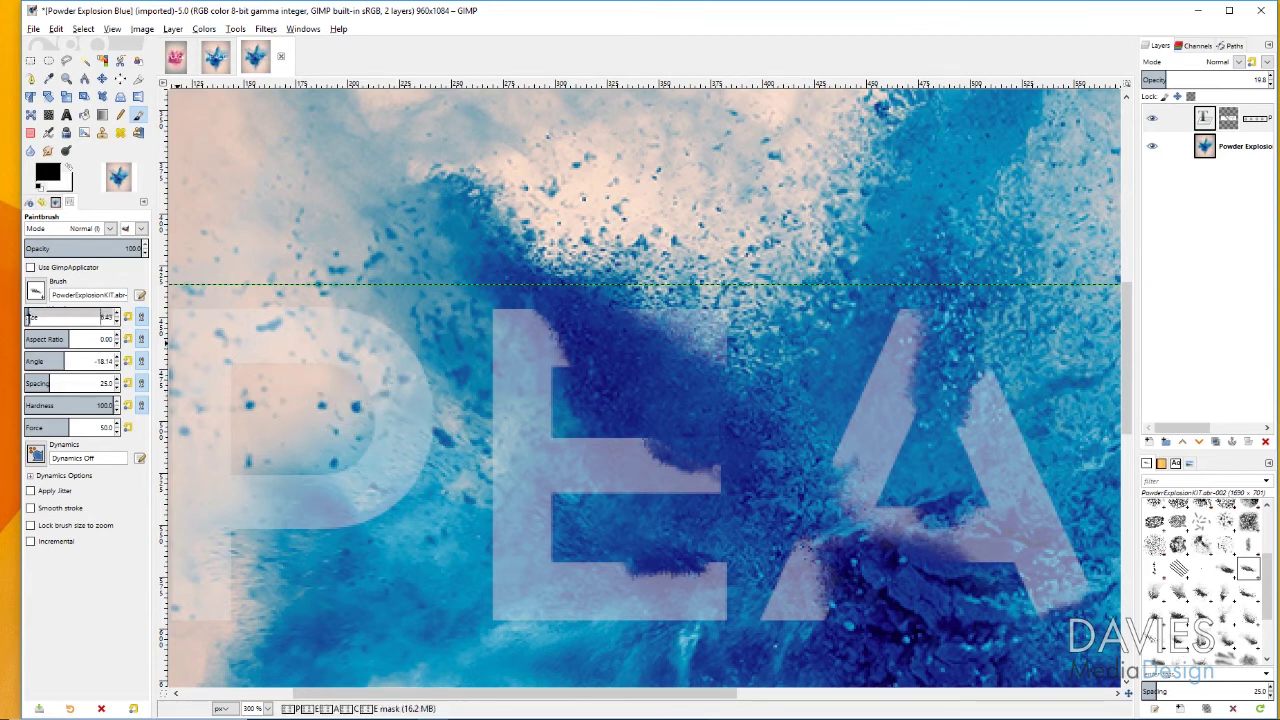
pyautogui.click(31, 316)
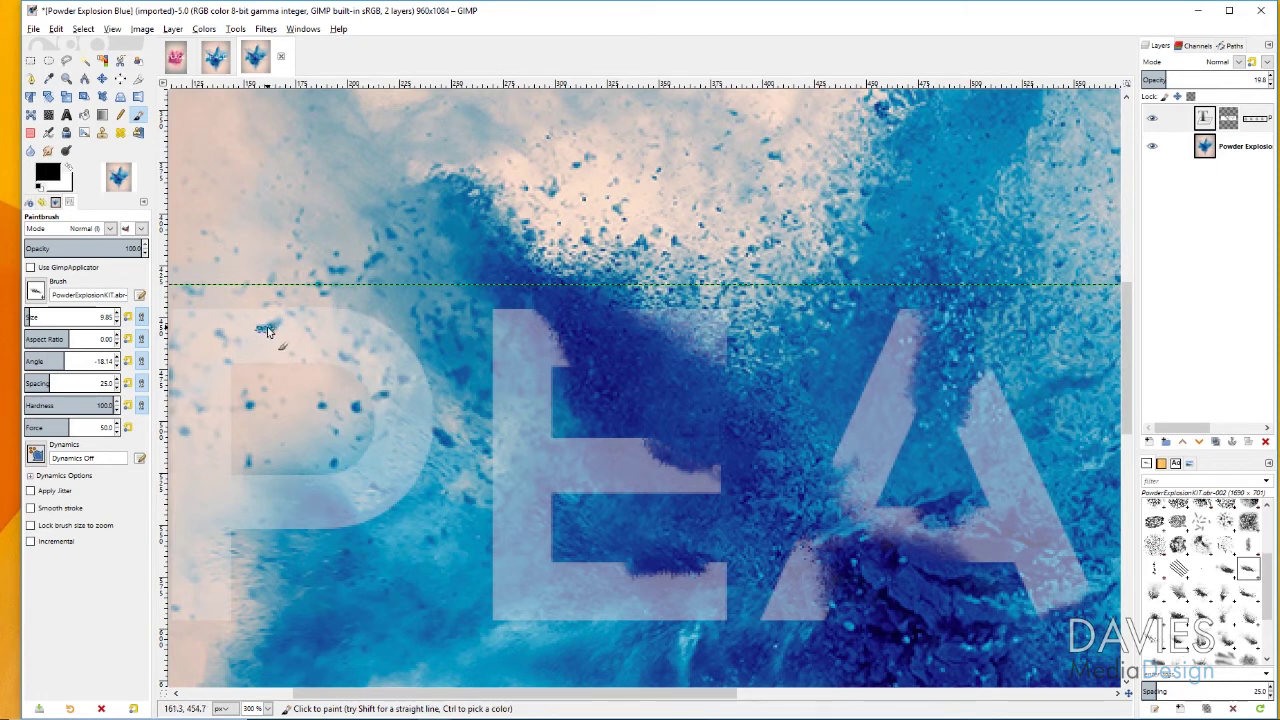
pyautogui.moveTo(72, 365); pyautogui.dragTo(65, 362)
pyautogui.moveTo(70, 362); pyautogui.dragTo(66, 362)
pyautogui.moveTo(67, 362); pyautogui.dragTo(58, 358)
pyautogui.click(58, 360)
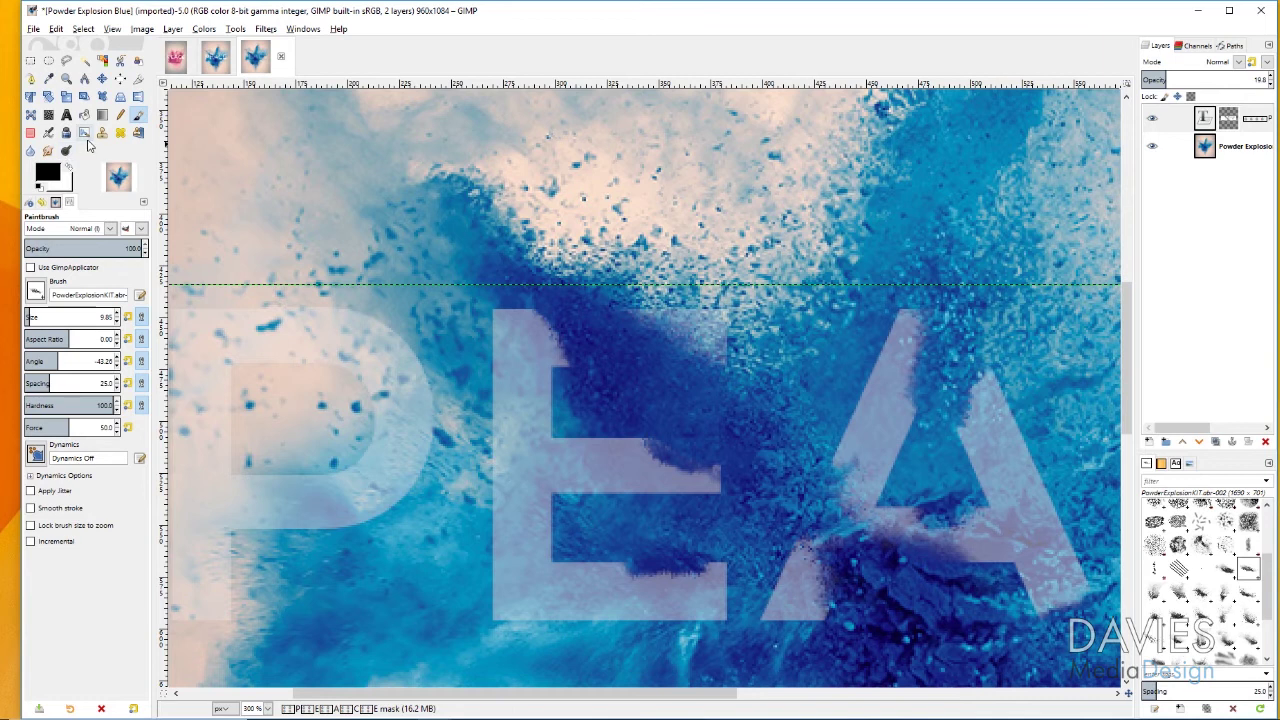
# Zoom out to see the whole image and set the PEACE text layer to 100% opacity
pyautogui.click(67, 80)
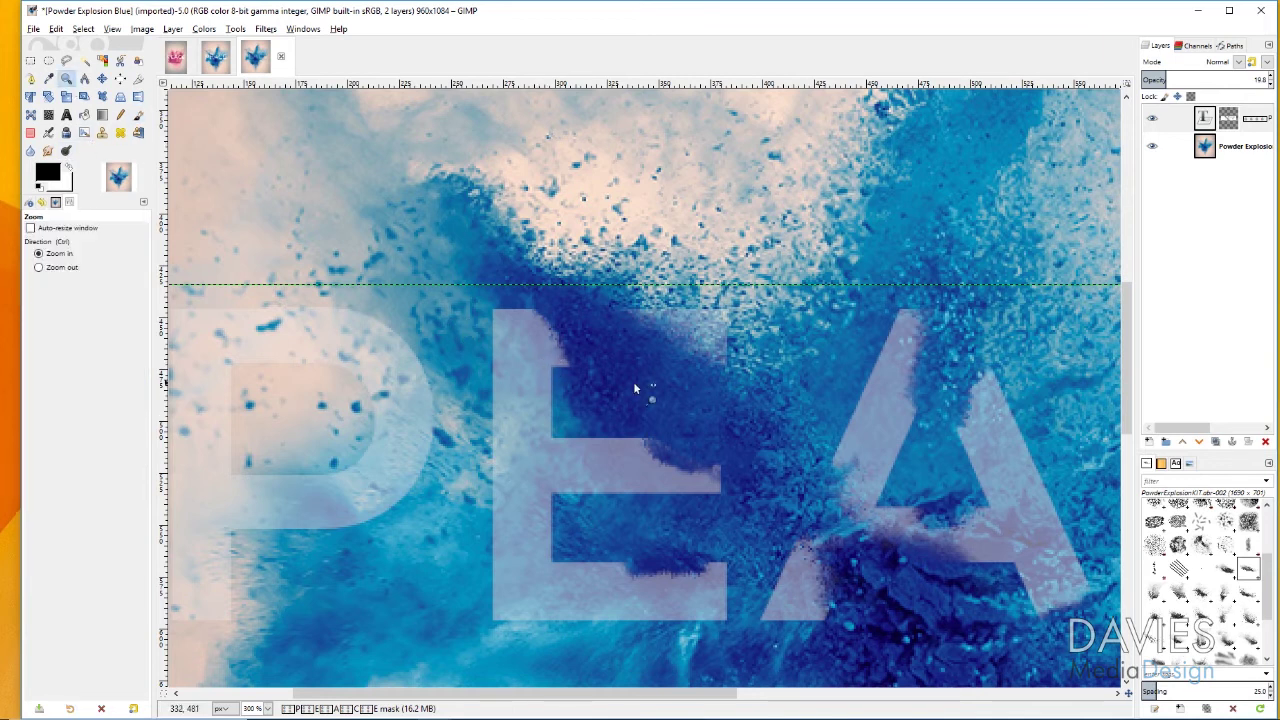
pyautogui.click(847, 440)
pyautogui.click(925, 459)
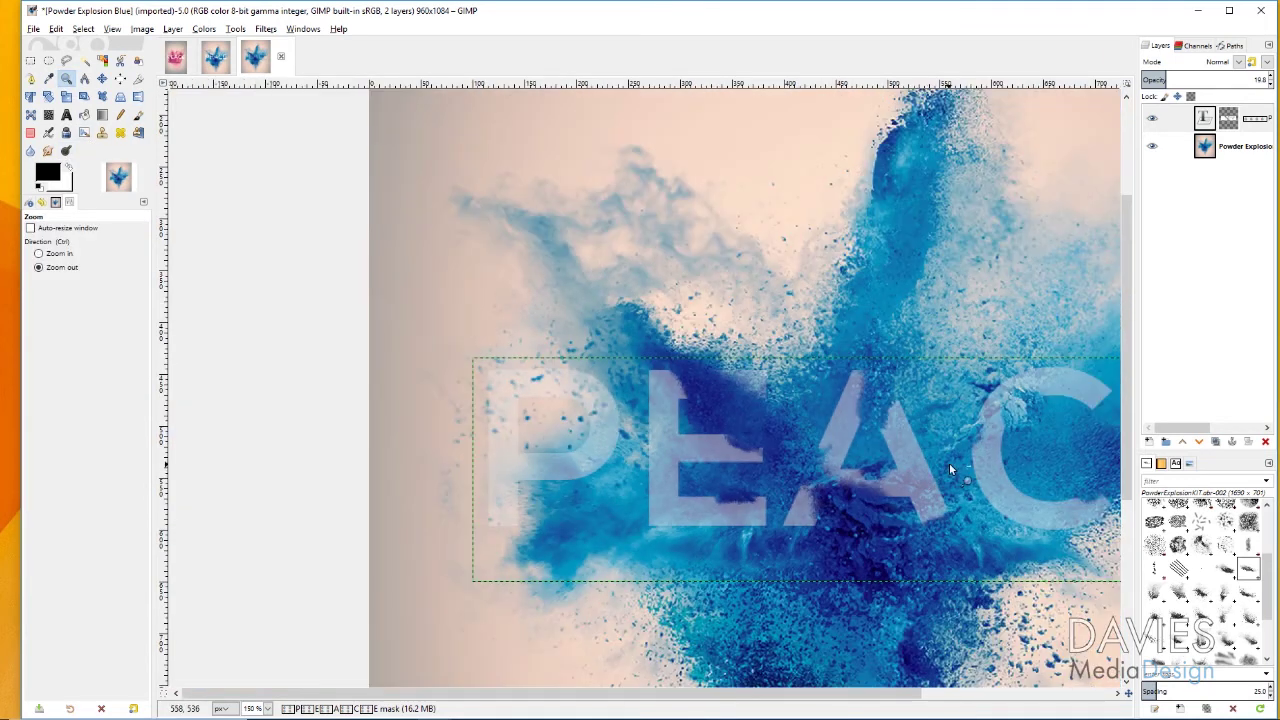
pyautogui.click(975, 475)
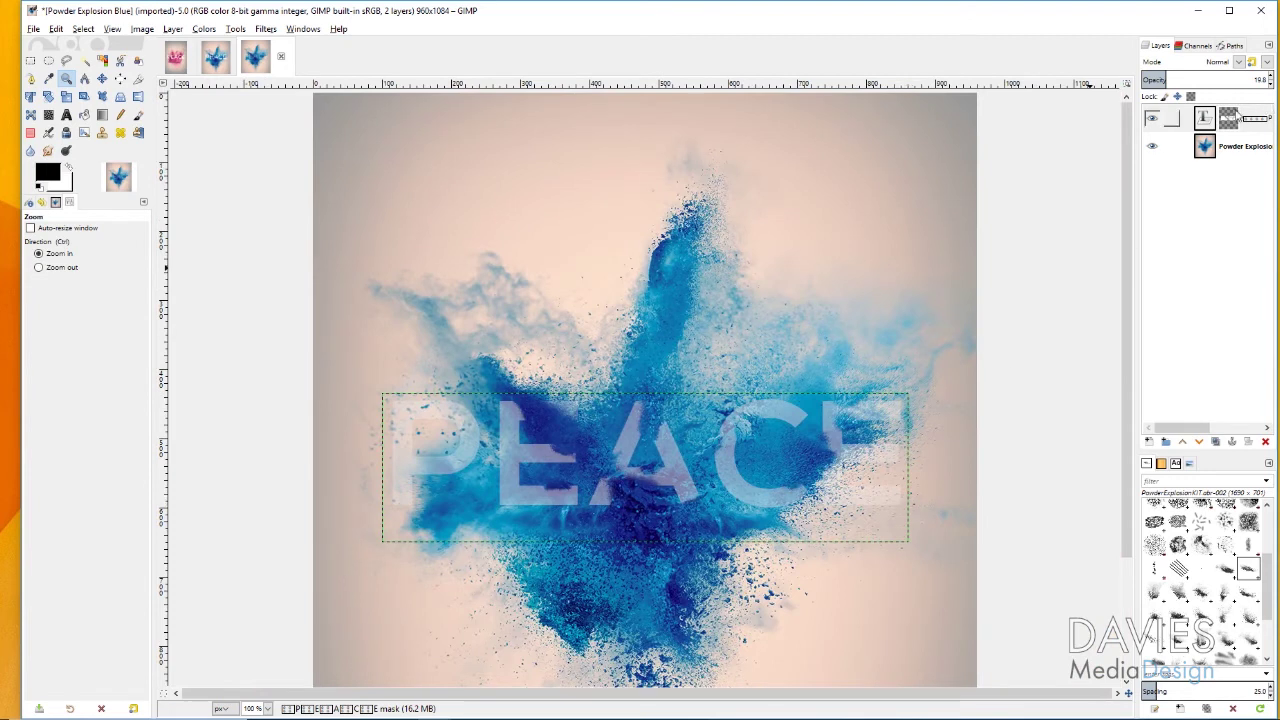
pyautogui.click(1213, 120)
pyautogui.moveTo(1200, 78); pyautogui.dragTo(1268, 78)
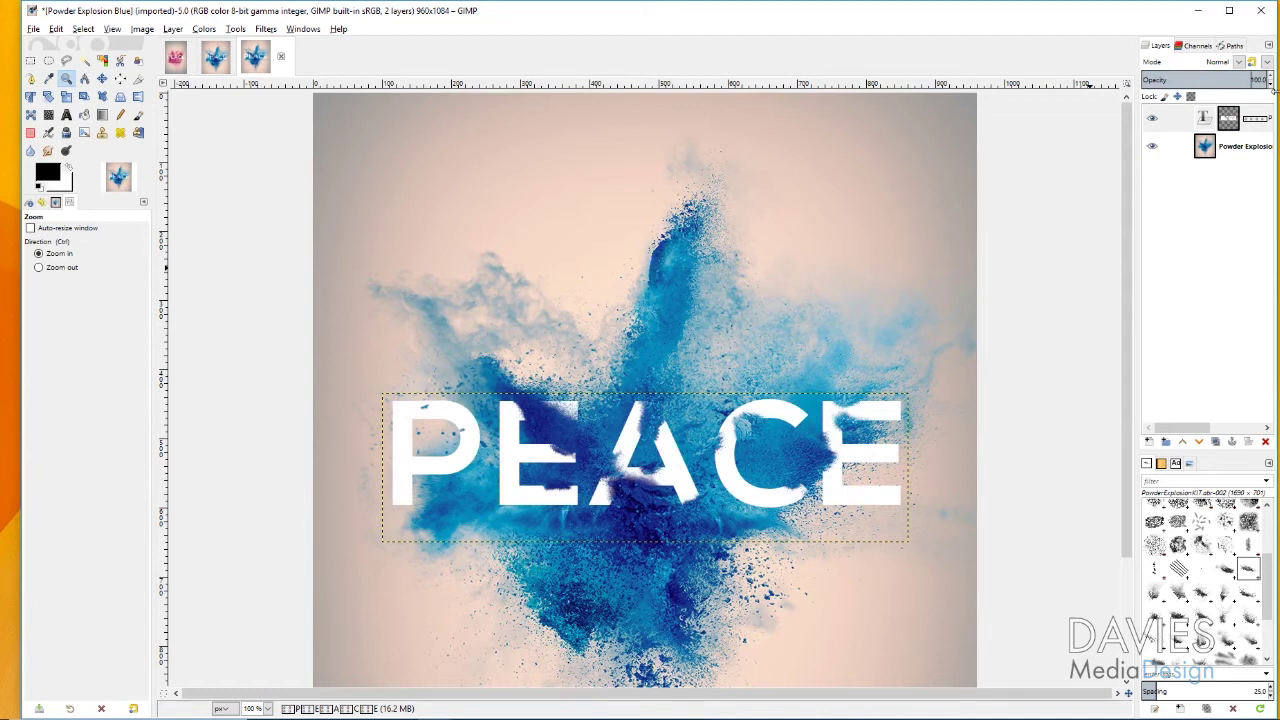
# Zoom in closely on the PEACE text
pyautogui.keyDown('ctrl'); pyautogui.click(648, 393); pyautogui.keyUp('ctrl')
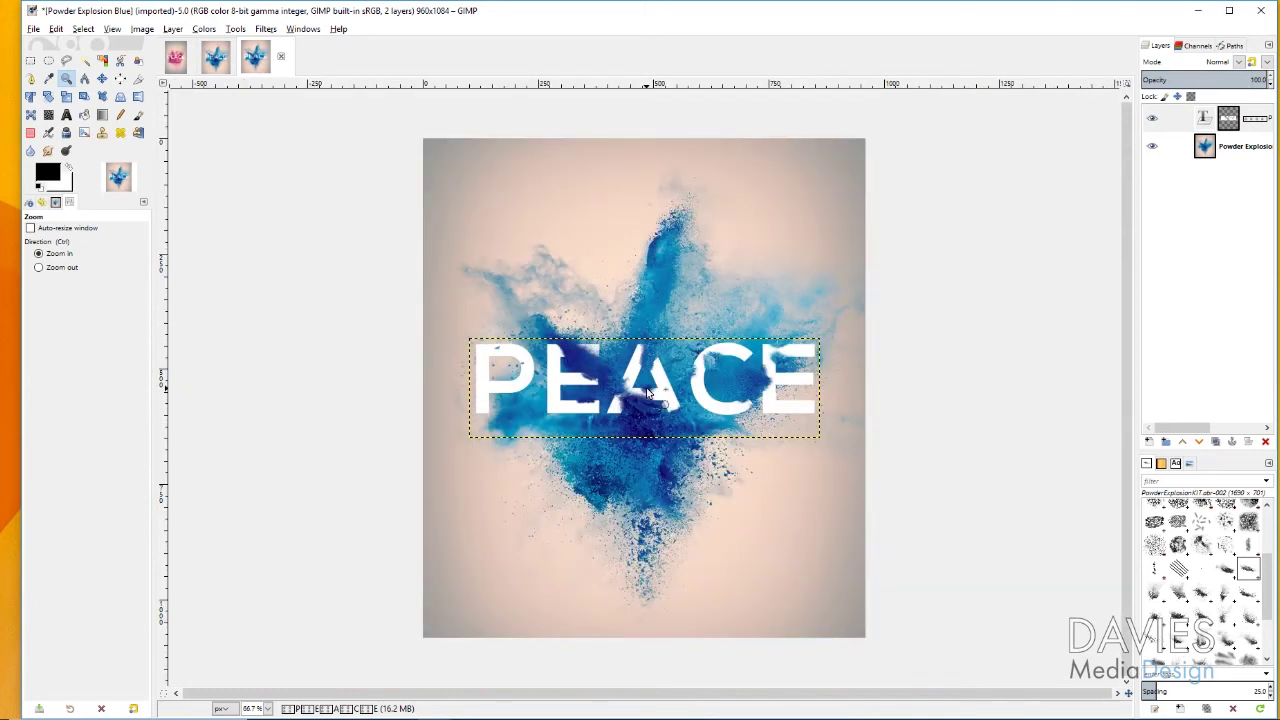
pyautogui.click(648, 393)
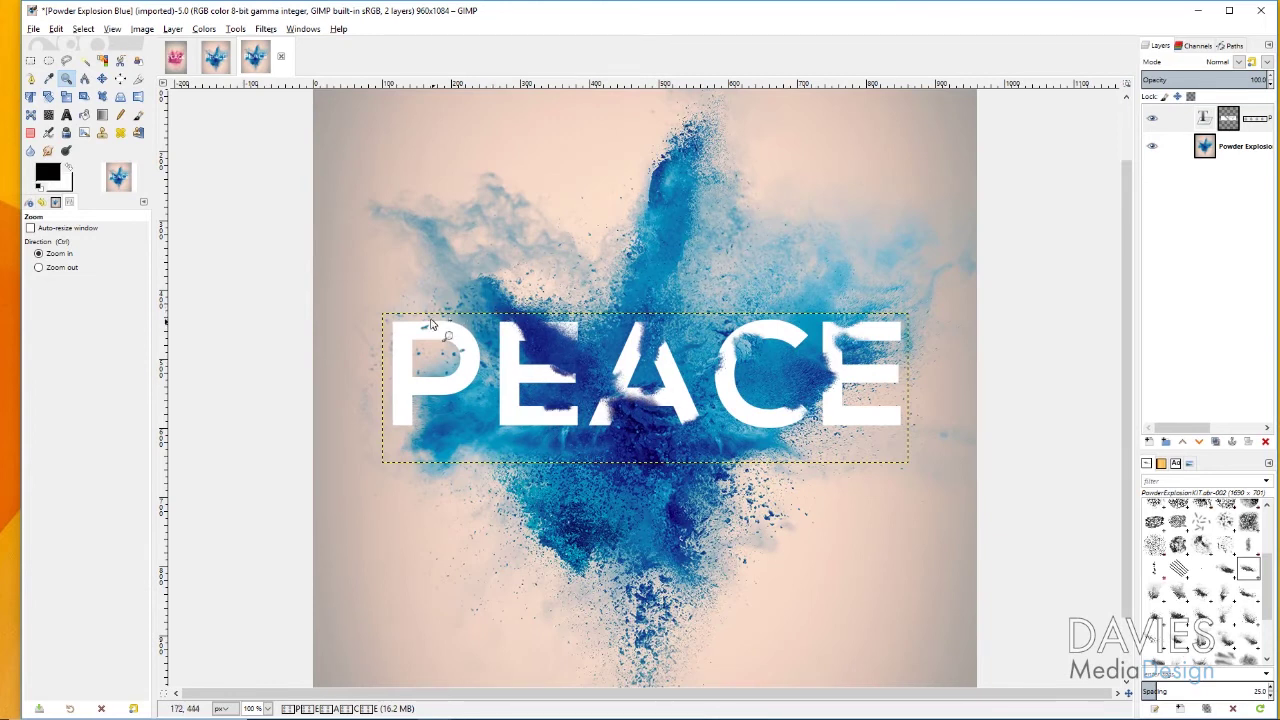
pyautogui.moveTo(446, 313); pyautogui.dragTo(866, 464)
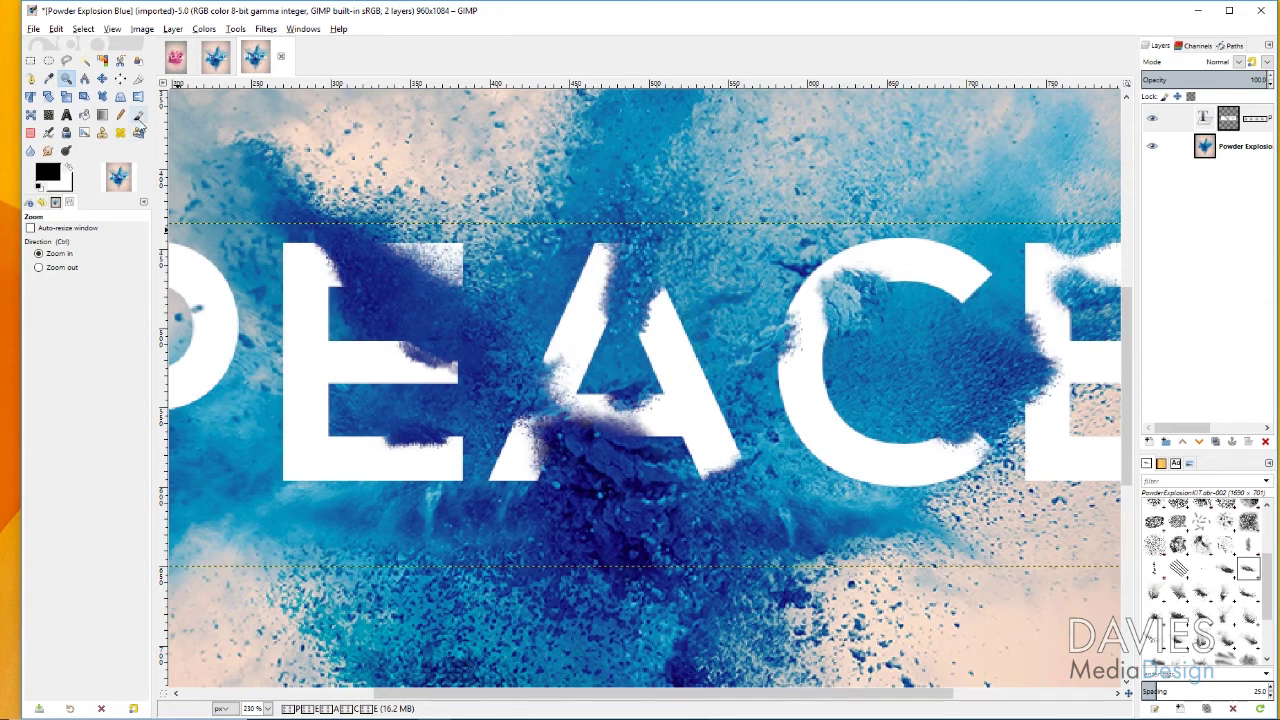
# Paint white on the text layer's mask to restore the bottom of the A's right leg
pyautogui.click(138, 115)
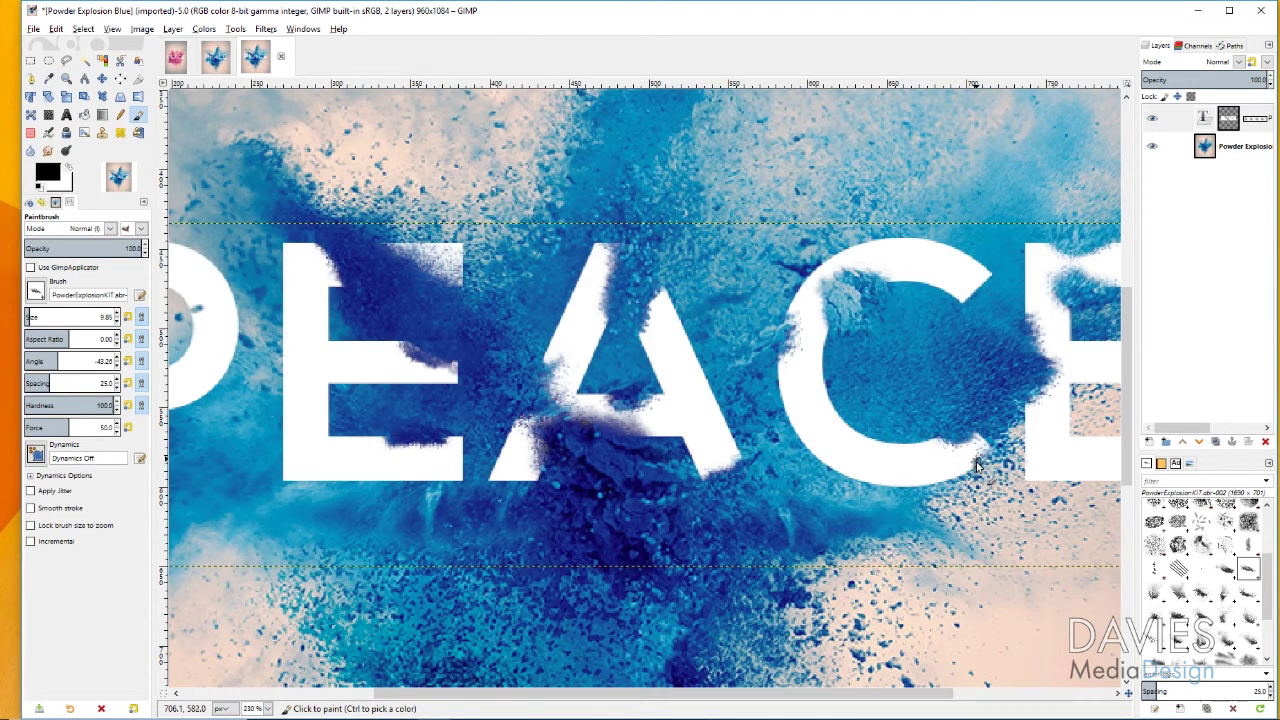
pyautogui.press('ctrl')
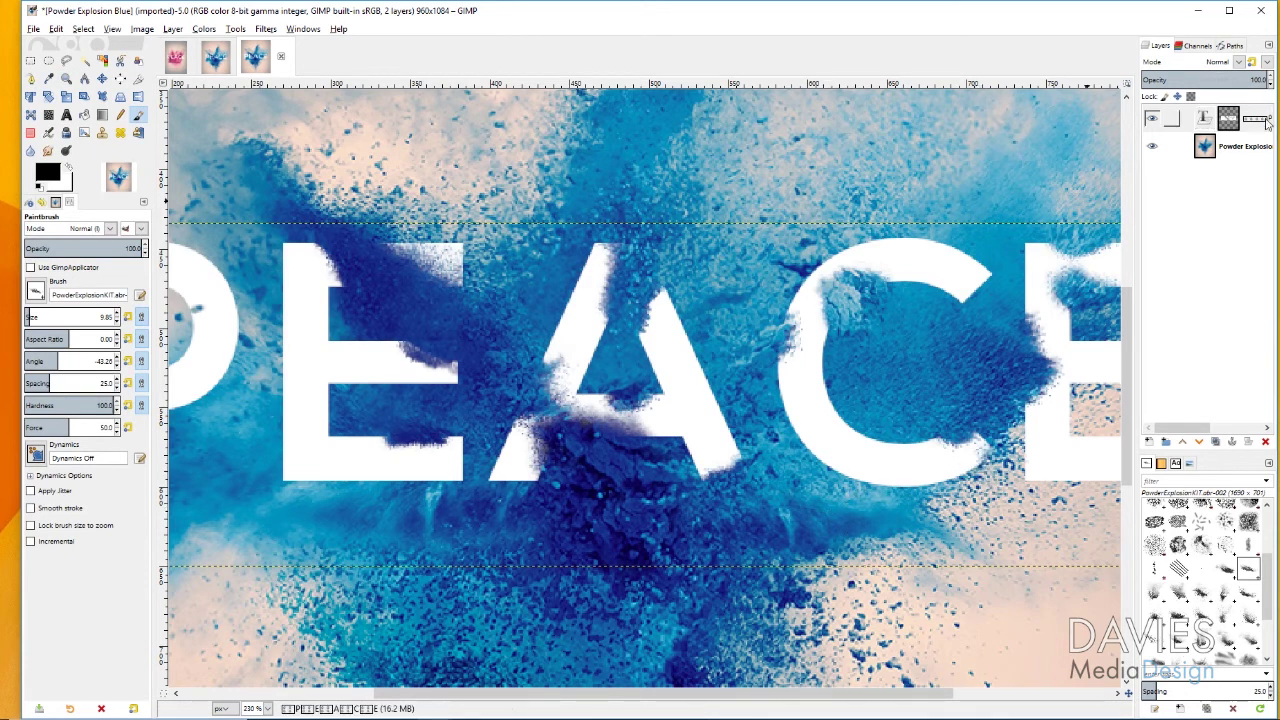
pyautogui.click(1231, 119)
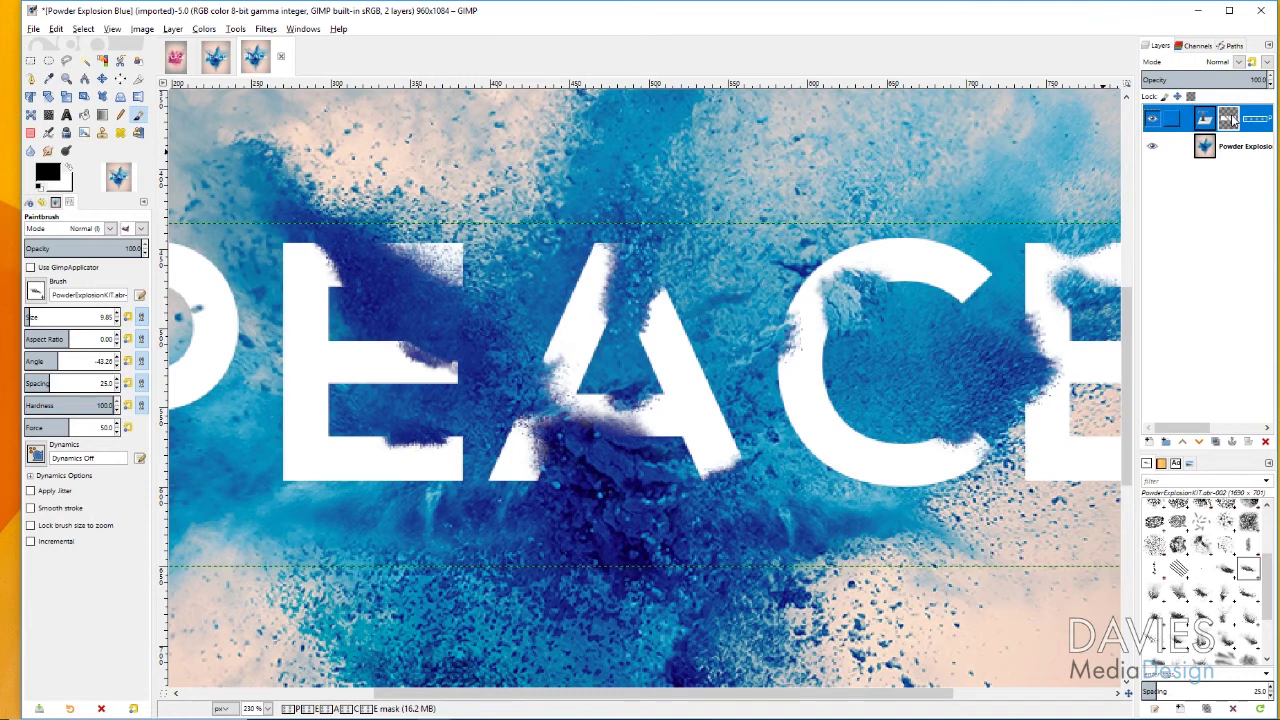
pyautogui.press('x')
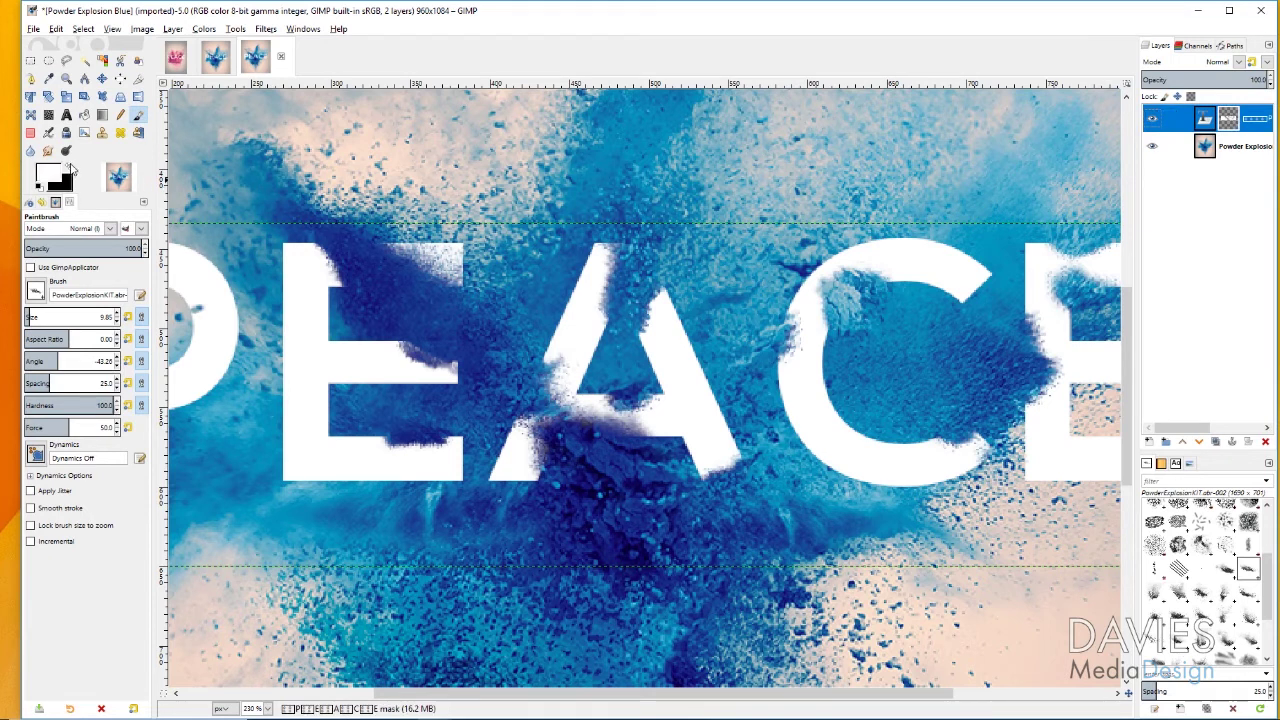
pyautogui.click(708, 490)
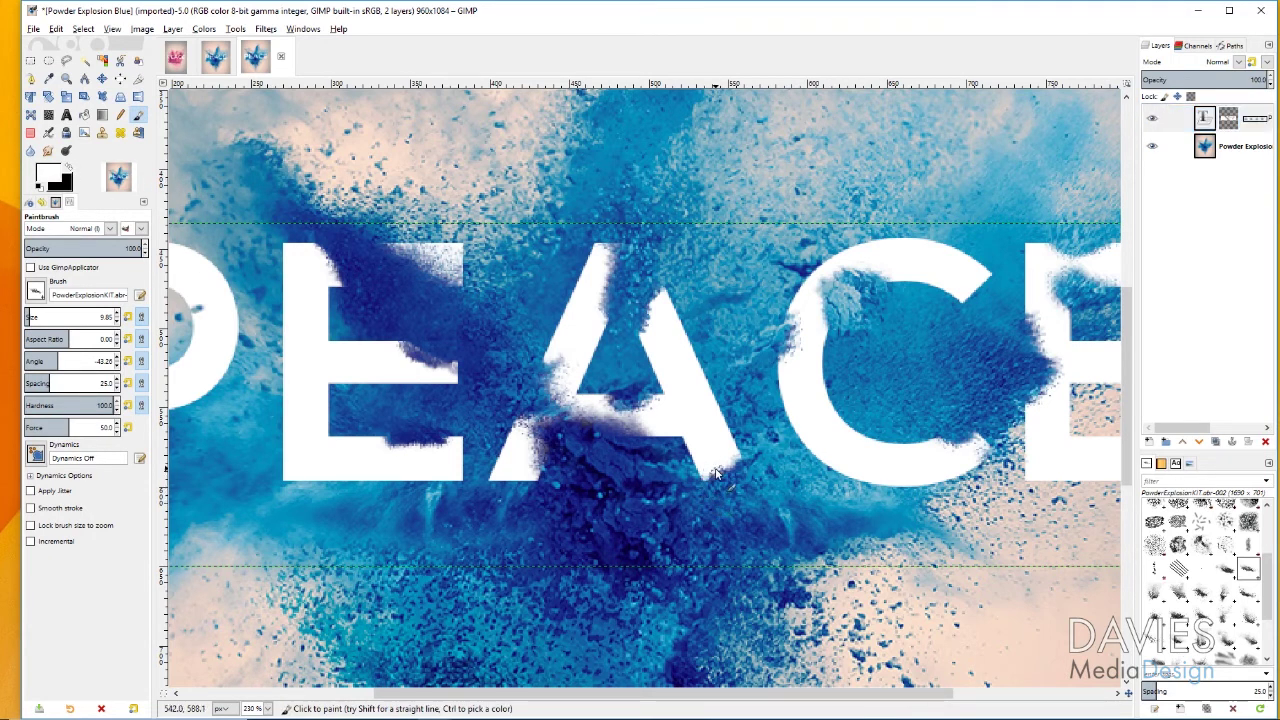
pyautogui.moveTo(714, 463); pyautogui.dragTo(743, 463)
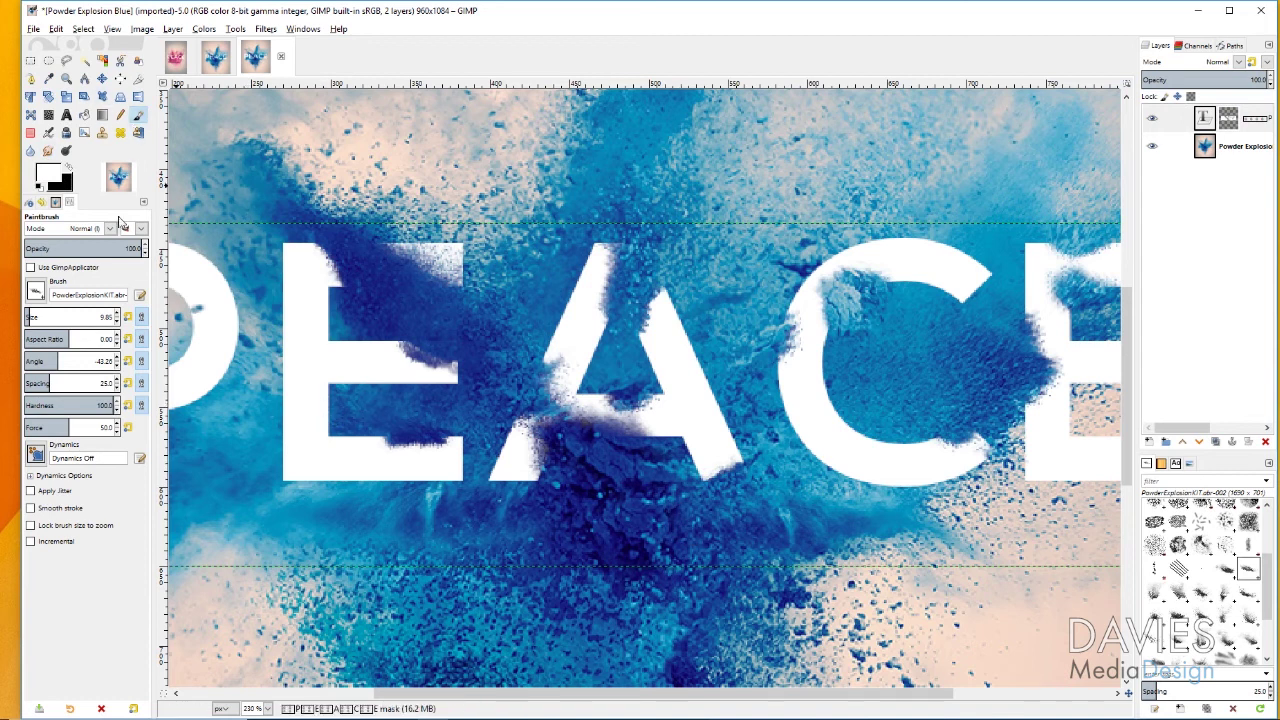
# Restore black as foreground and stamp powder brush abr-010 at about 56 on the C's top edge
pyautogui.click(70, 168)
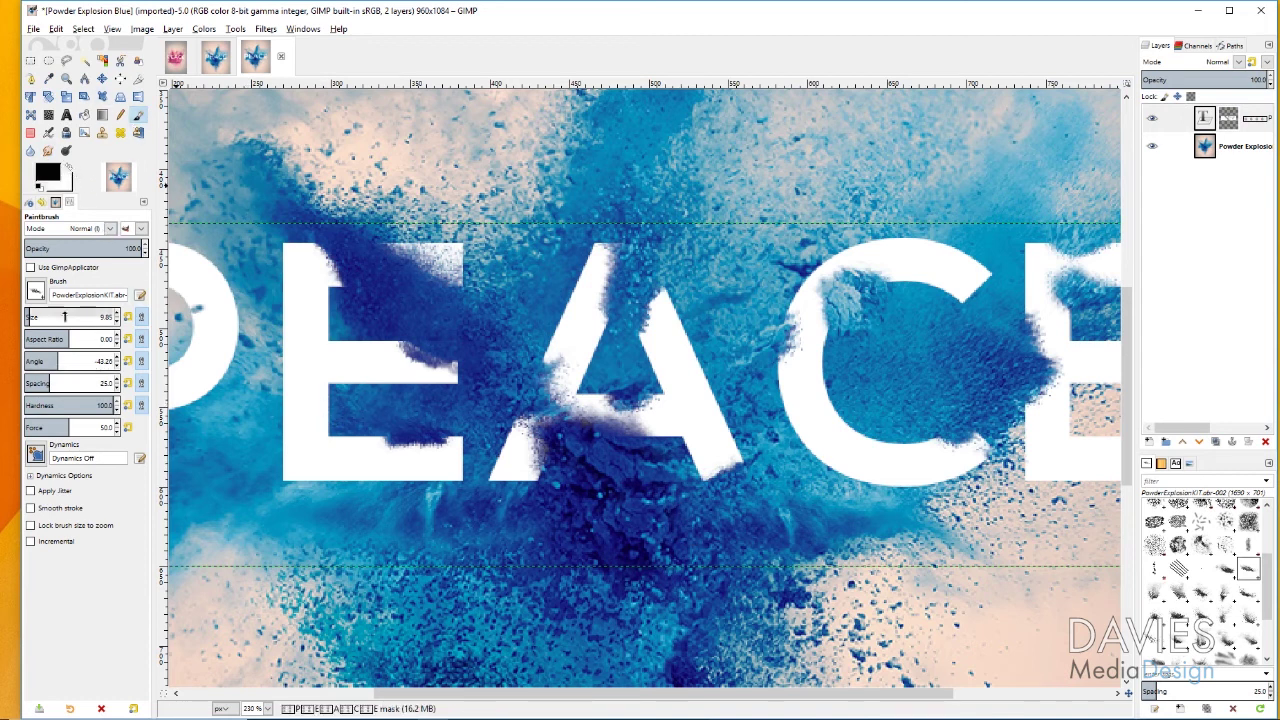
pyautogui.moveTo(32, 316); pyautogui.dragTo(98, 316)
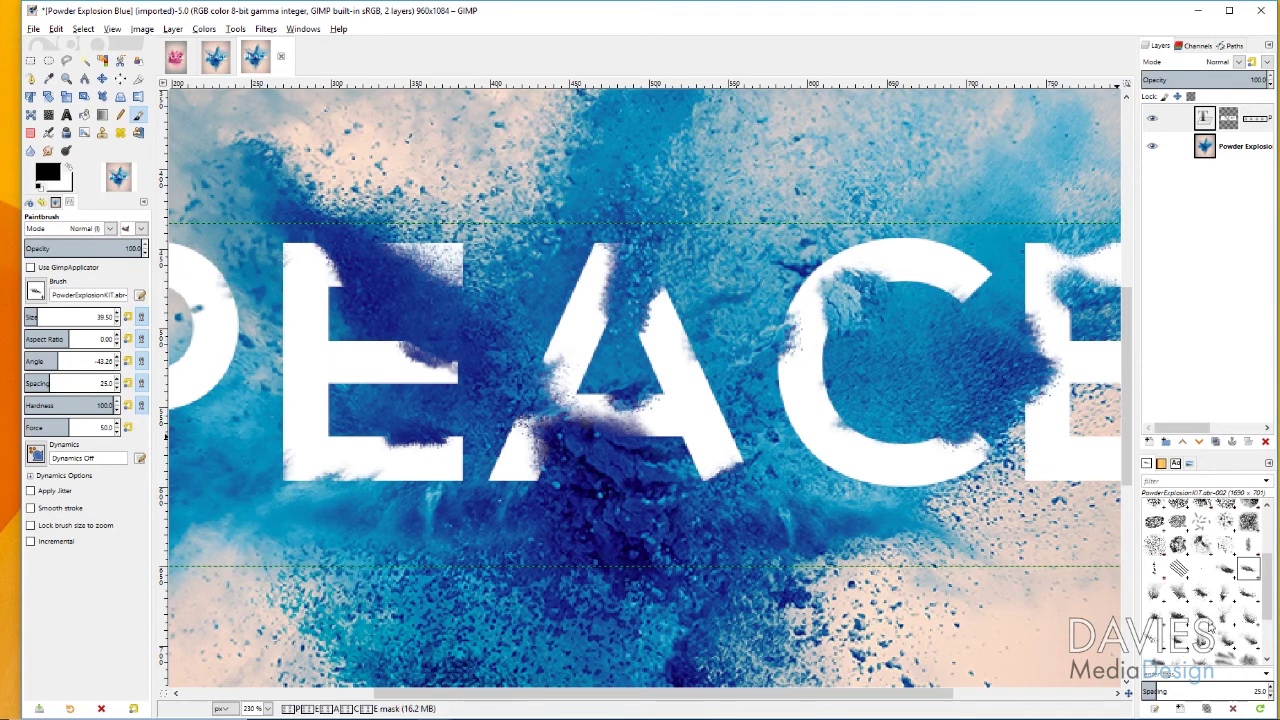
pyautogui.click(1201, 618)
pyautogui.moveTo(49, 316); pyautogui.dragTo(44, 316)
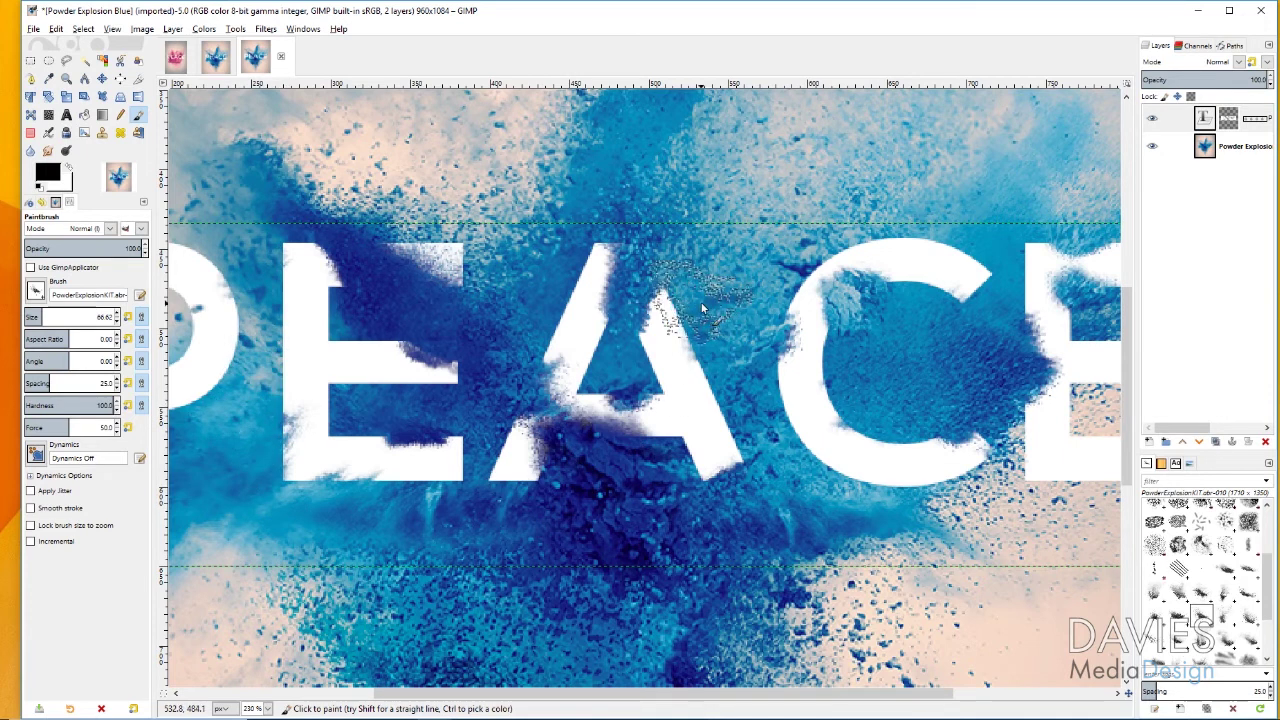
pyautogui.click(915, 258)
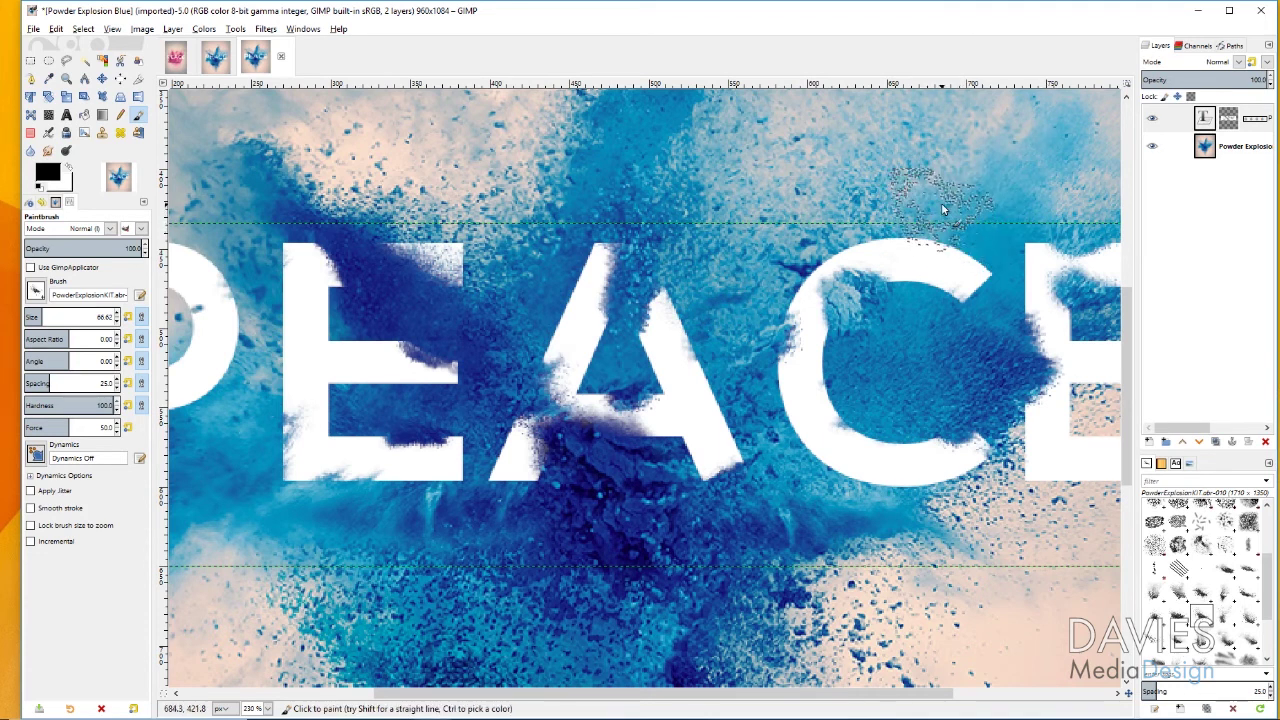
# Shrink the powder brush to size 44.62
pyautogui.hscroll(5, 930, 290)
pyautogui.hscroll(-5, 930, 390)
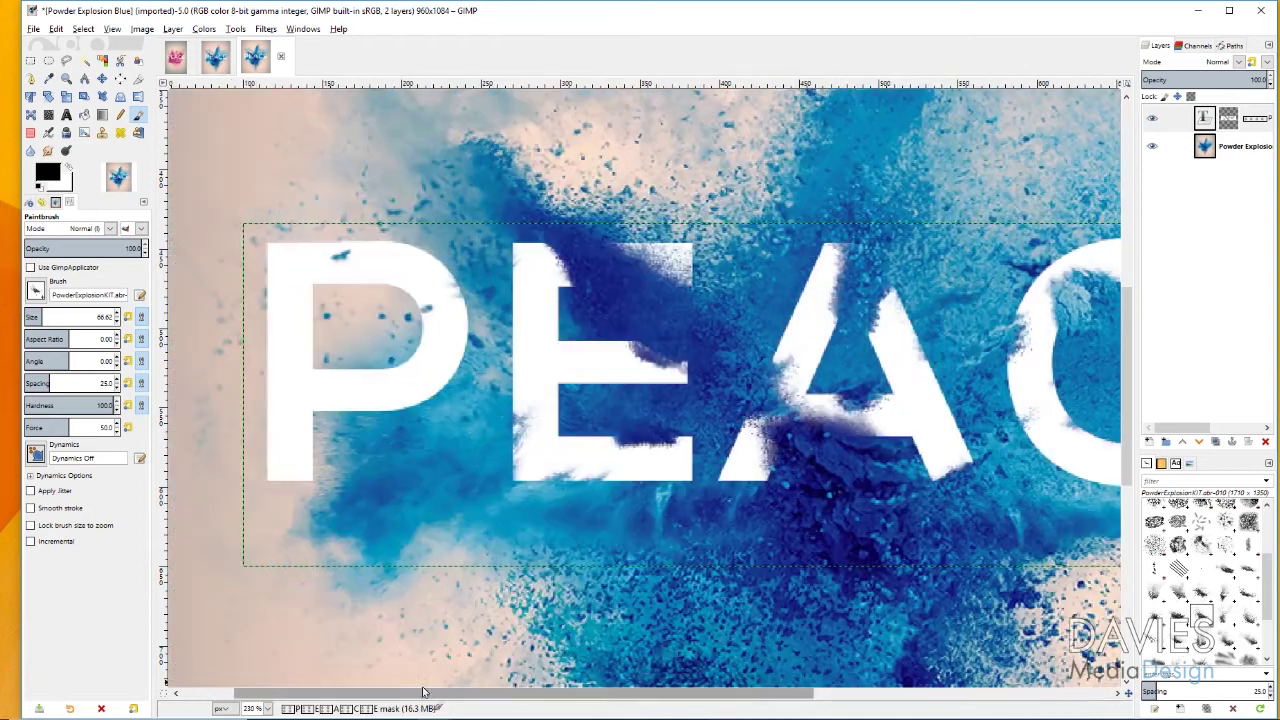
pyautogui.press('[')
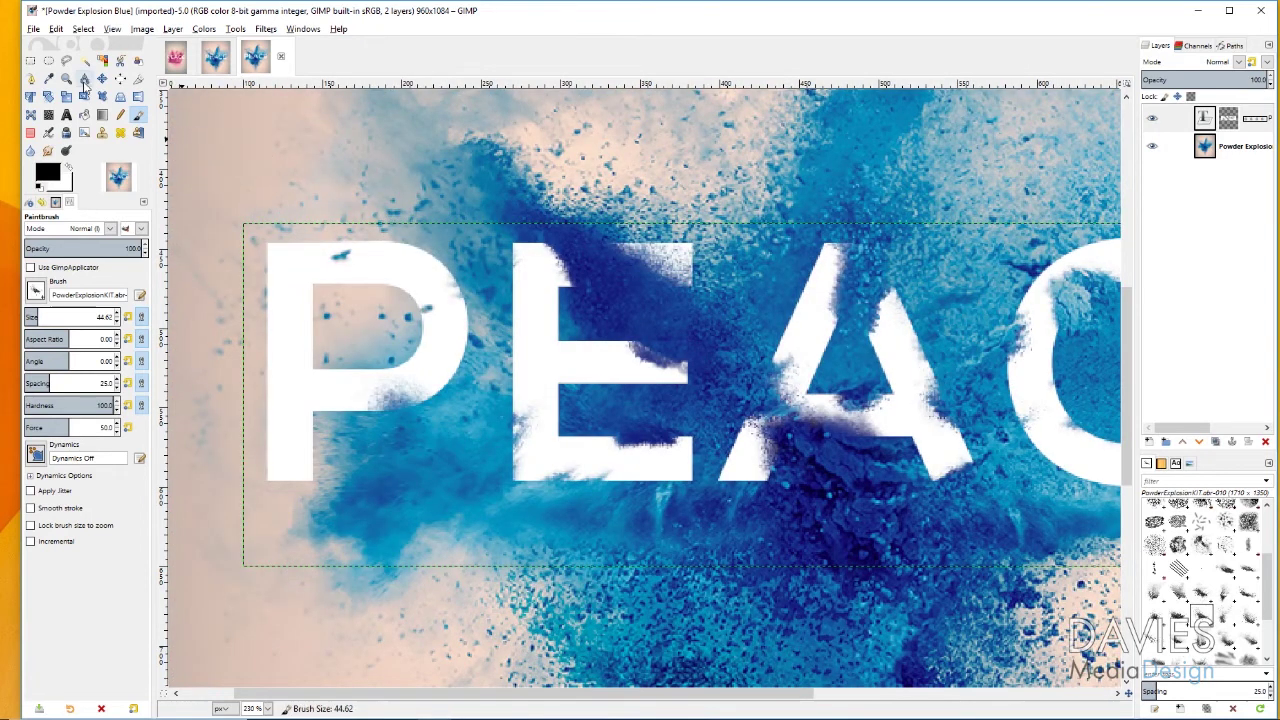
pyautogui.click(66, 78)
pyautogui.keyDown('ctrl'); pyautogui.click(800, 312); pyautogui.keyUp('ctrl')
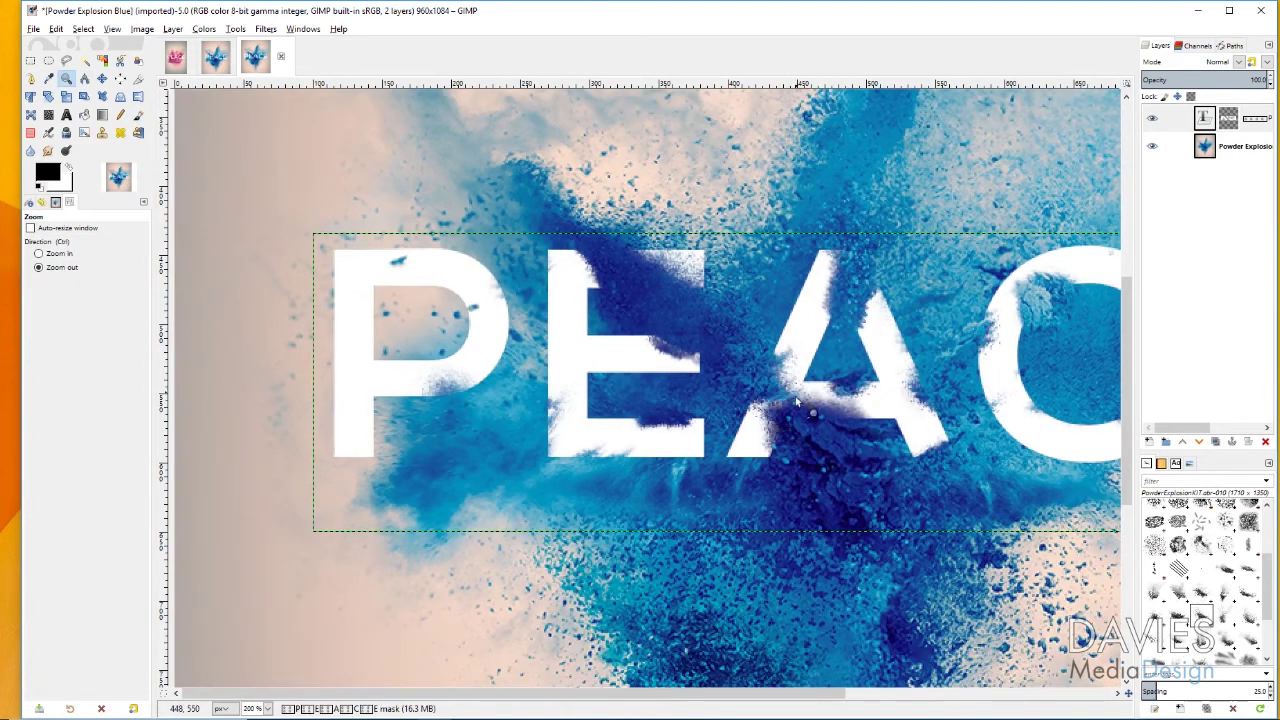
pyautogui.keyDown('ctrl'); pyautogui.click(855, 406); pyautogui.keyUp('ctrl')
pyautogui.keyDown('ctrl'); pyautogui.click(962, 400); pyautogui.keyUp('ctrl')
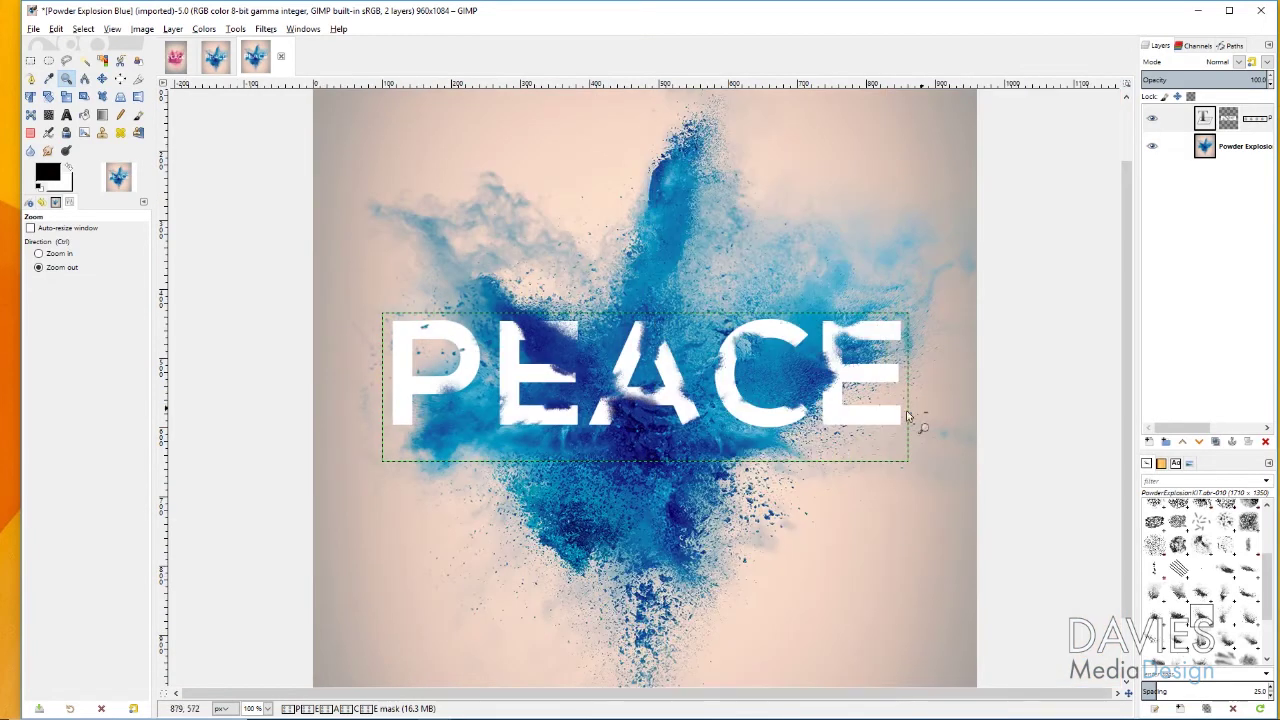
pyautogui.keyDown('ctrl'); pyautogui.click(912, 418); pyautogui.keyUp('ctrl')
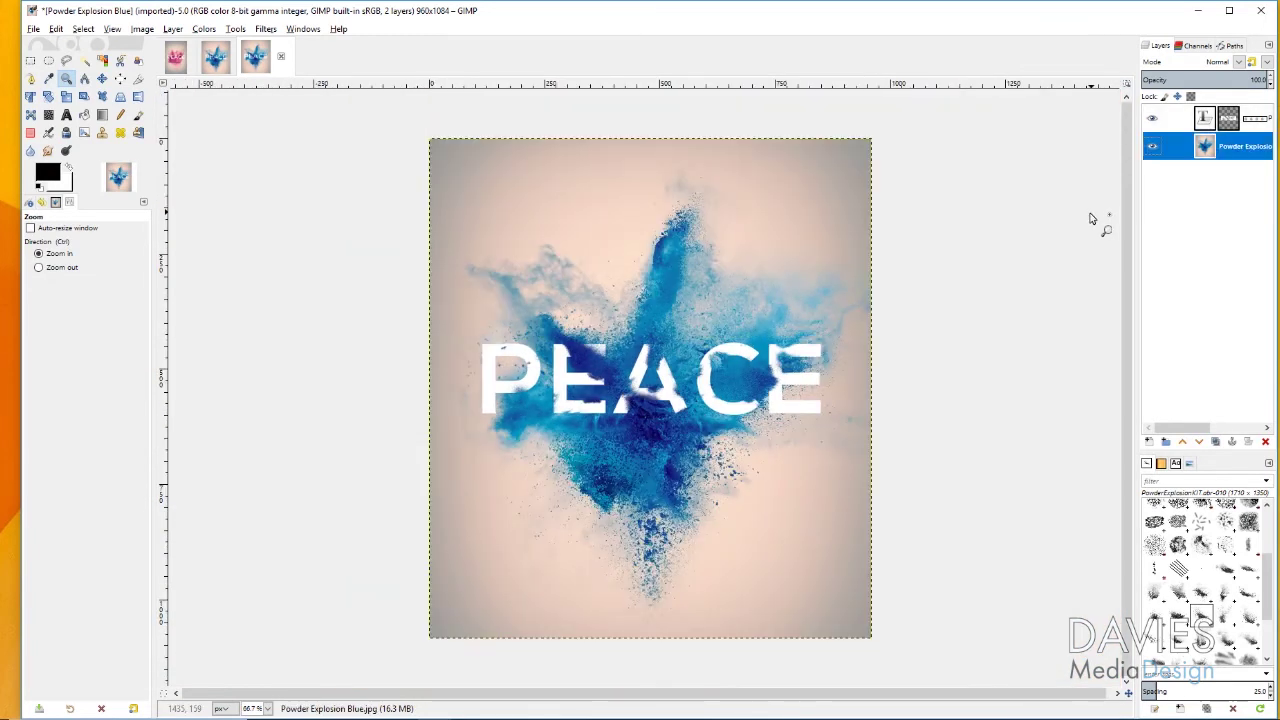
pyautogui.click(213, 58)
pyautogui.click(176, 57)
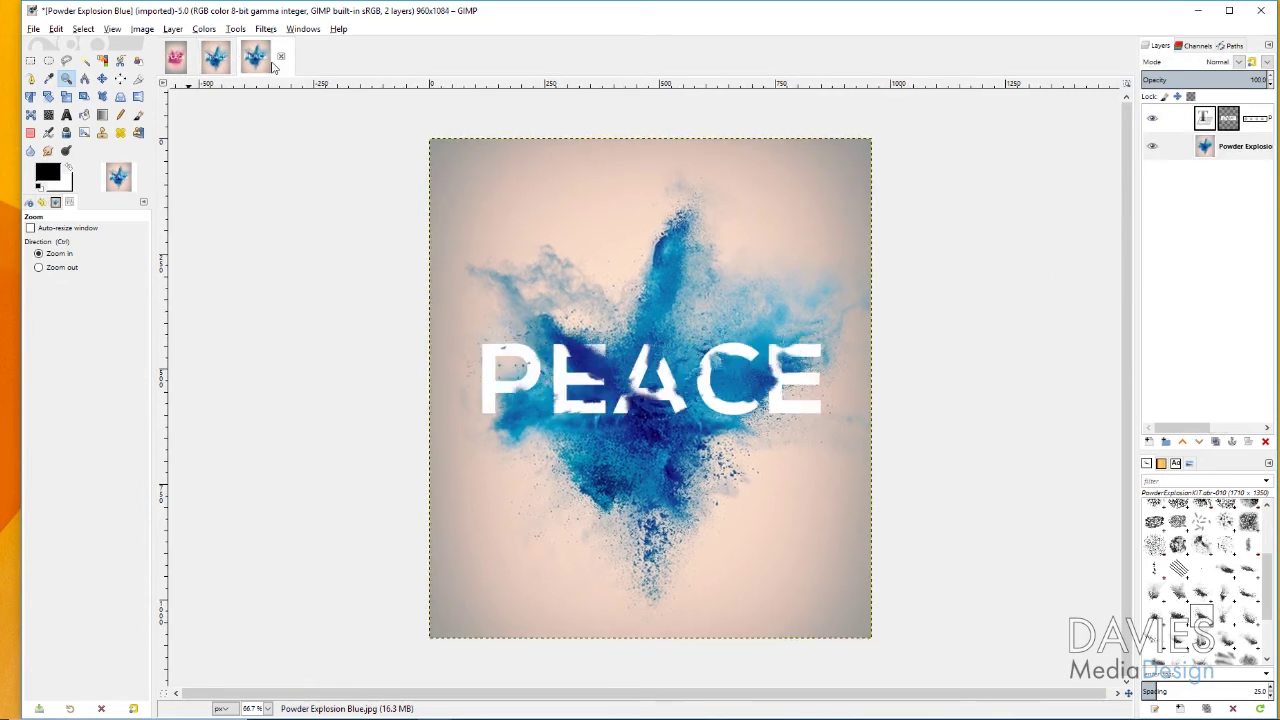
pyautogui.click(215, 60)
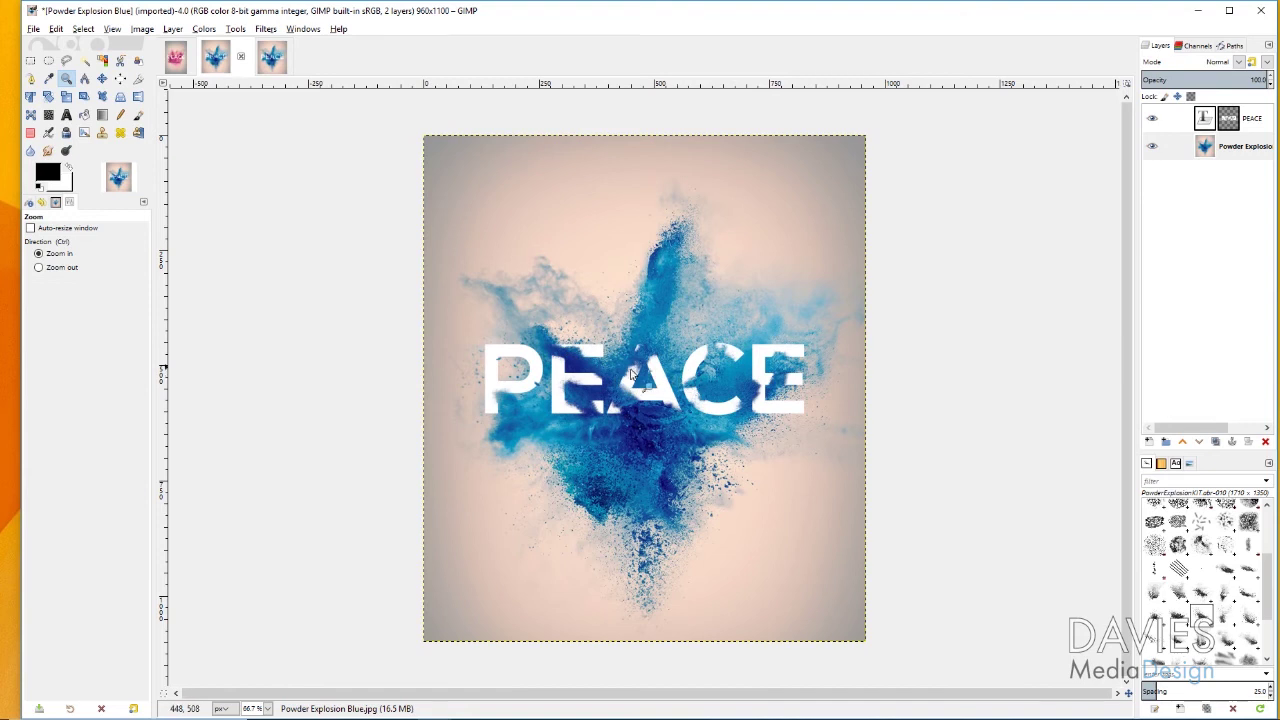
pyautogui.click(272, 60)
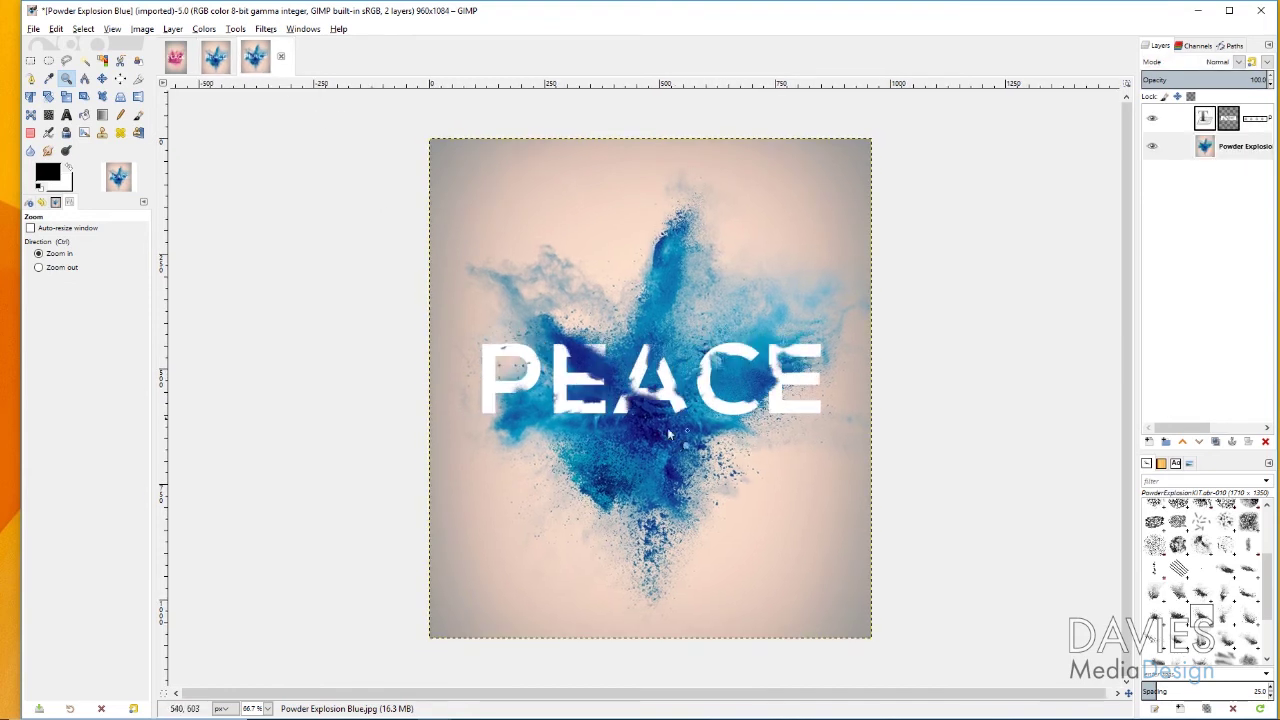
pyautogui.click(178, 67)
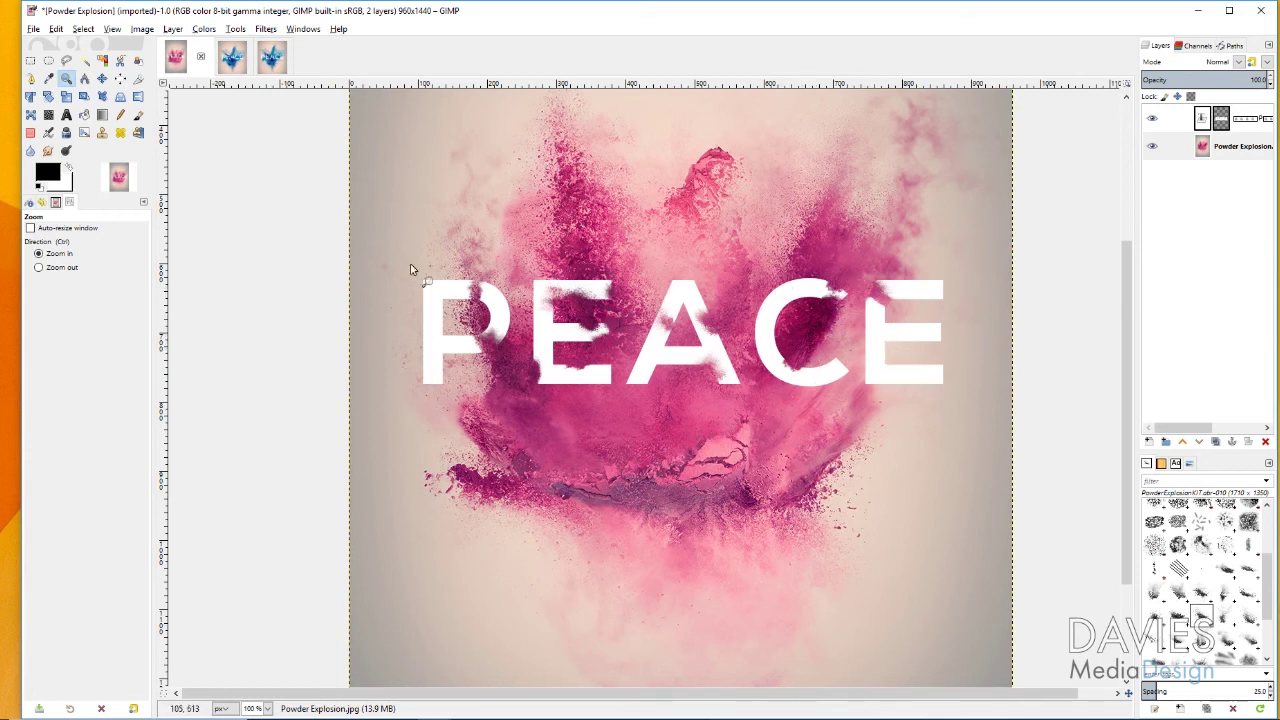
pyautogui.click(280, 62)
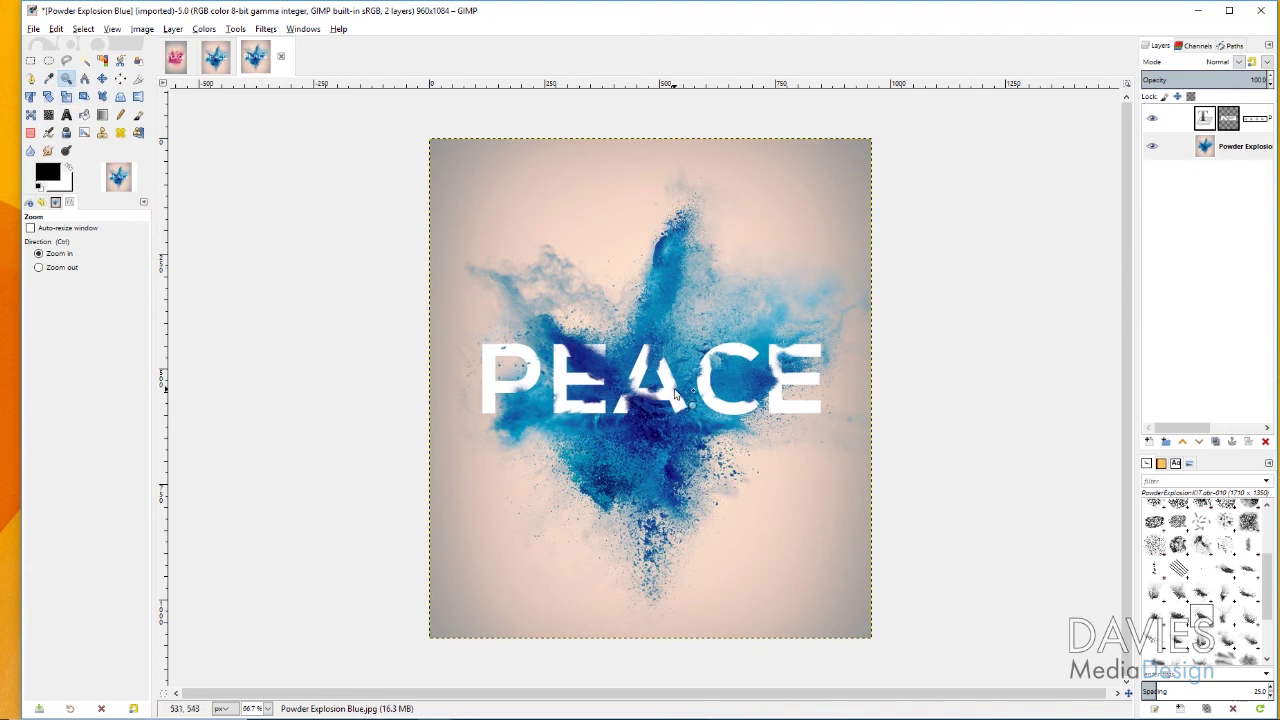
pyautogui.click(745, 398)
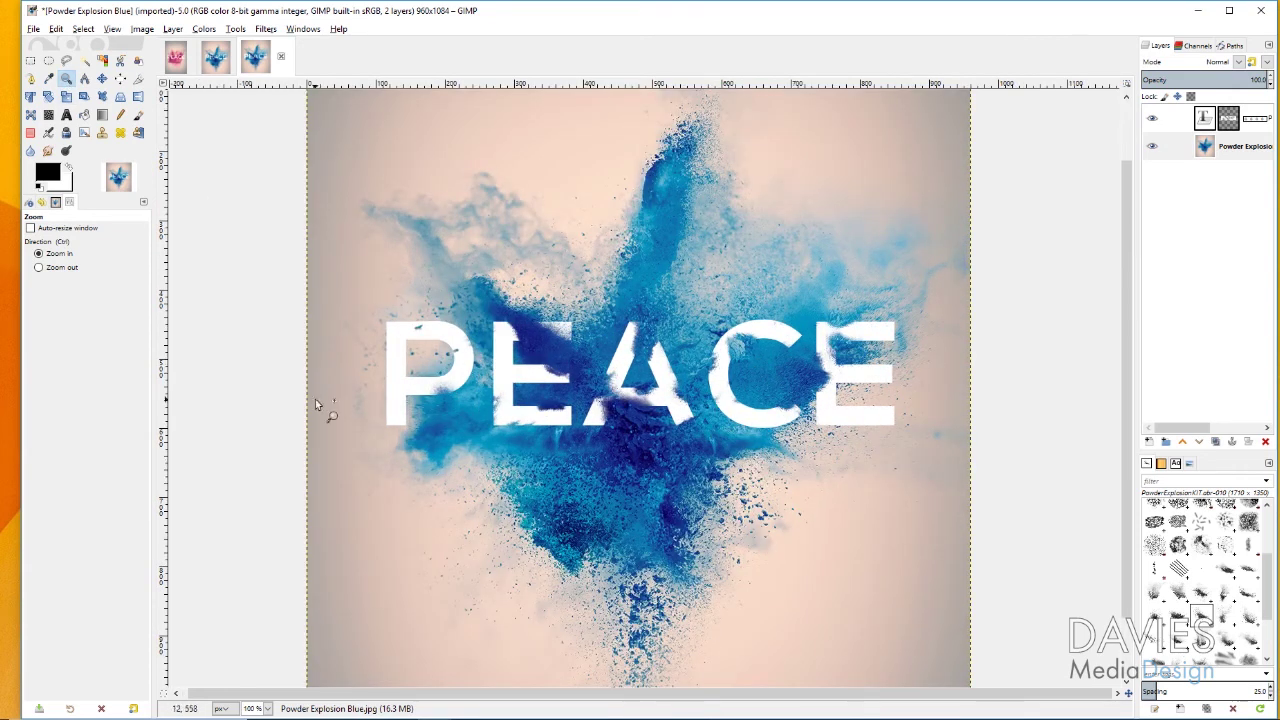